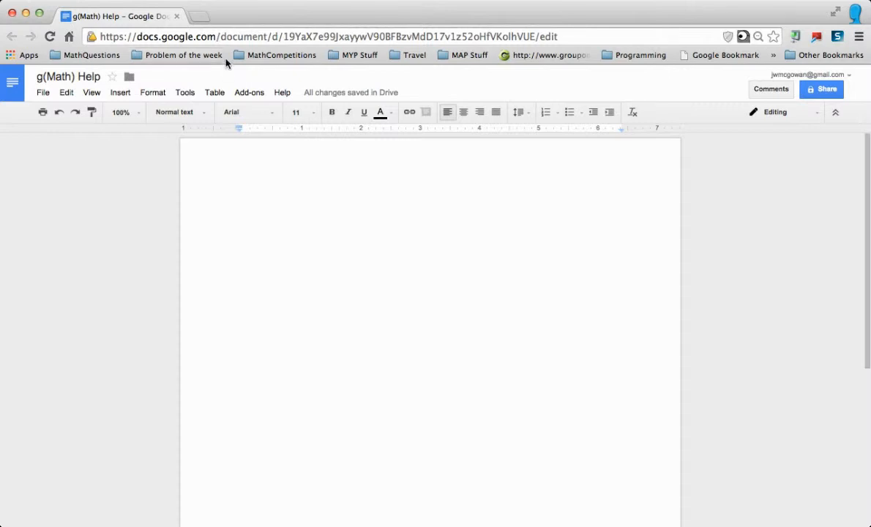
- Use the g(Math) add-on's Create math expressions tool to insert \frac{3}{x-2} into the document
click(248, 90)
mouse_move(293, 156)
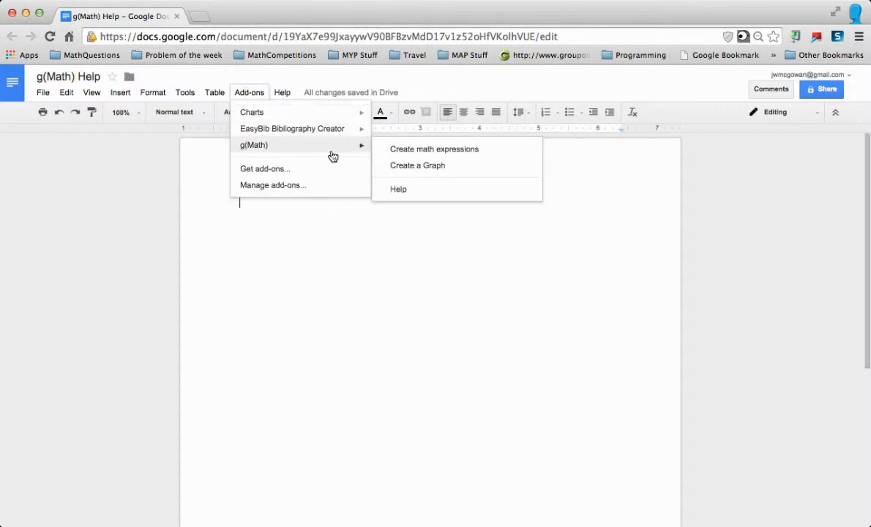
click(423, 151)
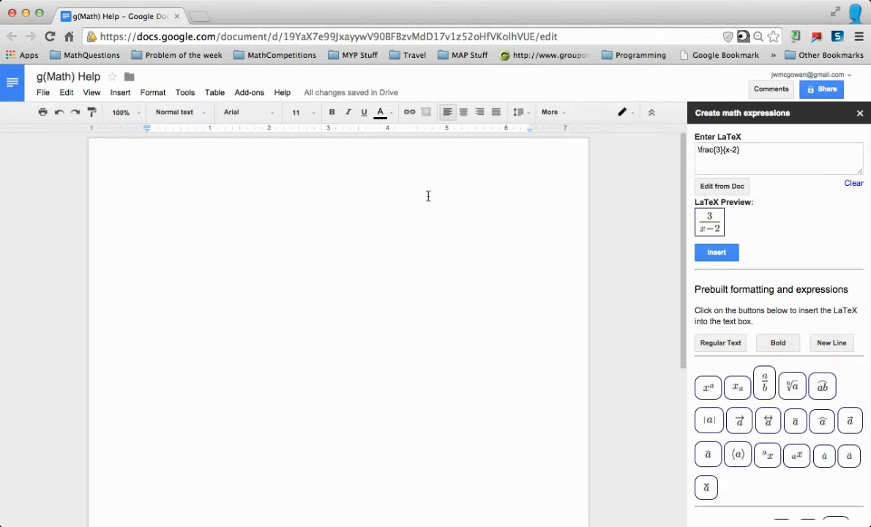
click(755, 154)
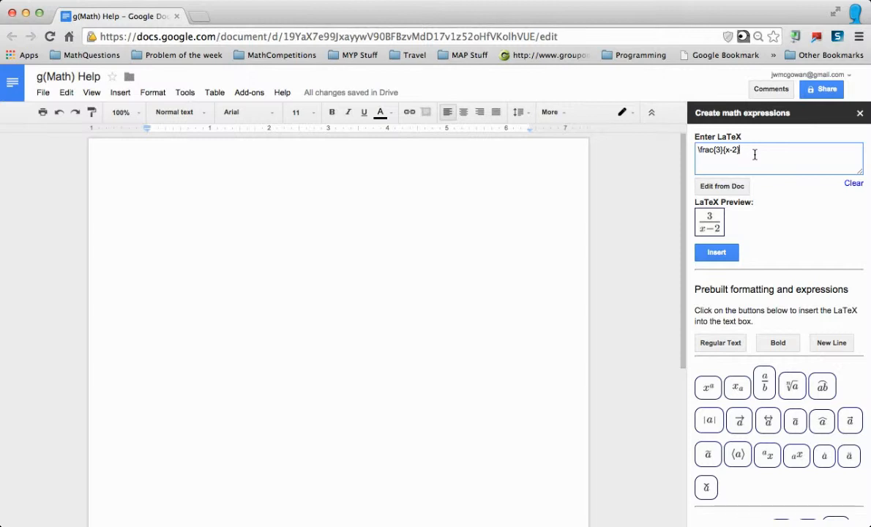
drag(749, 152, 695, 146)
click(708, 222)
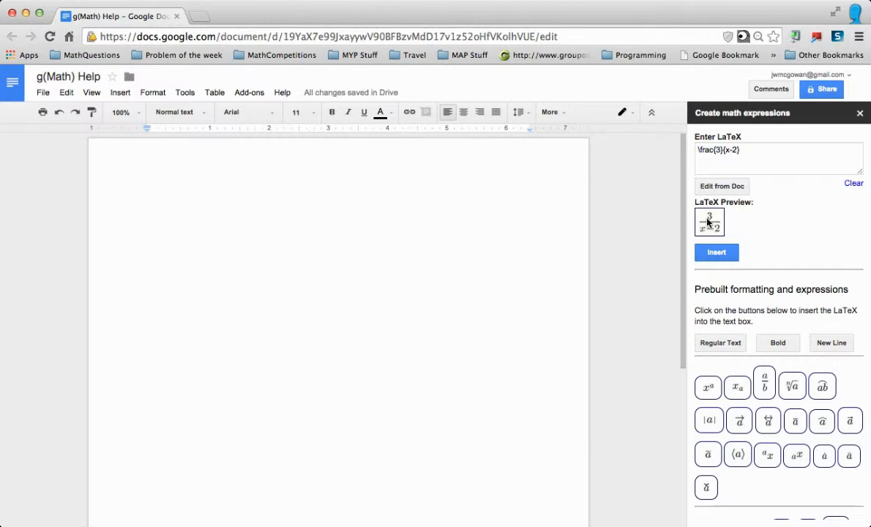
click(716, 254)
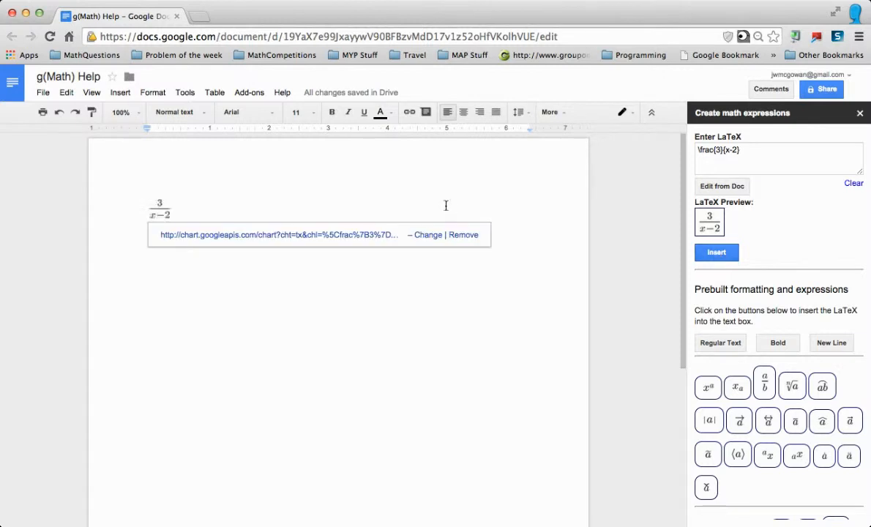
- Add the text "Solve for x:" in front of the fraction in the document
click(349, 207)
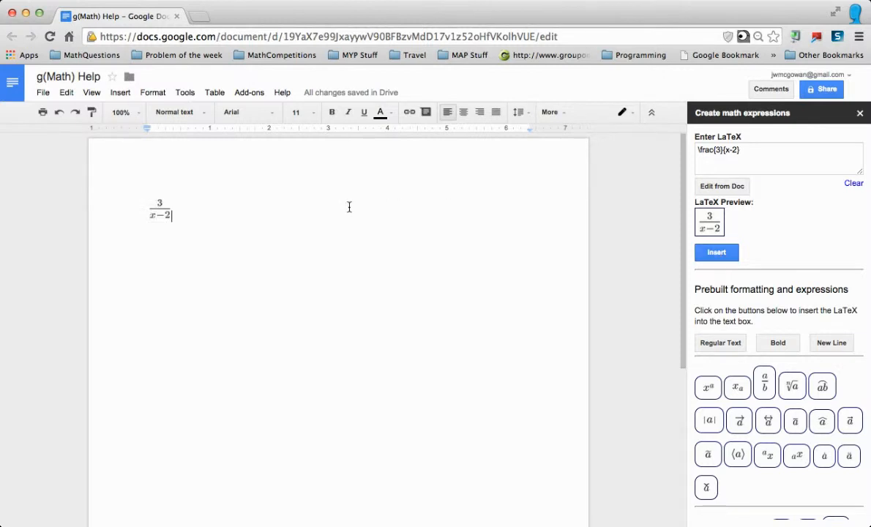
key(Left)
text(Solve for x:)
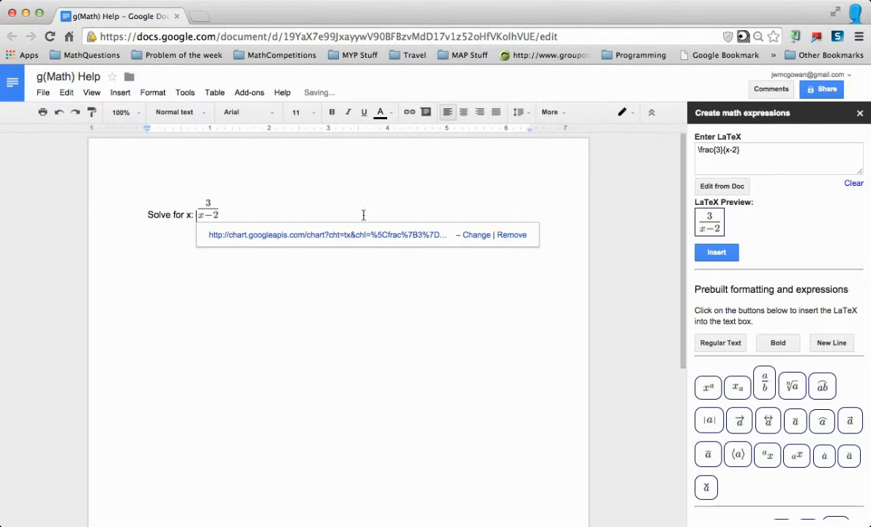
click(298, 220)
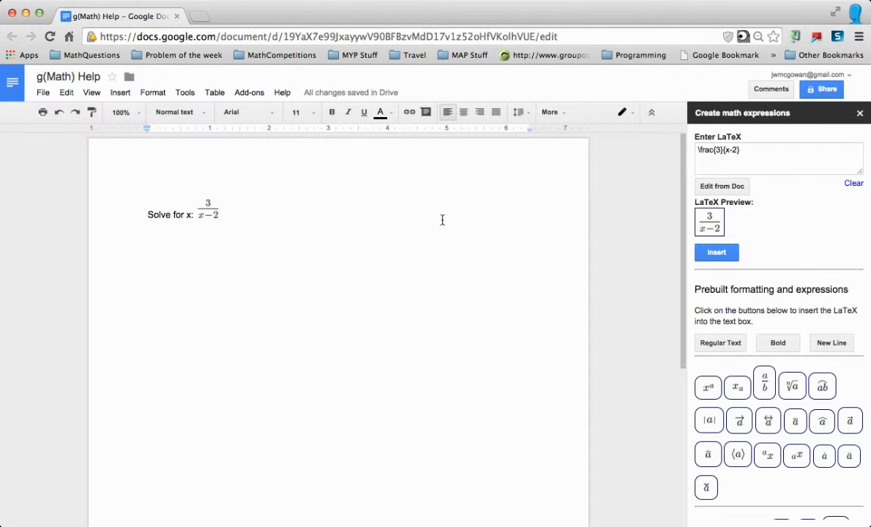
- Clear the LaTeX entry and add a prebuilt regular-text block, \mbox{text}
click(853, 183)
click(785, 155)
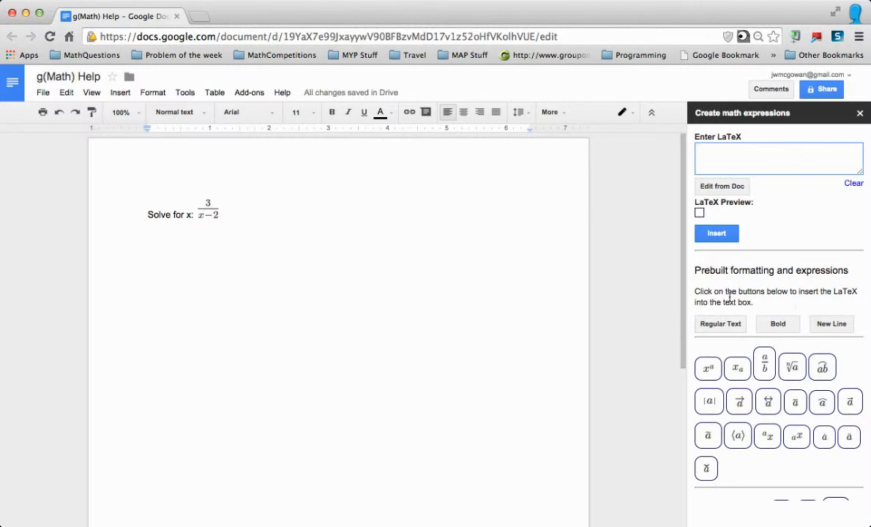
click(722, 324)
drag(737, 149, 723, 150)
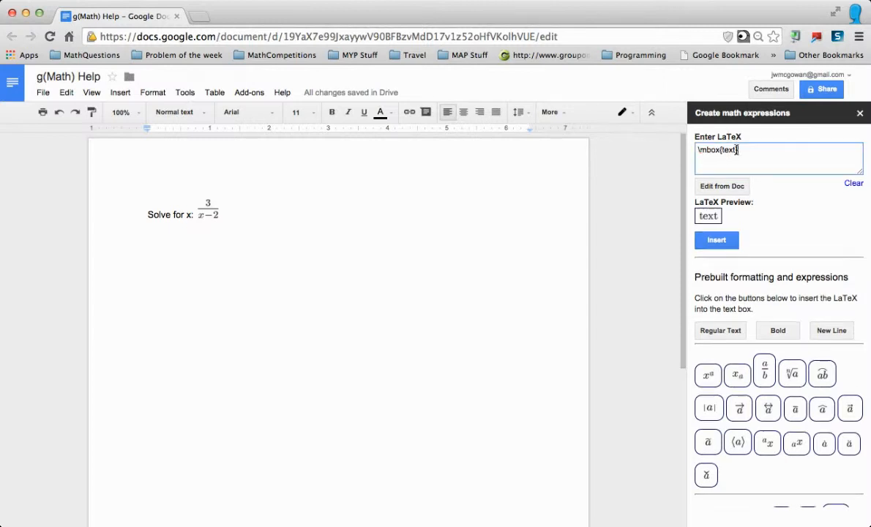
click(723, 150)
- Replace the LaTeX entry with the unformatted words "Solve for x"
click(850, 183)
click(783, 154)
text(Sovle fo)
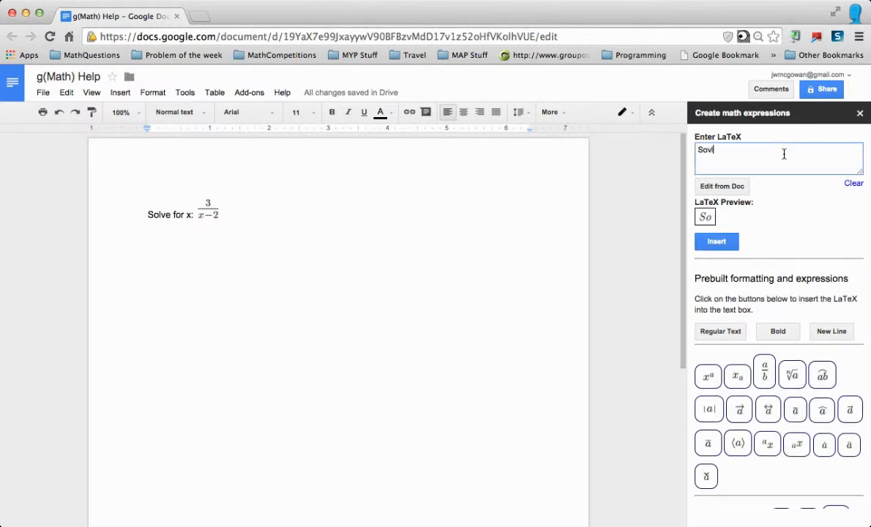
key(BackSpace)
key(BackSpace)
key(BackSpace)
key(BackSpace)
key(BackSpace)
key(BackSpace)
text(lve for x)
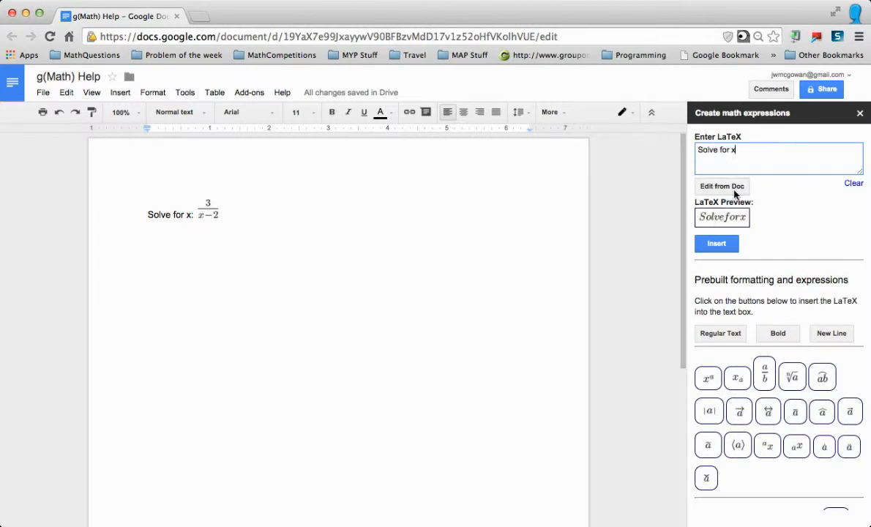
- Replace the LaTeX entry with a regular-text block containing "Solve", as \mbox{Solve }
click(852, 183)
click(731, 326)
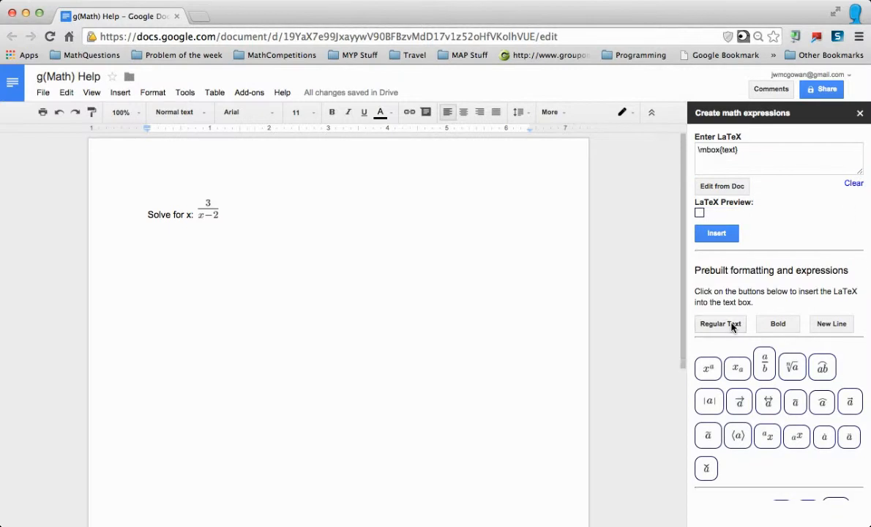
double_click(731, 150)
text(t)
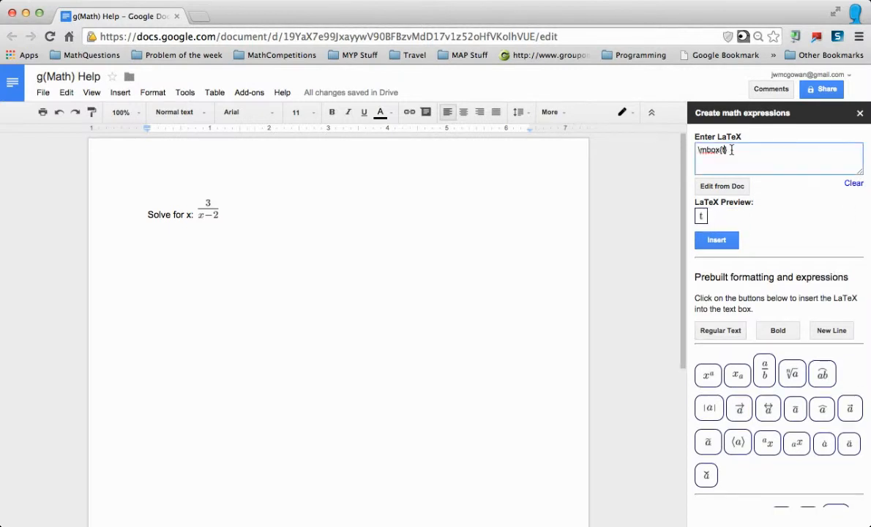
key(BackSpace)
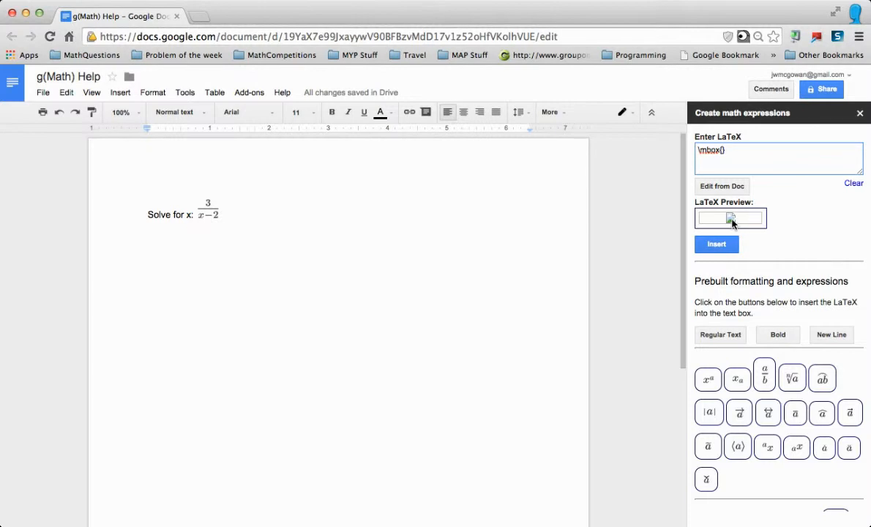
click(722, 150)
text(Solve)
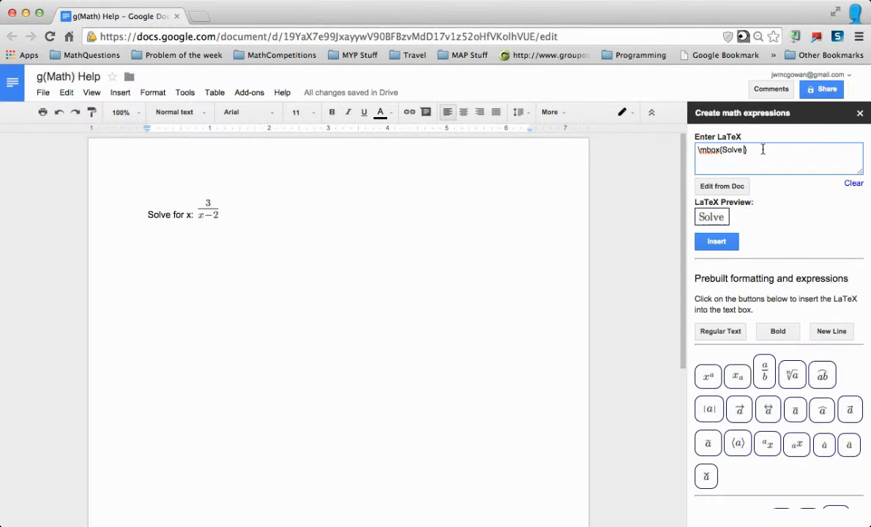
- Duplicate the \mbox{Solve } block repeatedly into one long expression and inspect the full width of its preview
drag(763, 150, 689, 149)
key(super+c)
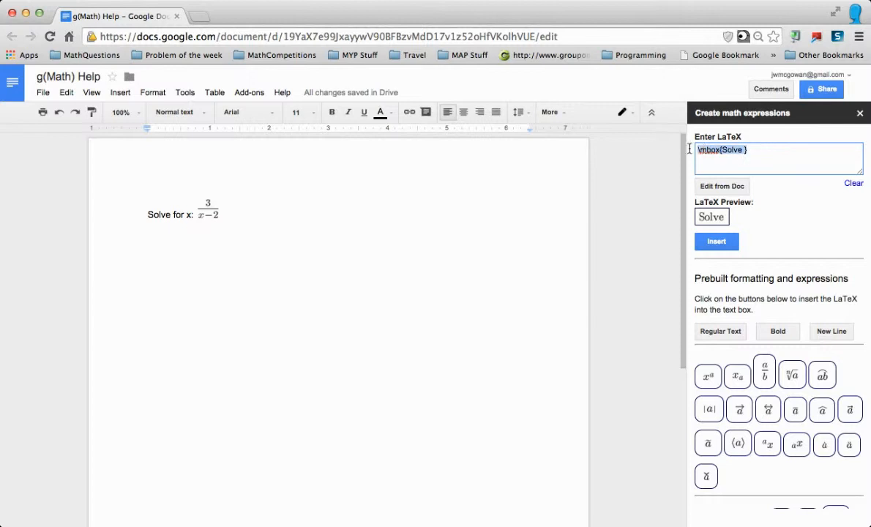
click(767, 150)
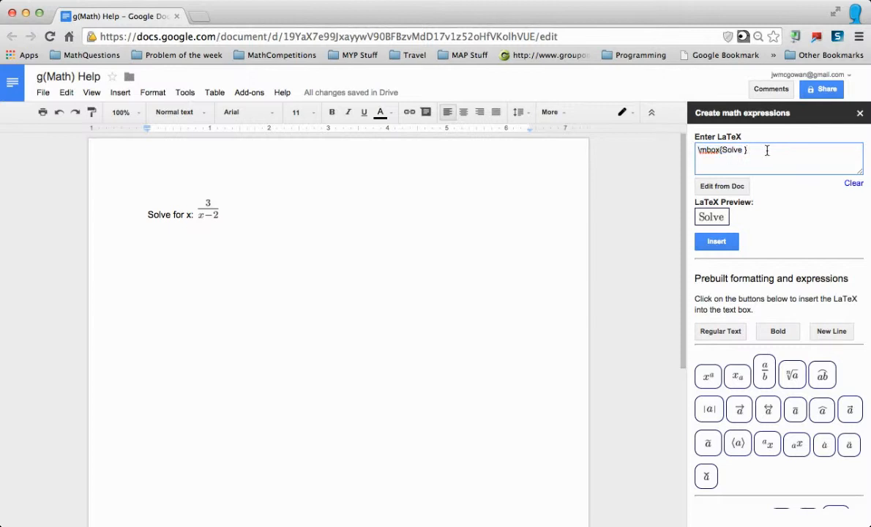
key(super+v)
key(super+v)
key(super+v)
key(super+v)
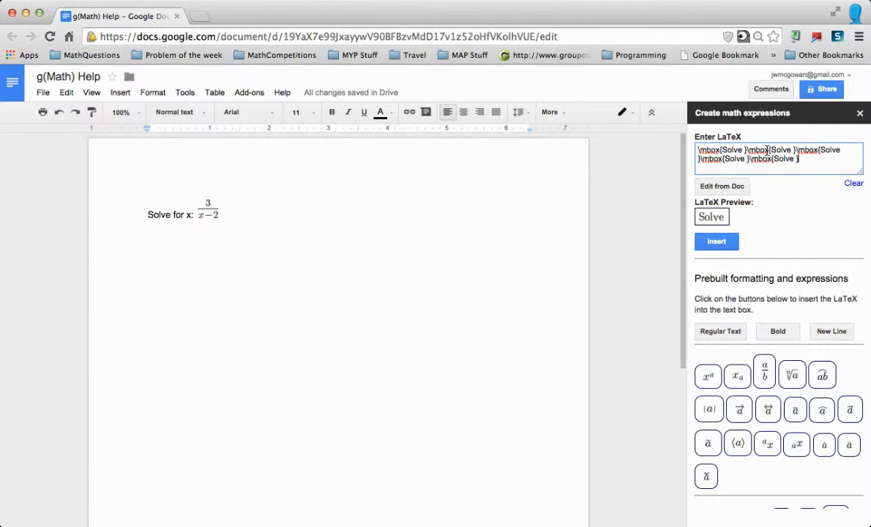
key(super+v)
key(super+v)
key(super+v)
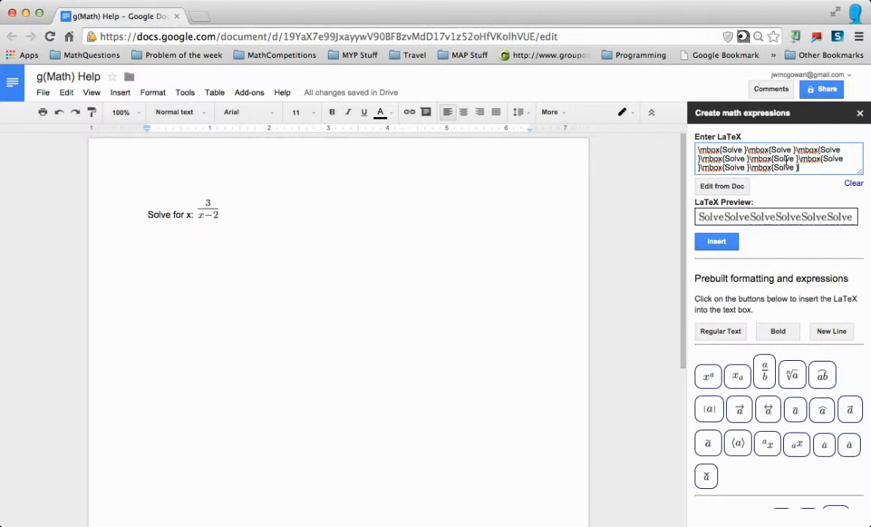
key(super+v)
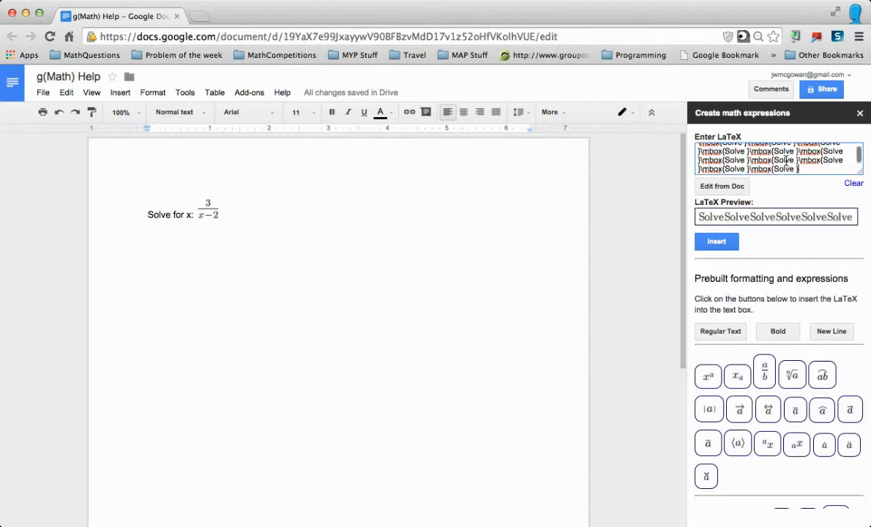
key(super+v)
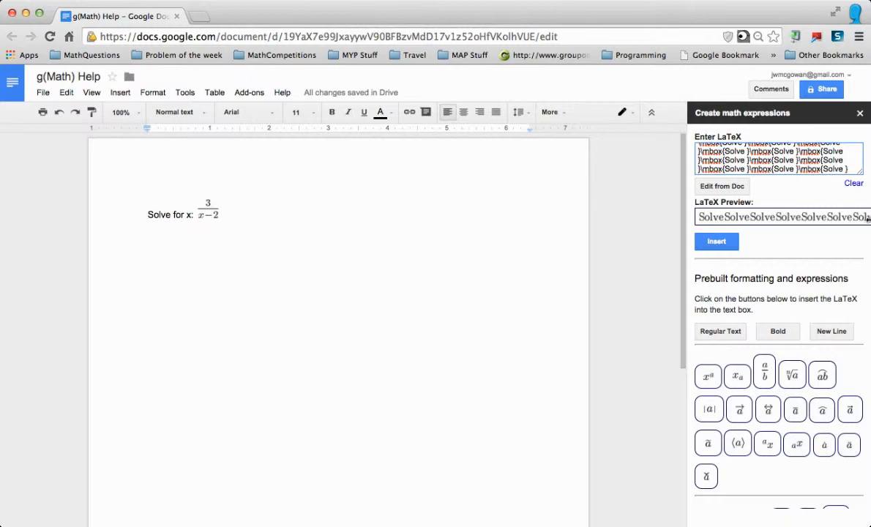
scroll(863, 217, right, 10)
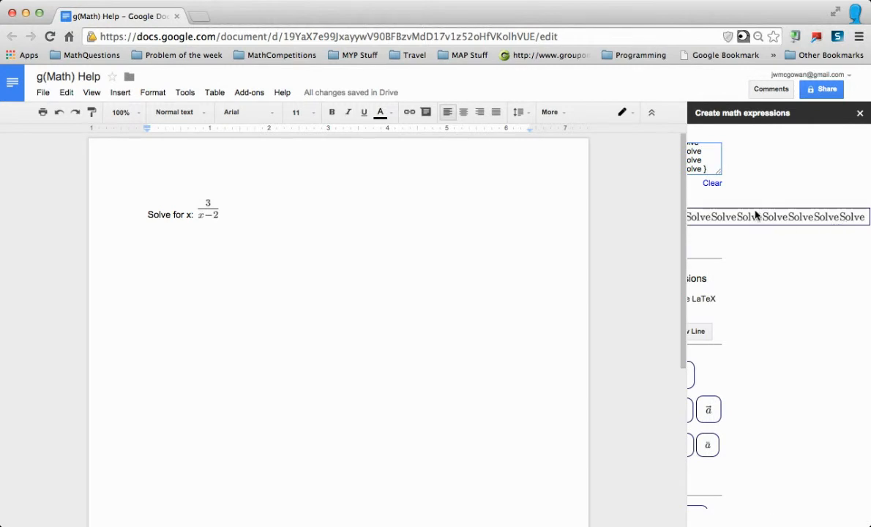
scroll(755, 216, left, 10)
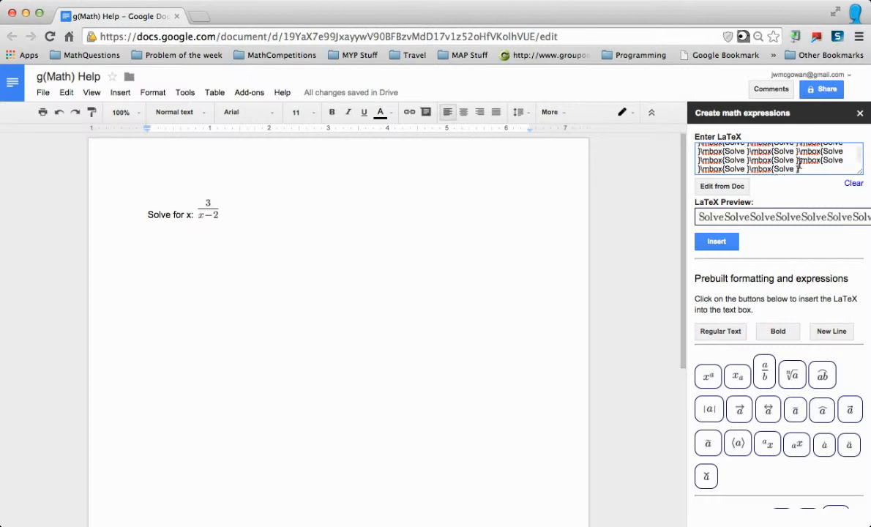
- Clear all the repeated blocks from the LaTeX entry
key(BackSpace)
key(BackSpace)
key(BackSpace)
key(BackSpace)
key(BackSpace)
key(BackSpace)
key(BackSpace)
key(BackSpace)
key(BackSpace)
key(BackSpace)
key(BackSpace)
key(BackSpace)
key(BackSpace)
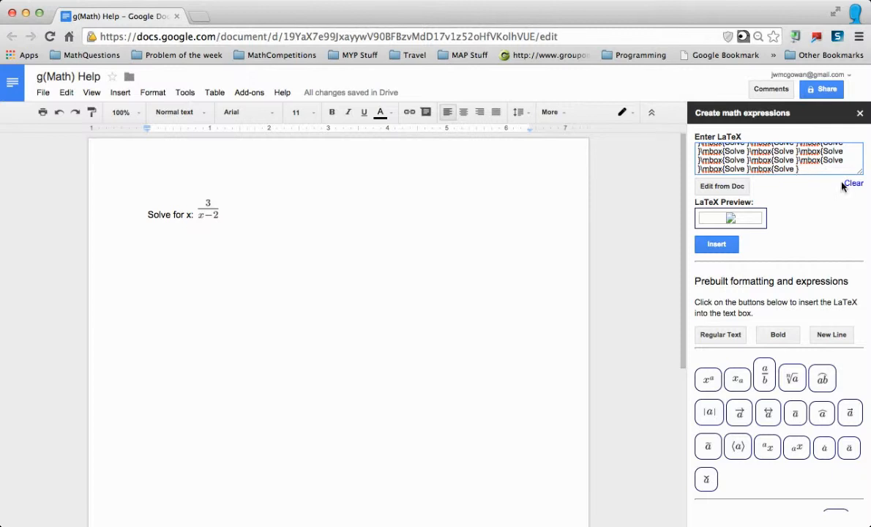
scroll(747, 148, up, 5)
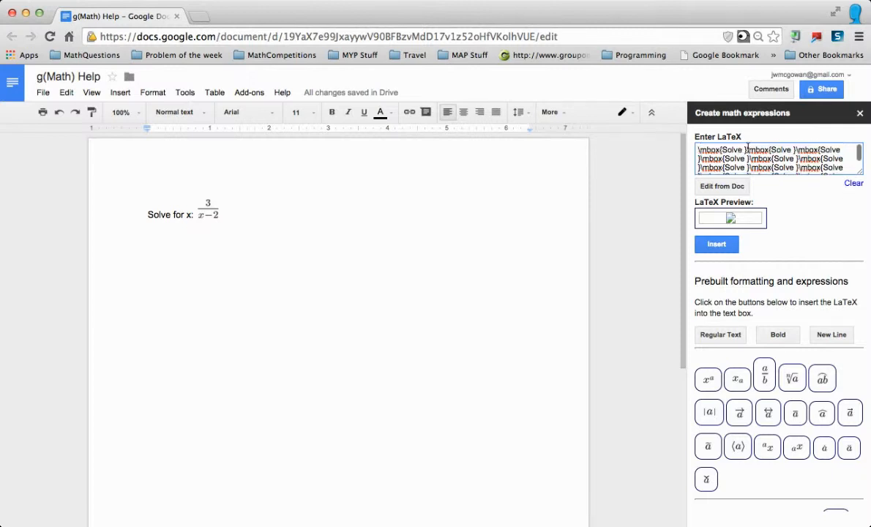
click(853, 183)
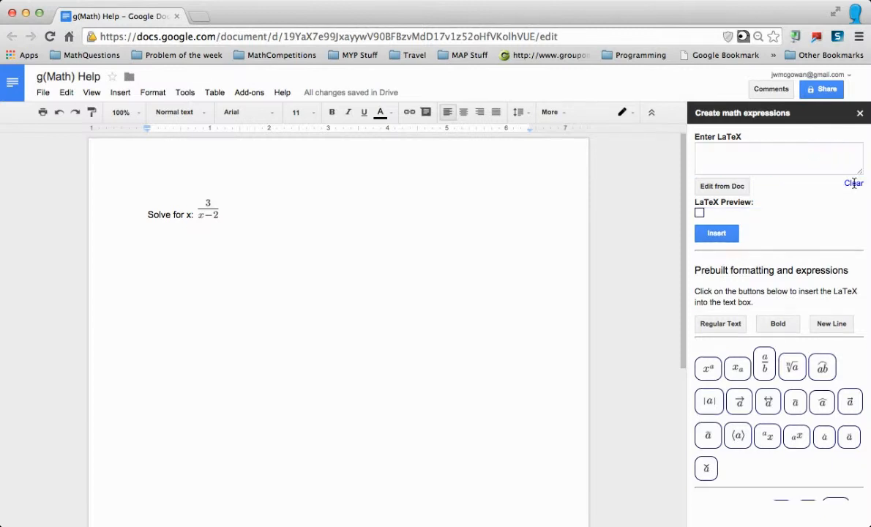
- Enter a regular-text block reading "Solve for x: " in the LaTeX entry, as \mbox{Solve for x: }
click(726, 151)
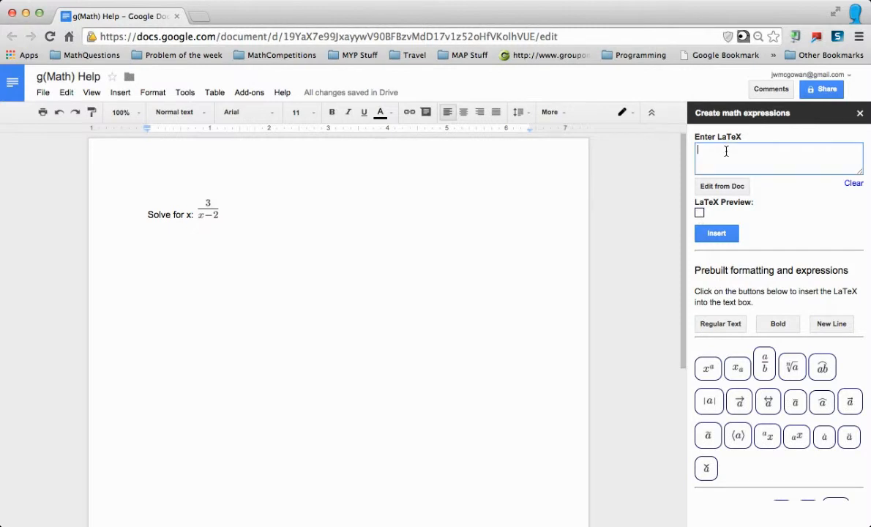
click(717, 325)
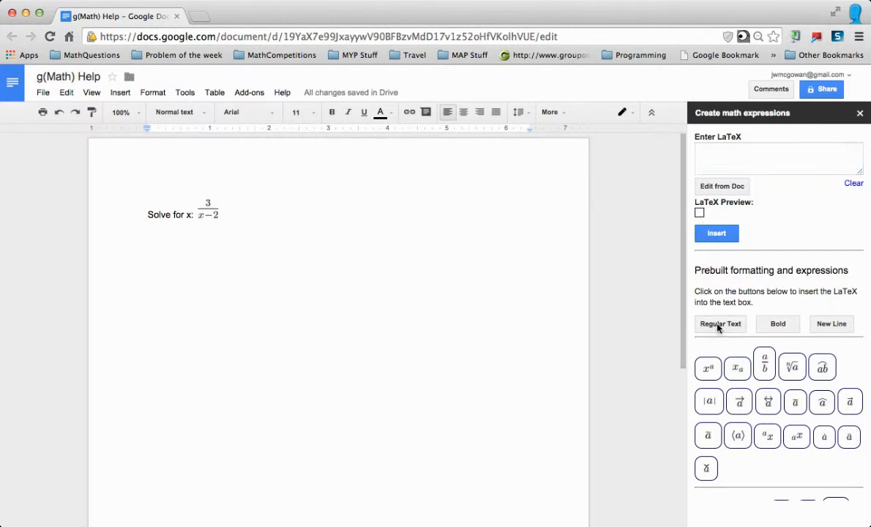
double_click(729, 150)
text(te)
key(BackSpace)
key(BackSpace)
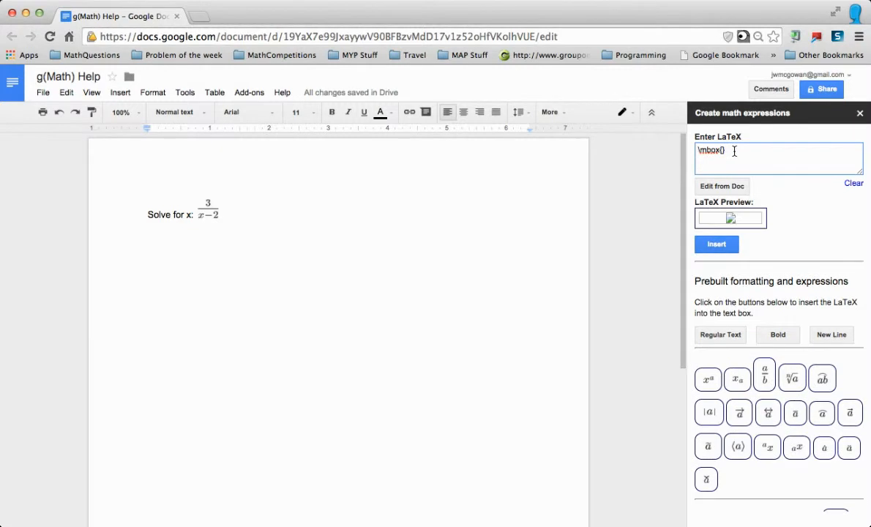
text(Solve for x:)
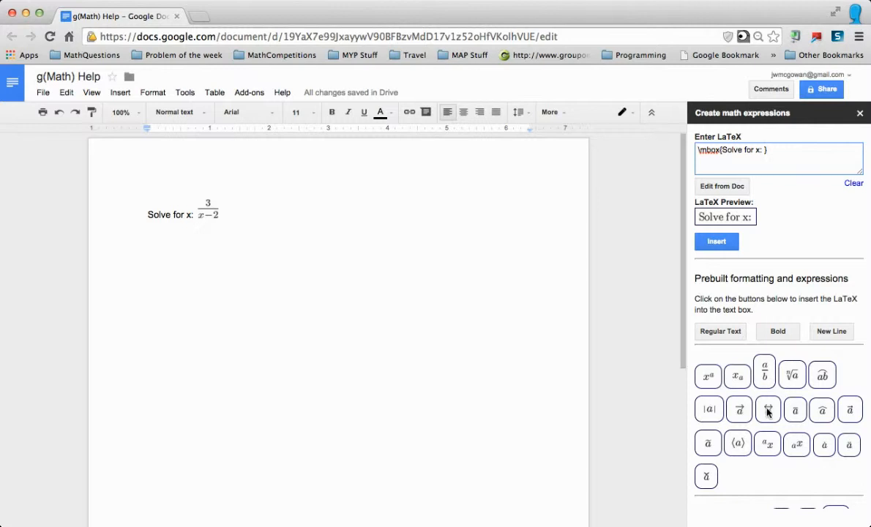
- Append a fraction to the LaTeX expression with numerator 2 and denominator x-2
click(765, 368)
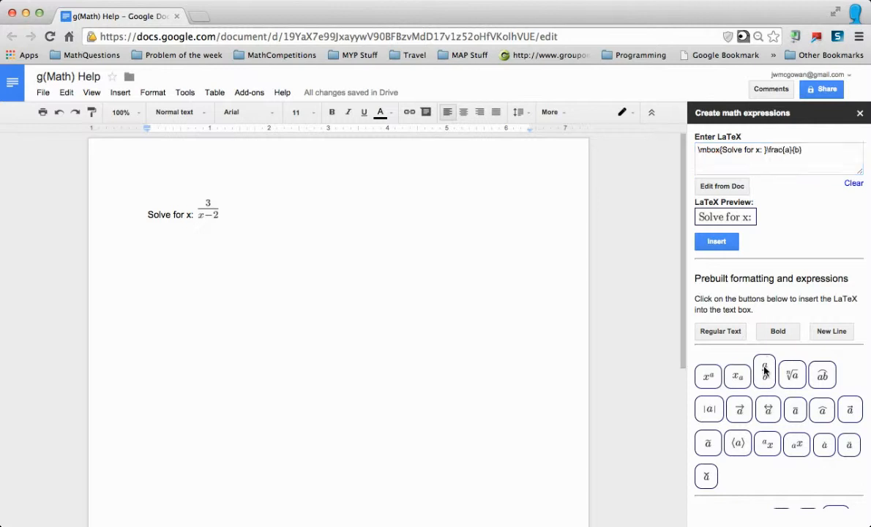
click(789, 150)
double_click(789, 150)
key(BackSpace)
text(2)
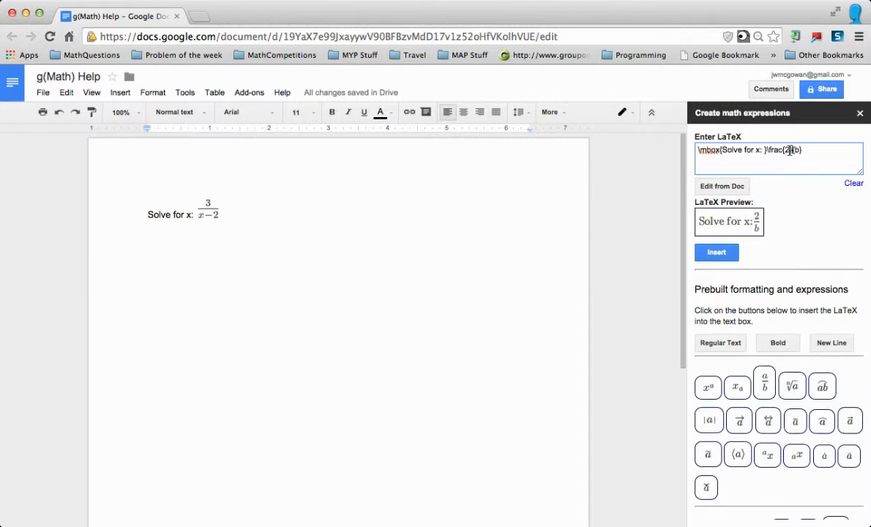
double_click(792, 150)
key(BackSpace)
text(x-2)
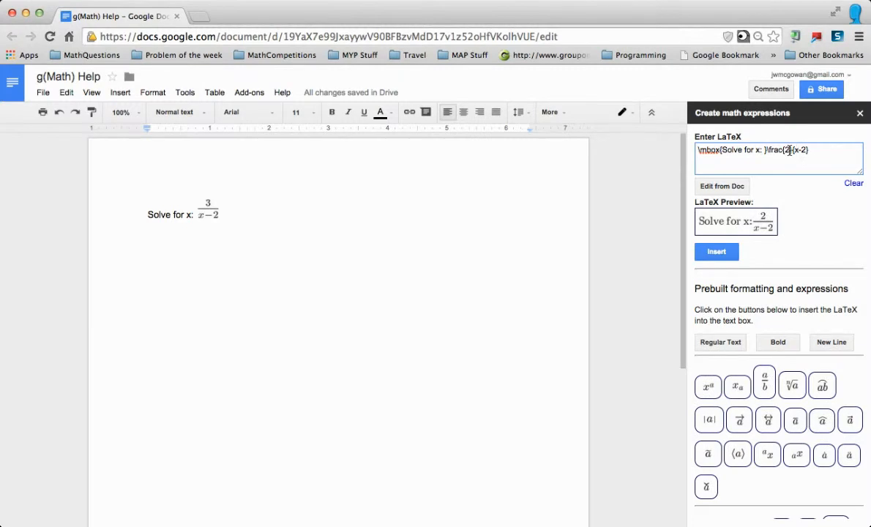
- Insert the combined "Solve for x:" expression with the fraction 2 over x-2 below the first line of the document
click(480, 241)
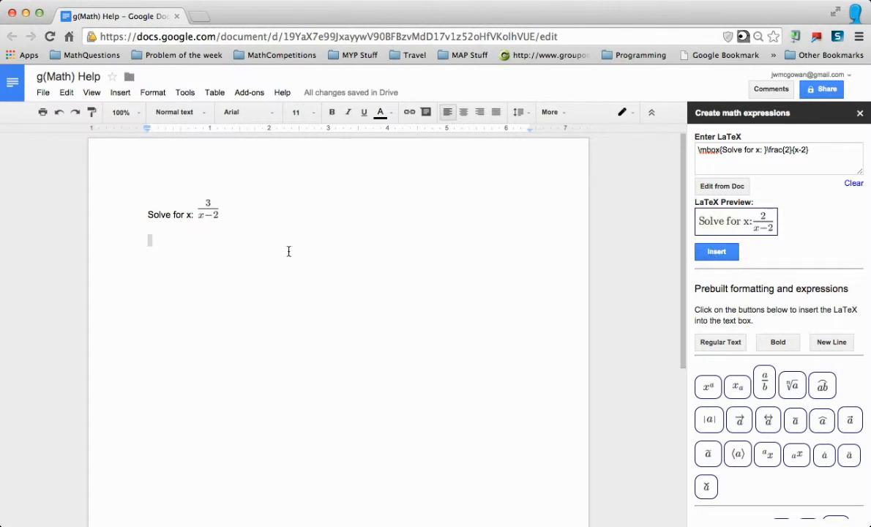
click(161, 242)
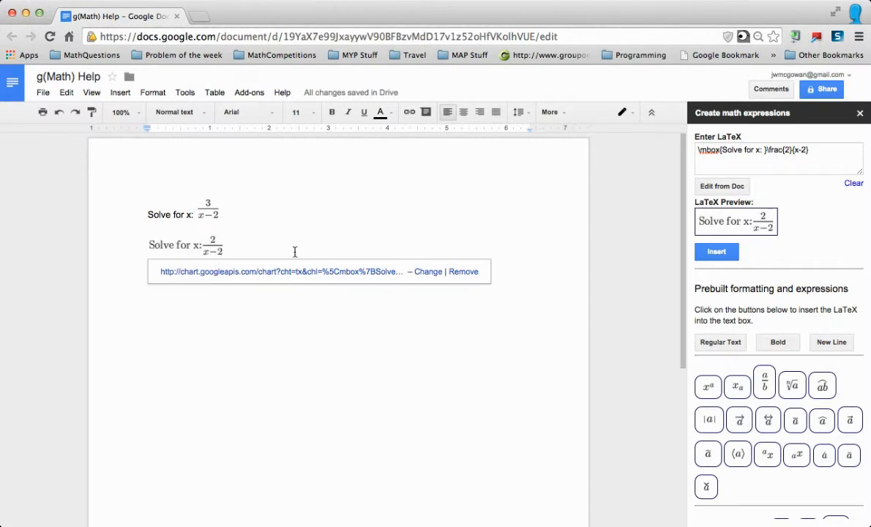
click(212, 242)
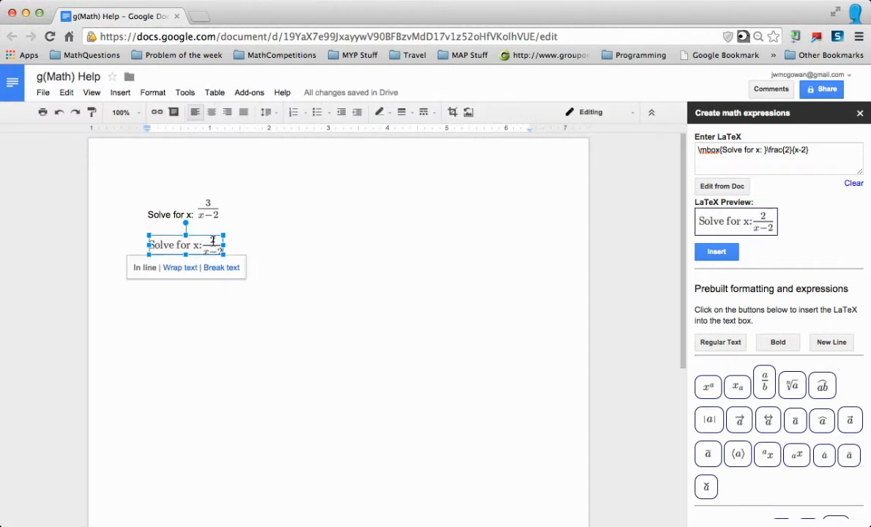
click(271, 227)
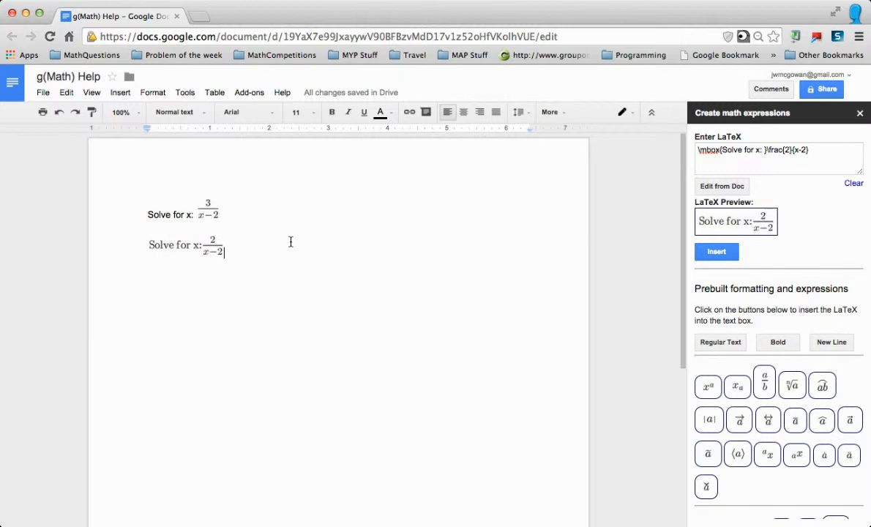
- Load the newly inserted expression from the document for editing, change its numerator to 3, and update it in the document
click(191, 247)
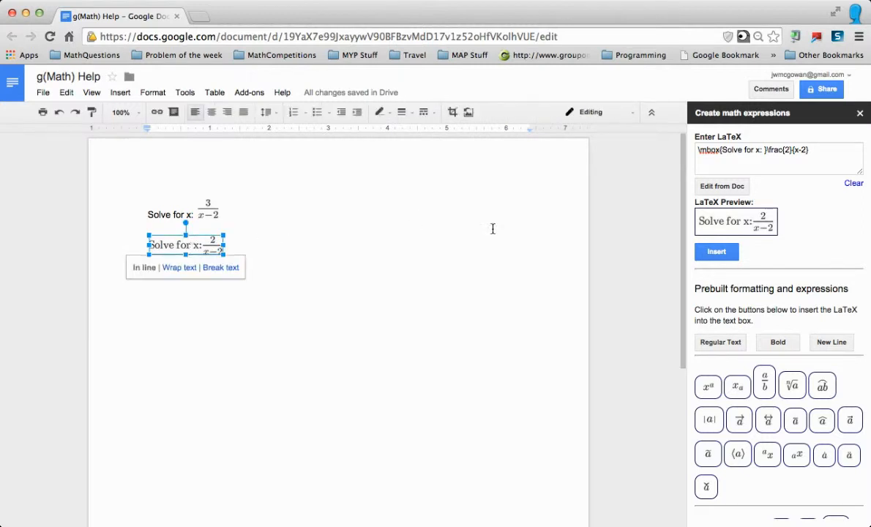
click(724, 188)
click(788, 149)
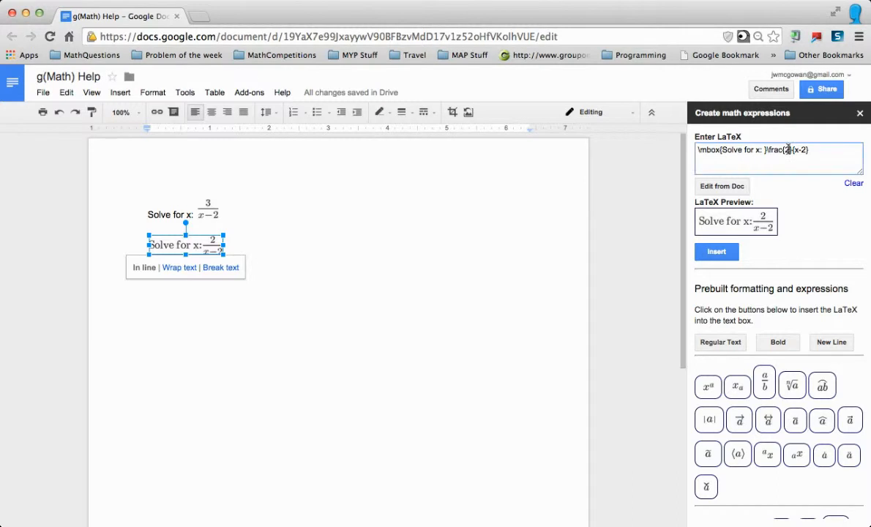
text(3)
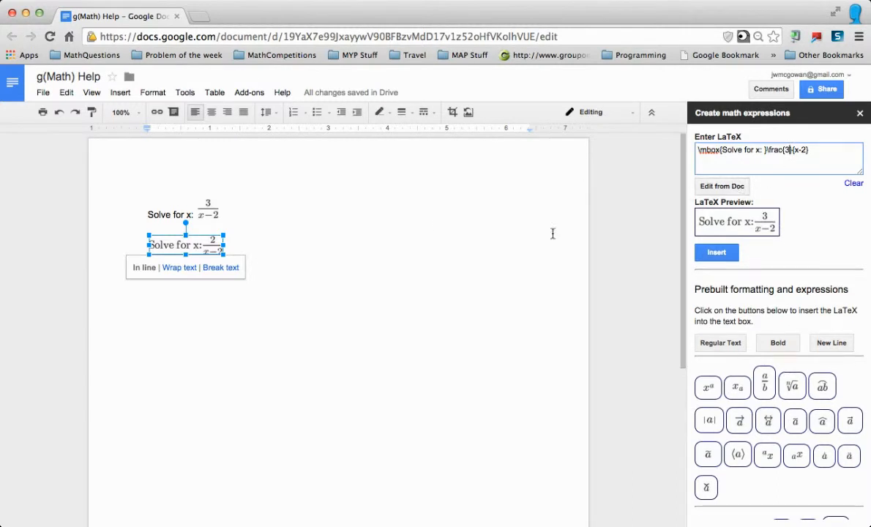
click(223, 224)
click(187, 242)
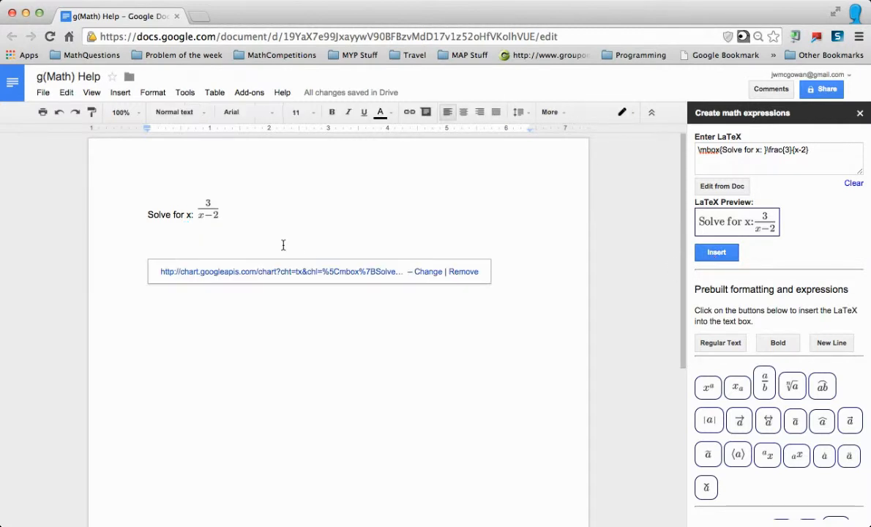
click(275, 250)
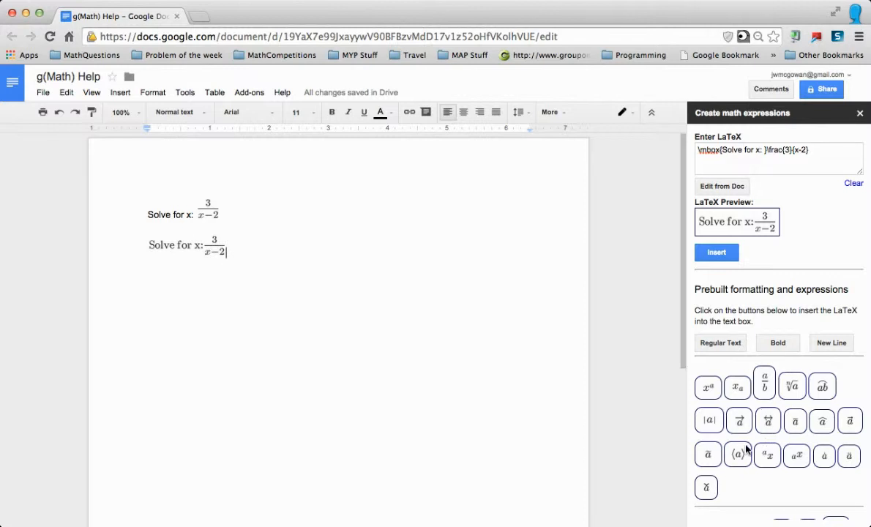
- Browse the prebuilt expressions, start a new document line below the second expression, and clear the LaTeX entry
scroll(747, 448, down, 1)
scroll(746, 448, down, 5)
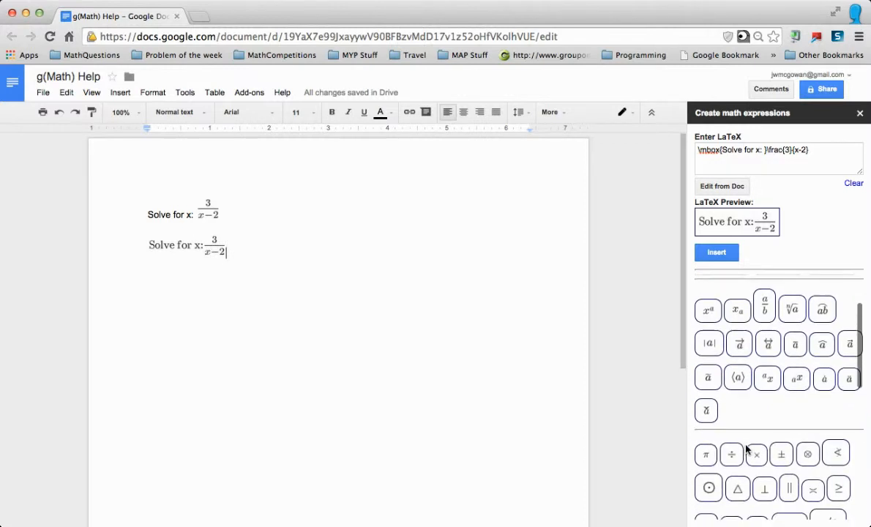
scroll(747, 448, down, 10)
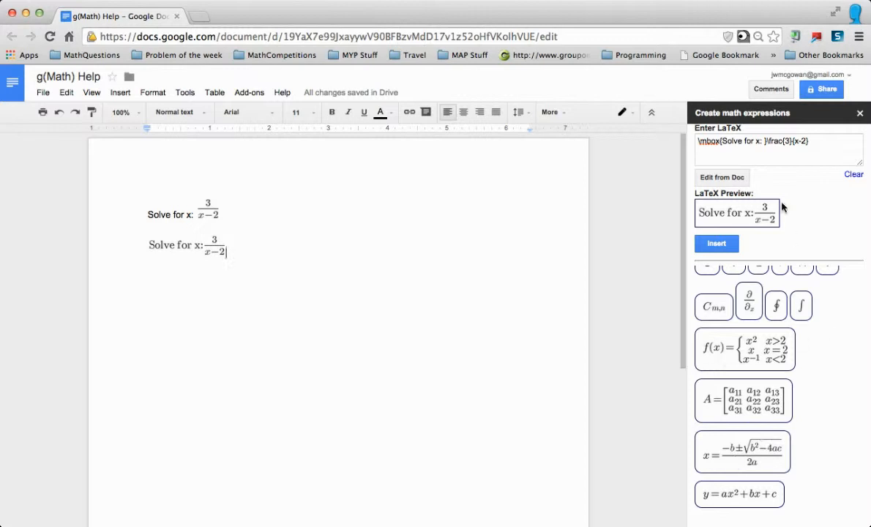
key(Return)
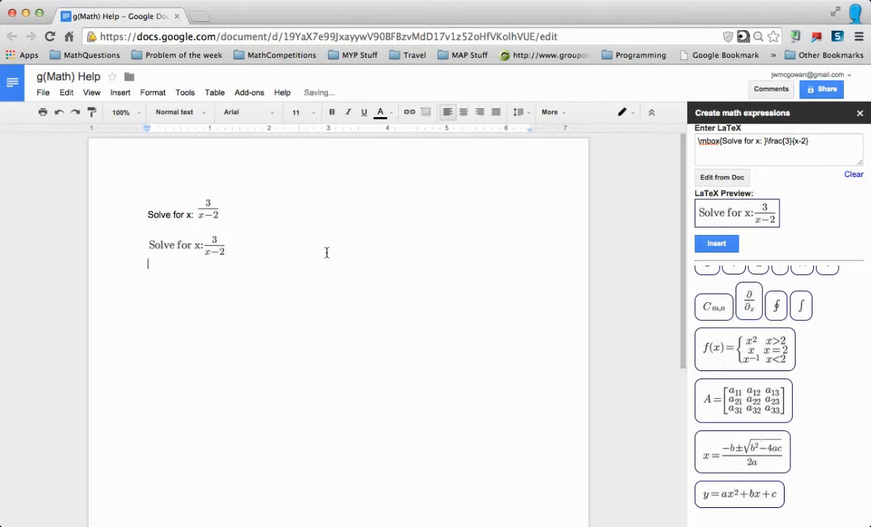
click(852, 175)
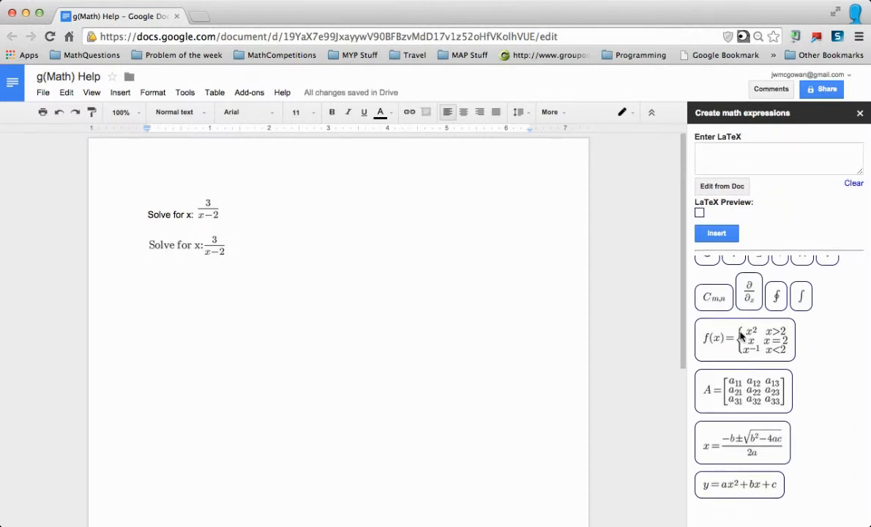
- Insert the prebuilt piecewise function f(x) on the new document line and review its LaTeX code
click(715, 334)
scroll(773, 161, down, 3)
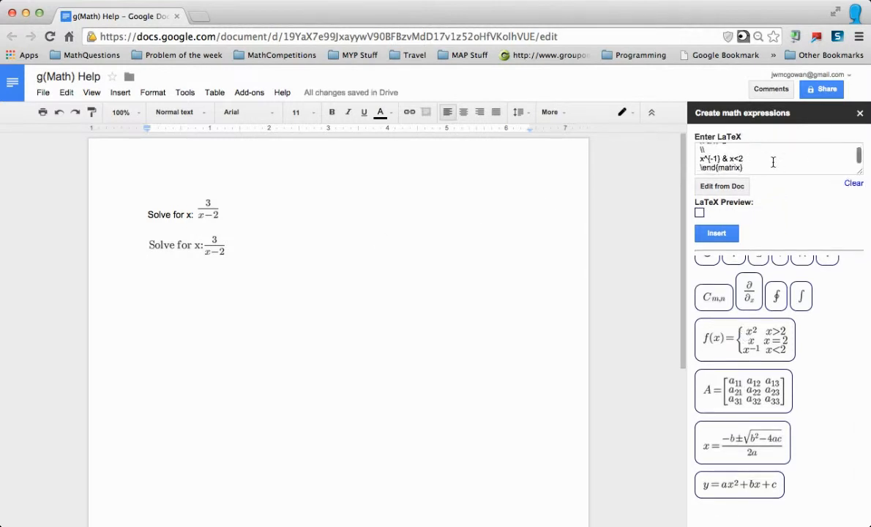
scroll(772, 161, up, 3)
scroll(764, 158, down, 1)
scroll(764, 157, down, 3)
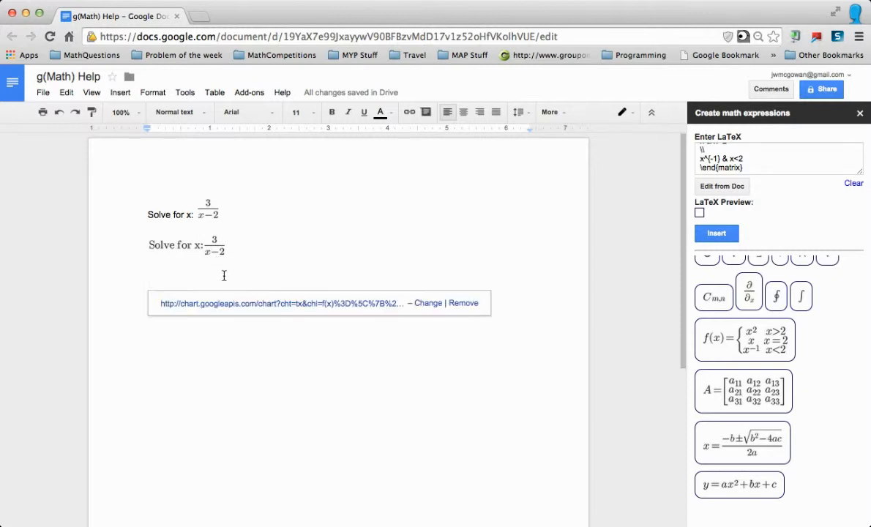
click(715, 155)
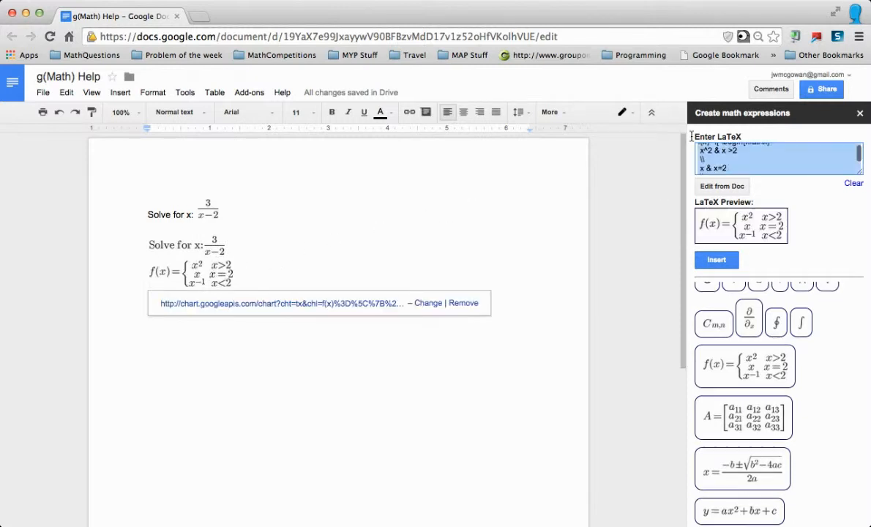
click(711, 151)
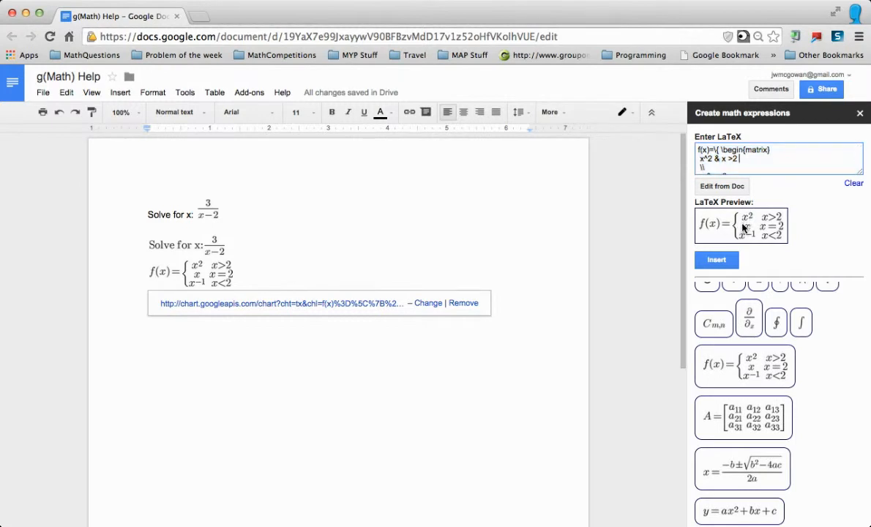
click(238, 275)
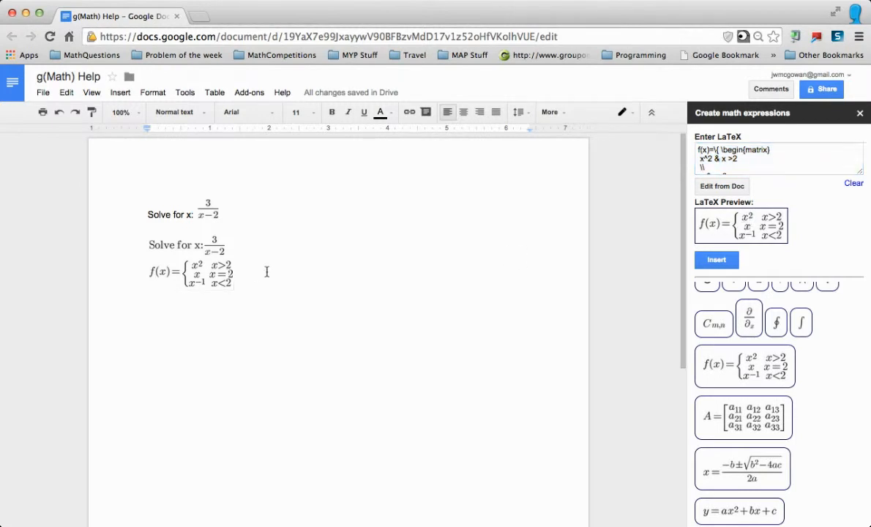
- Clear the LaTeX entry and reload the piecewise function from the document for editing
click(230, 275)
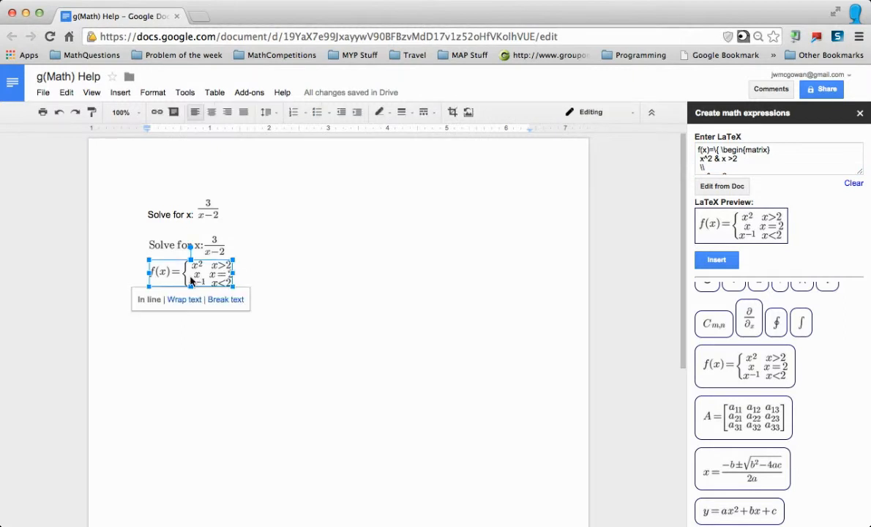
click(853, 183)
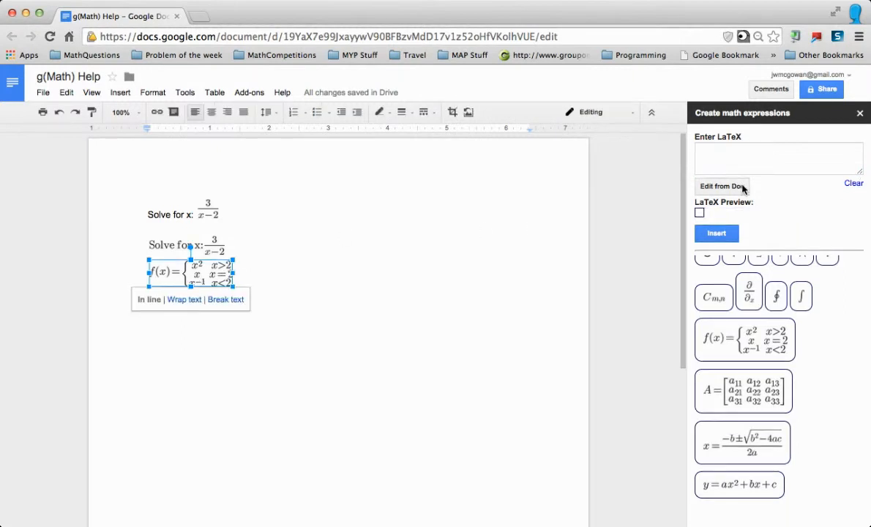
click(724, 186)
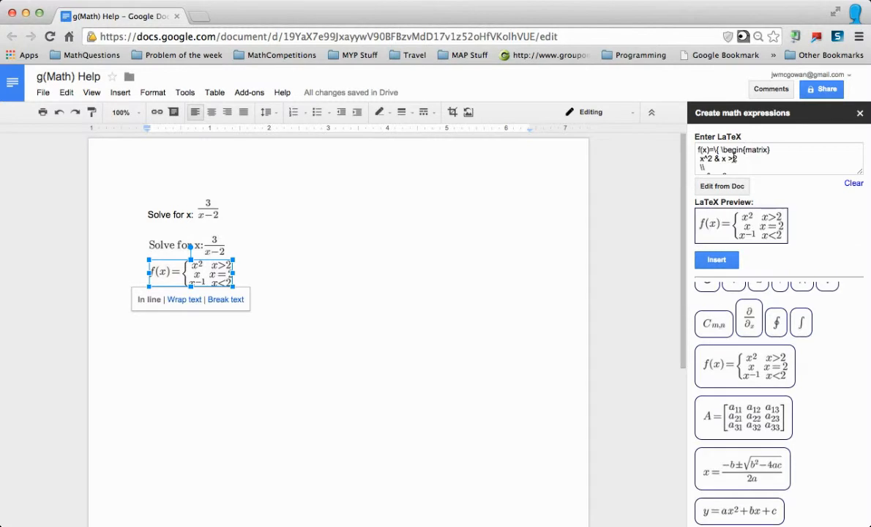
- Change the first piece of the piecewise function to (3x-2)^2 and update the expression in the document
click(704, 158)
key(BackSpace)
key(BackSpace)
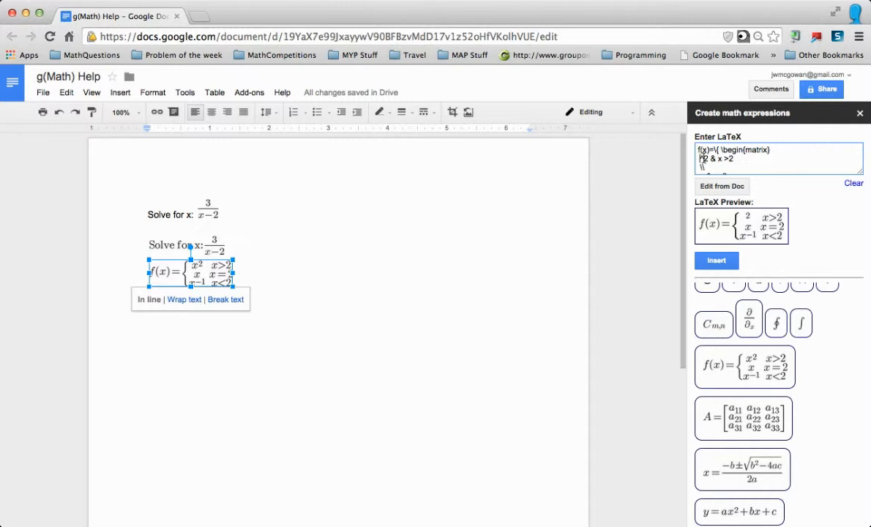
text((3x-2)
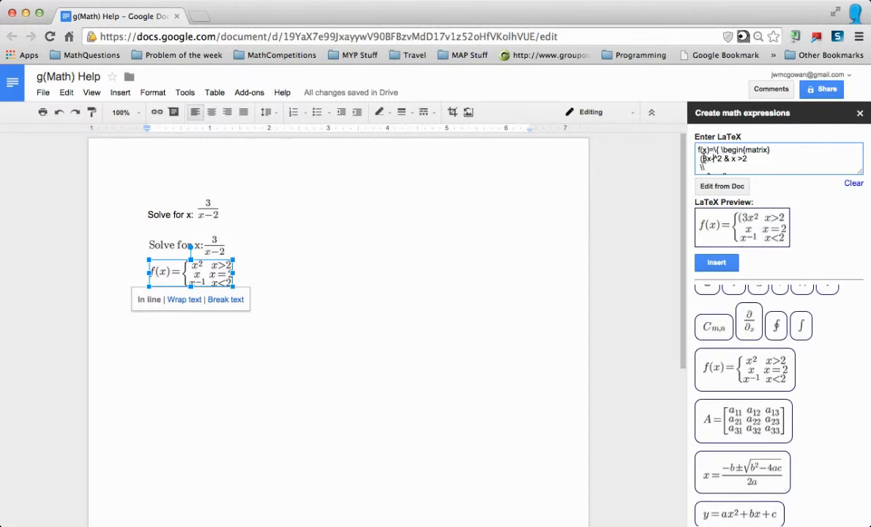
text())
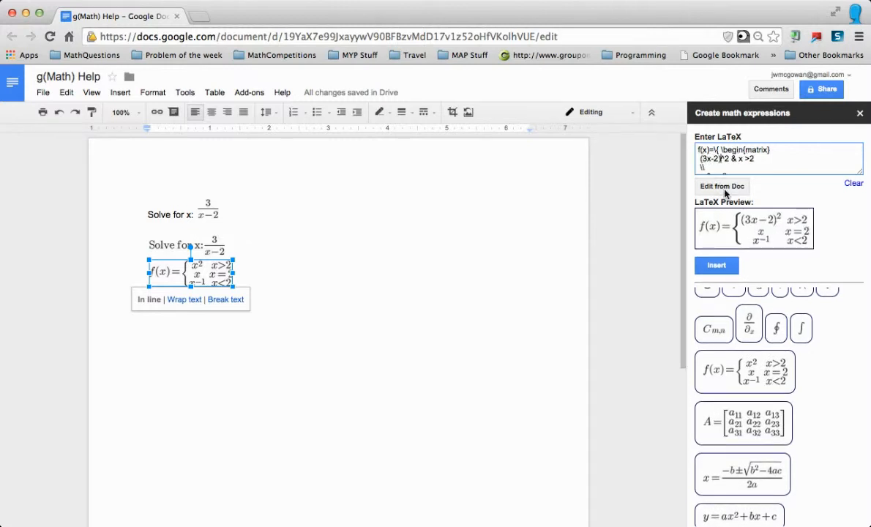
click(716, 266)
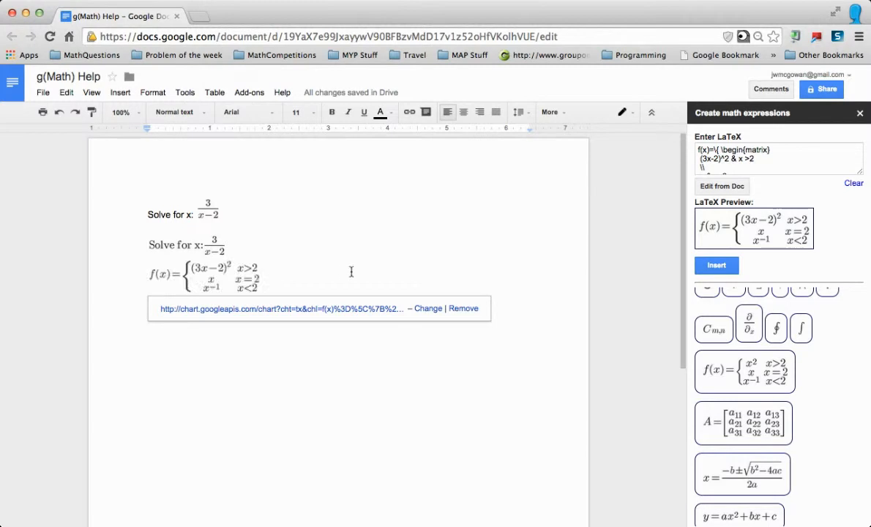
click(290, 279)
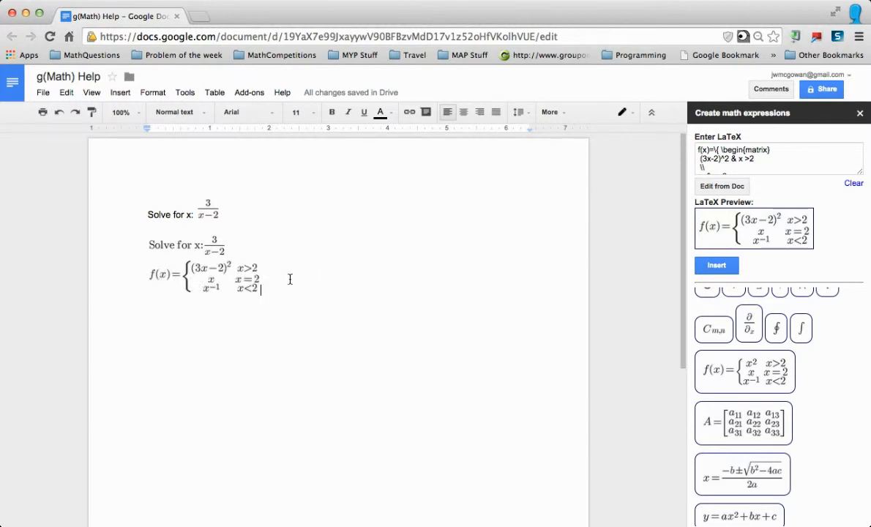
- Add a new document line below the piecewise function and empty the LaTeX entry for another expression
key(Return)
click(853, 183)
click(734, 158)
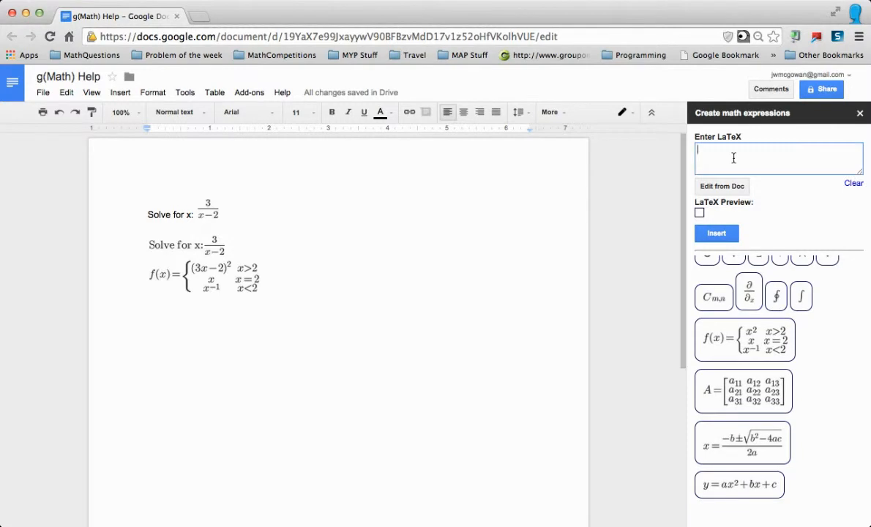
- Enter a regular-text block reading "Give the domain and range of the following function: " in the LaTeX entry and append a line break
scroll(718, 272, up, 5)
click(716, 323)
click(729, 153)
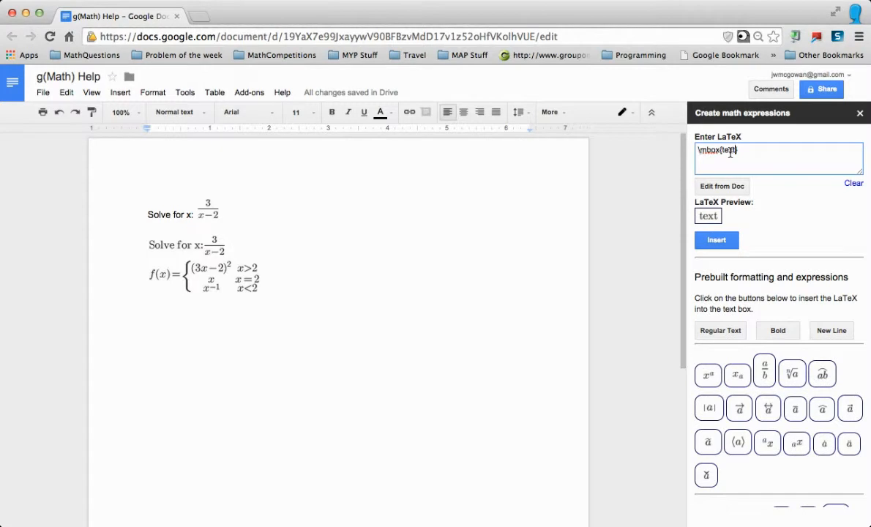
double_click(730, 150)
key(BackSpace)
text(Give the )
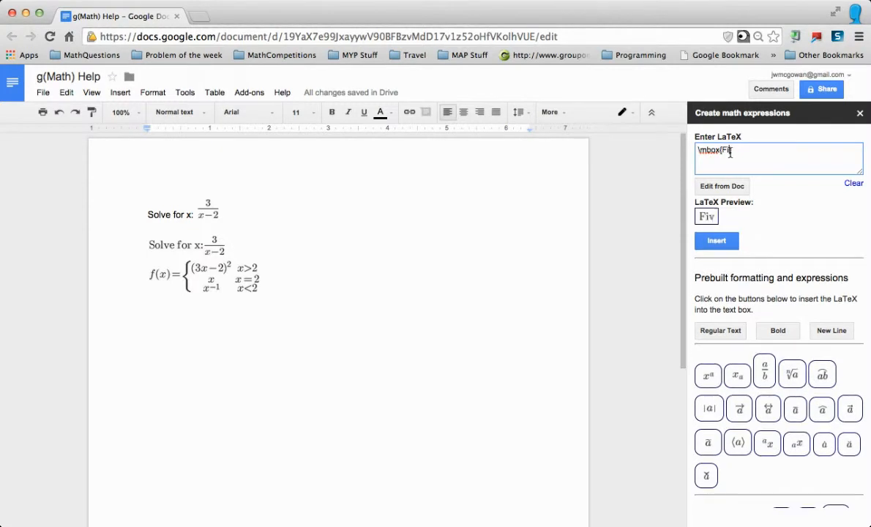
text(domain and arn)
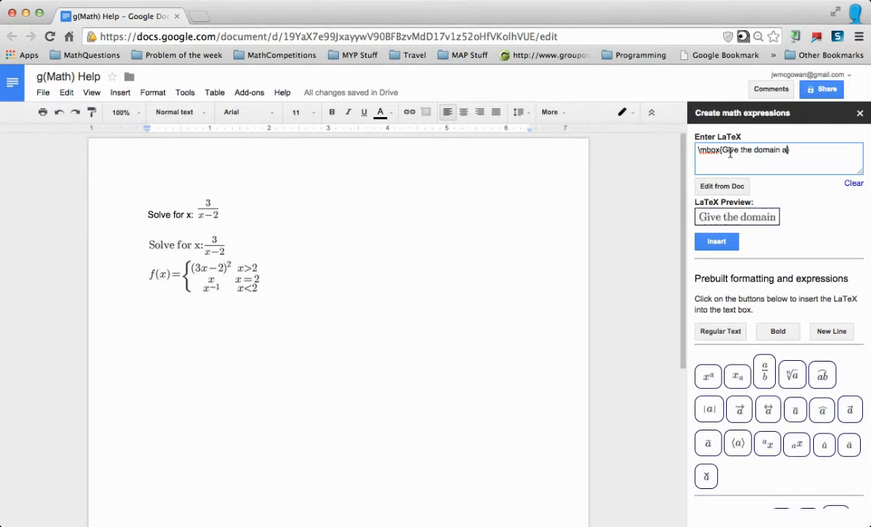
key(BackSpace)
key(BackSpace)
key(BackSpace)
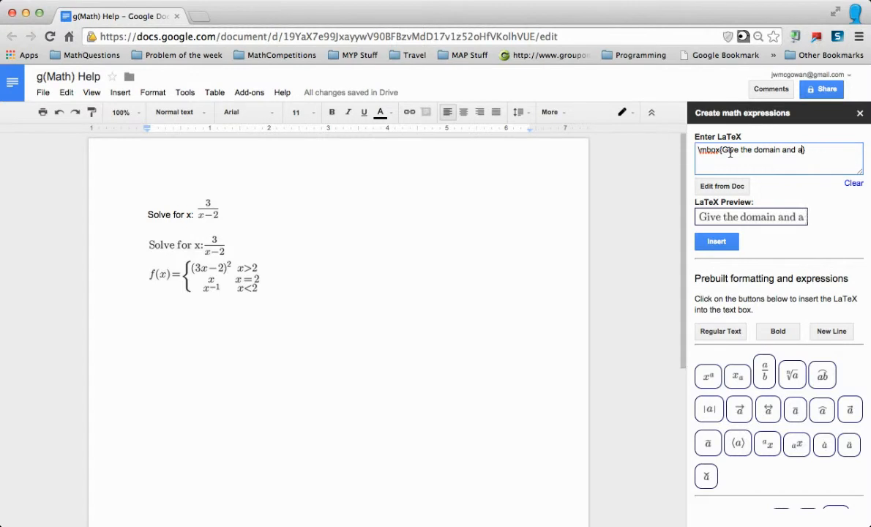
text(range )
text(of the following)
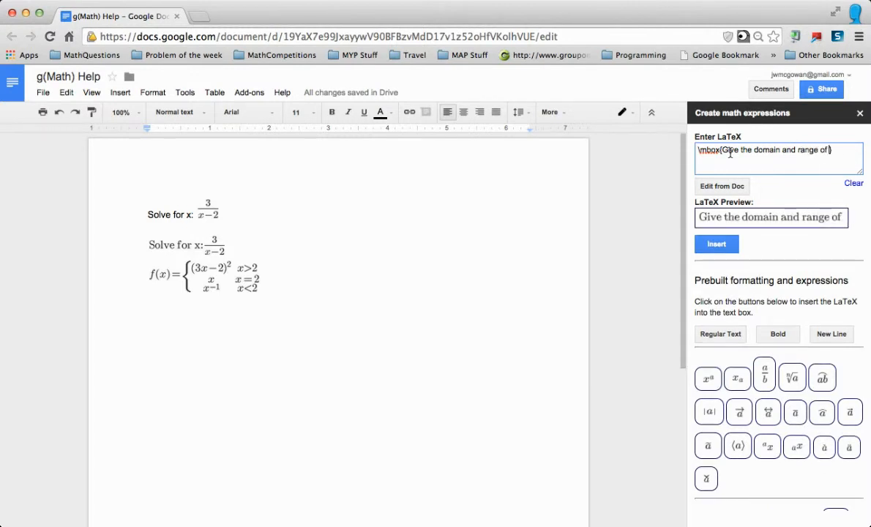
text( funciton)
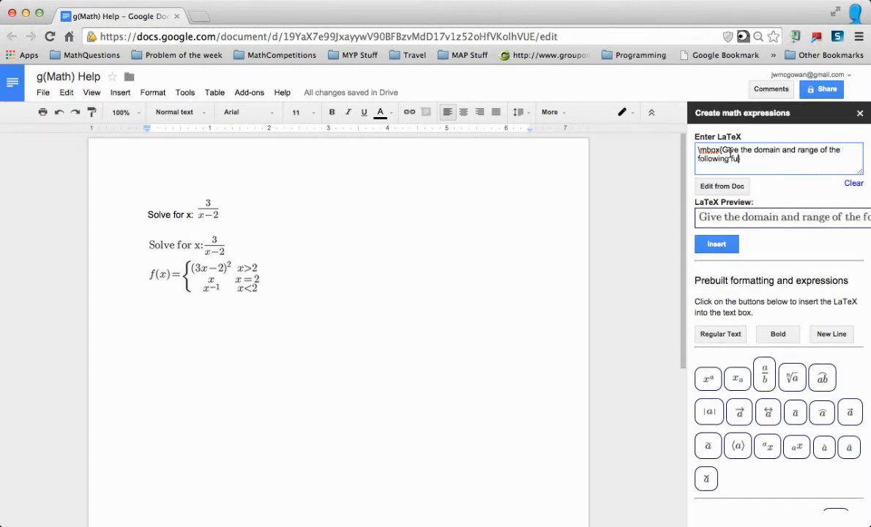
key(BackSpace)
key(BackSpace)
key(BackSpace)
text(tion)
click(831, 334)
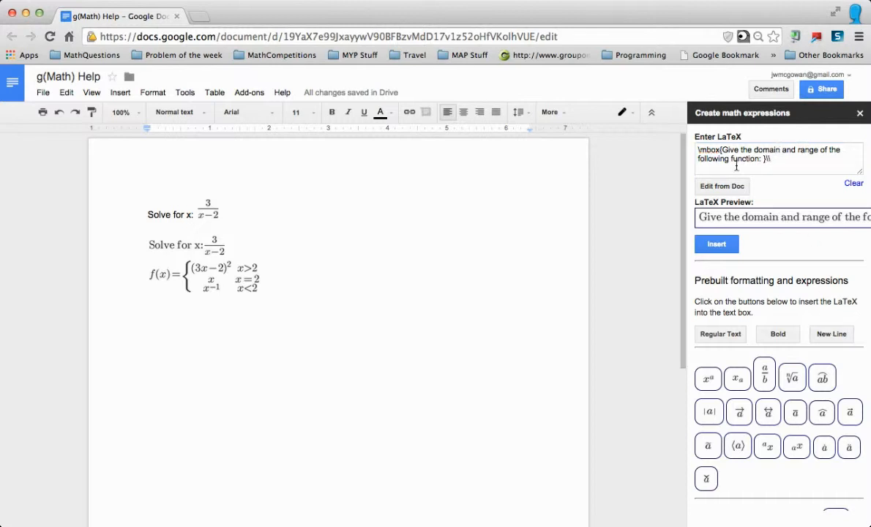
click(765, 159)
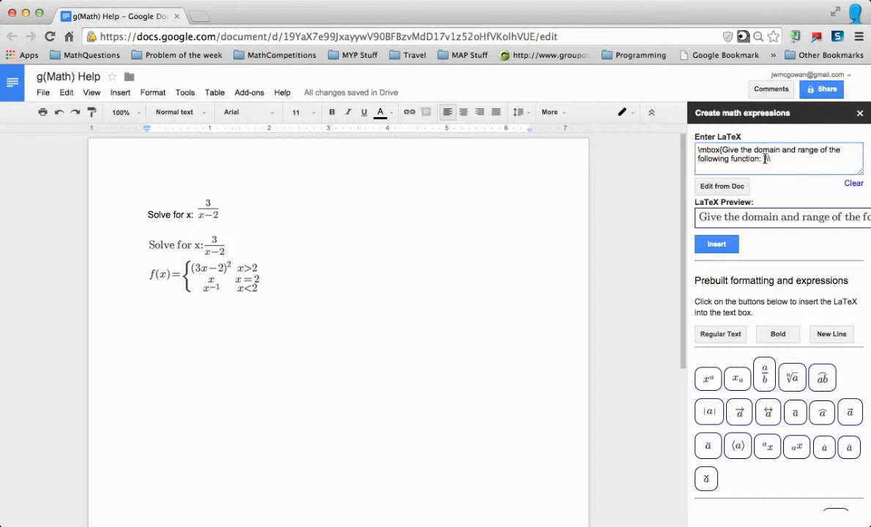
- Put the line break on its own line in the LaTeX entry and add g(x)= followed by a fraction with numerator x^2
key(Return)
key(Return)
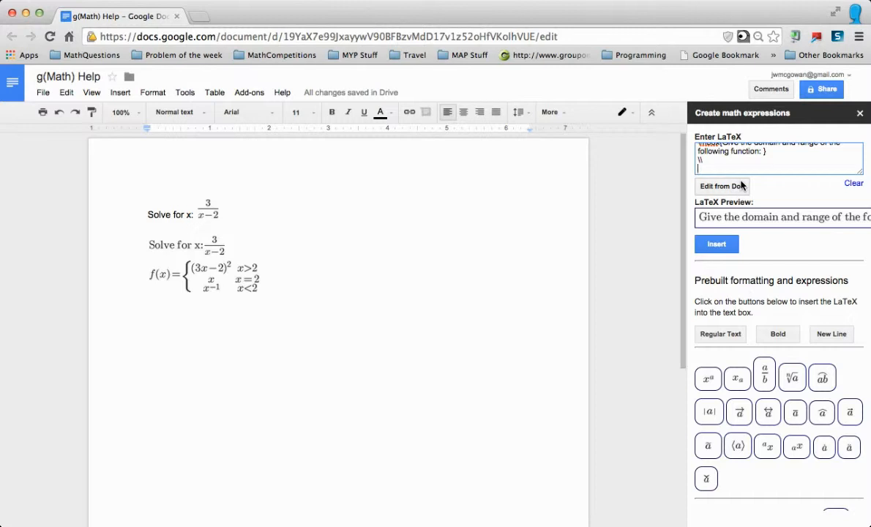
text(g(x))
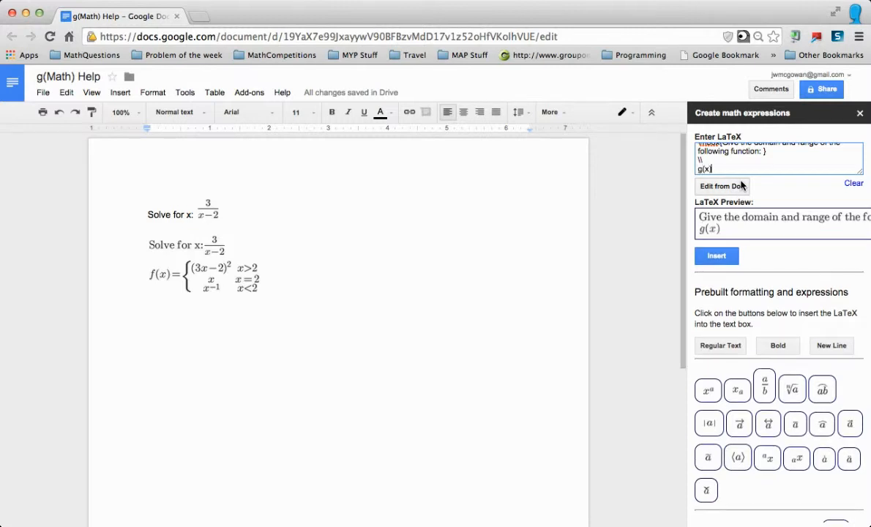
text(=)
click(764, 388)
double_click(736, 168)
key(BackSpace)
text(x^2)
double_click(756, 168)
key(BackSpace)
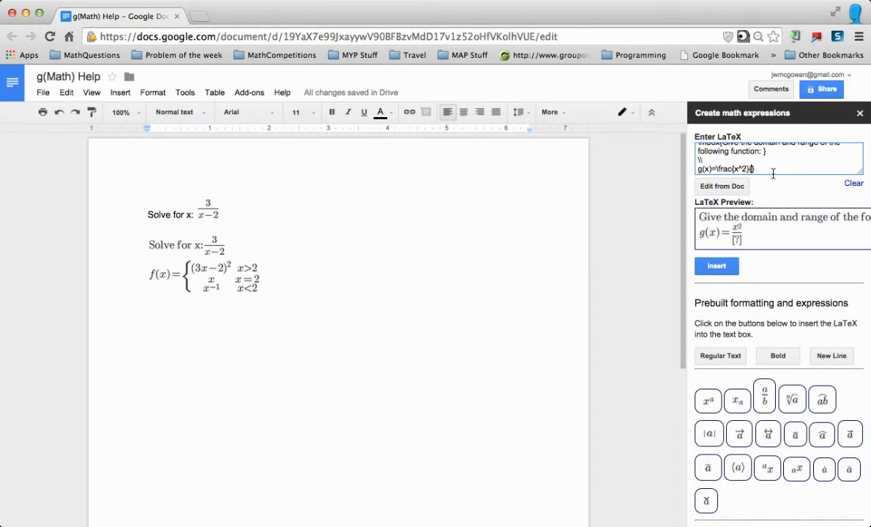
- Fill the fraction's denominator with x^{2}+1 and insert the two-line expression into the document
click(708, 401)
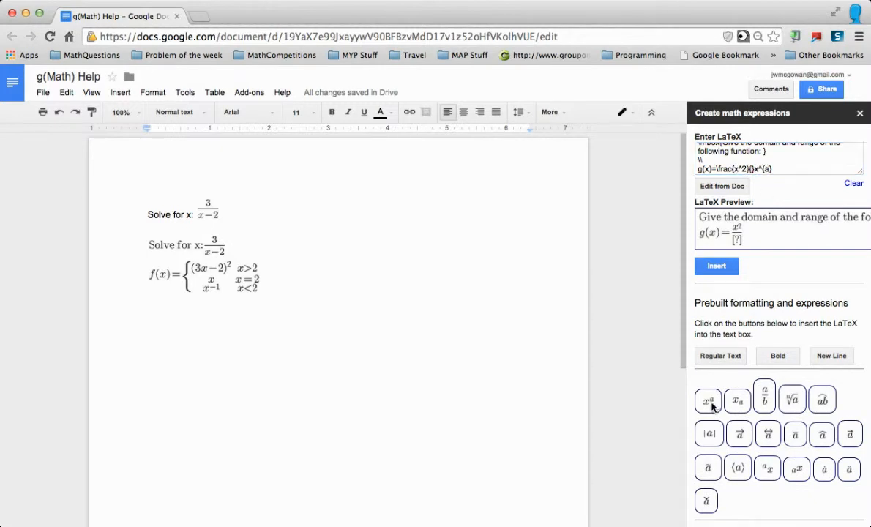
click(756, 168)
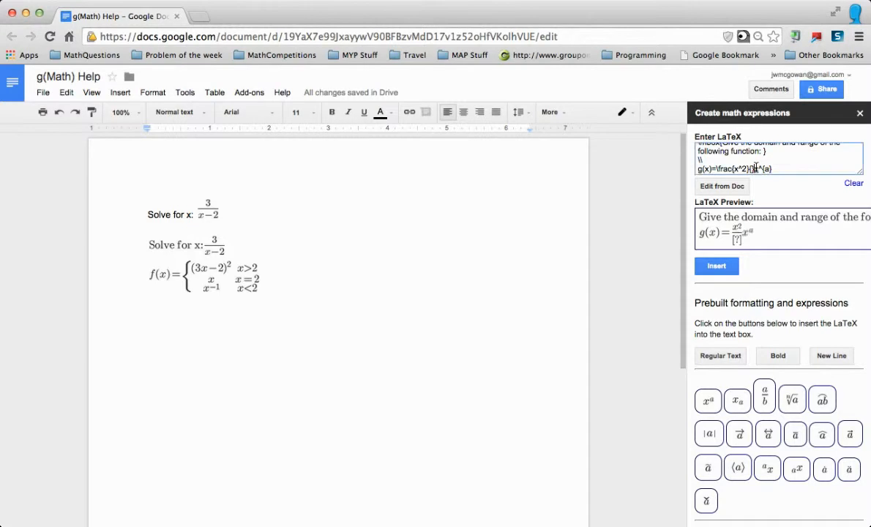
key(BackSpace)
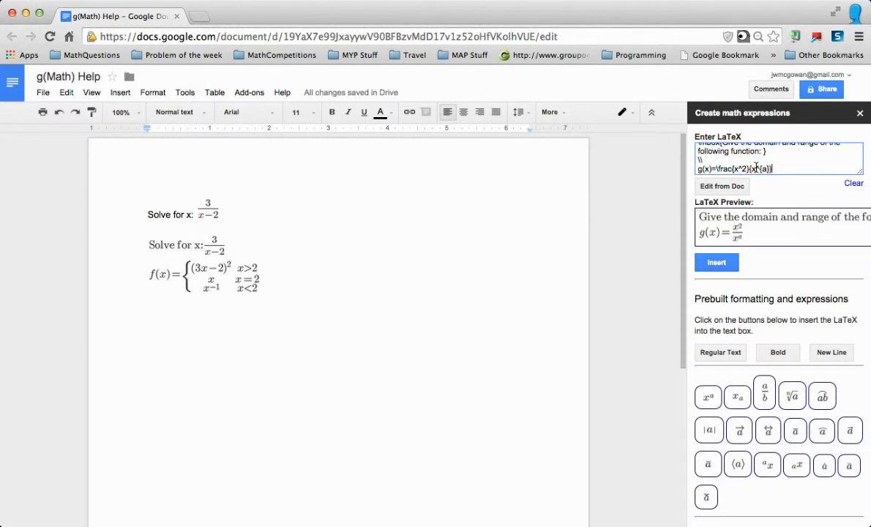
text(2})
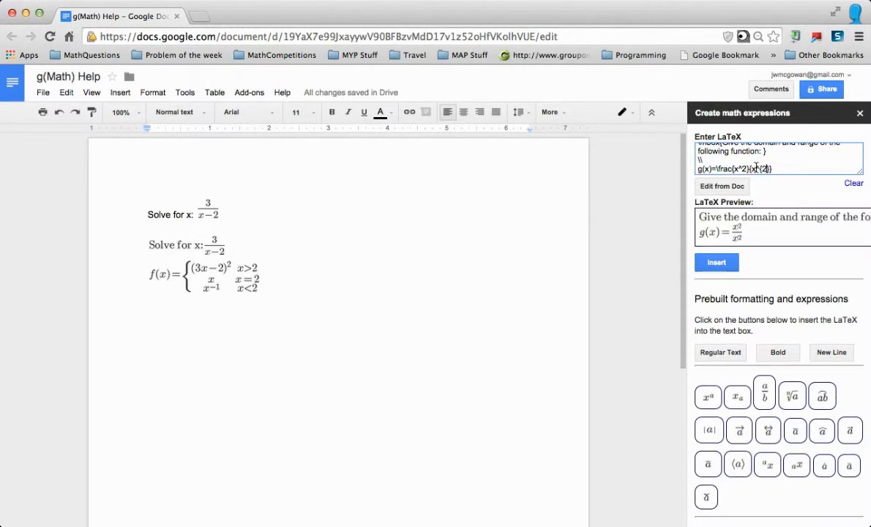
text(+1})
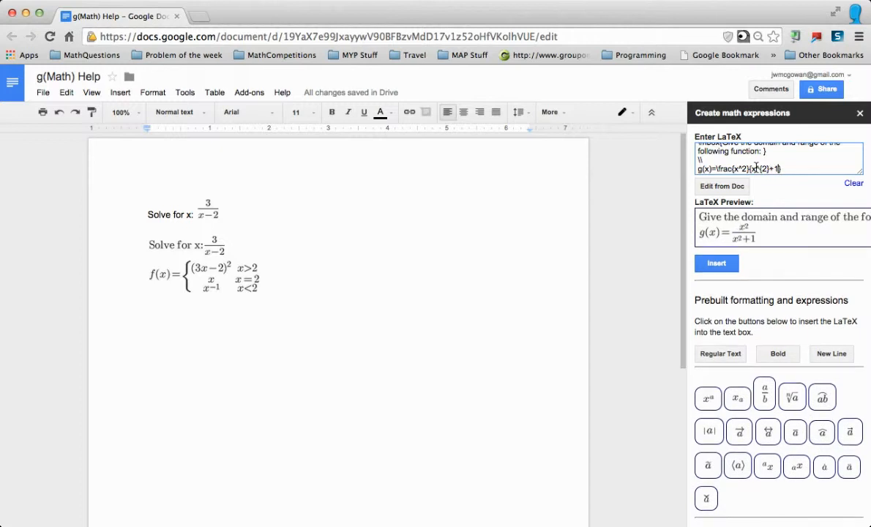
click(541, 301)
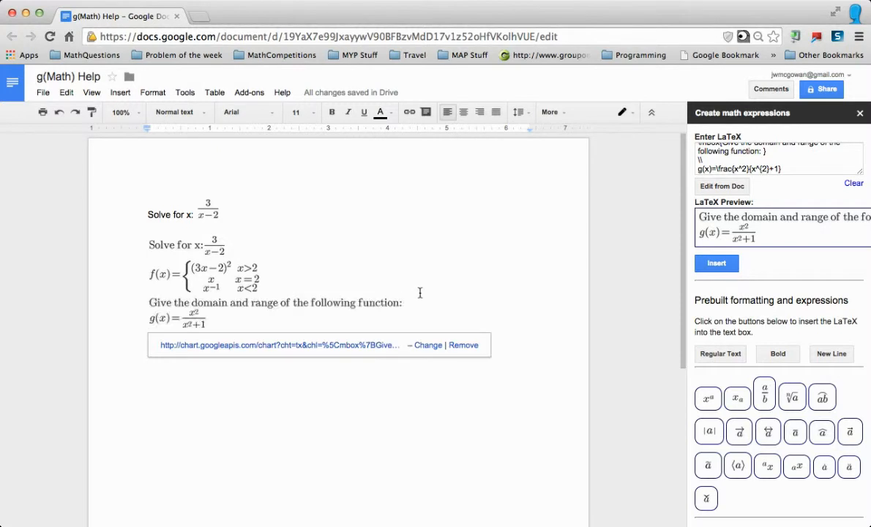
- Clear the LaTeX entry and reload the domain-and-range expression from the document for editing
click(352, 379)
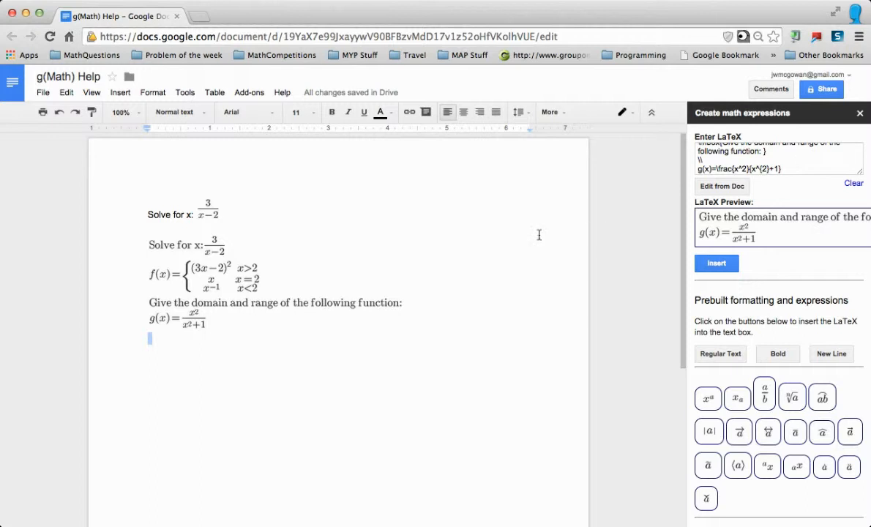
click(853, 183)
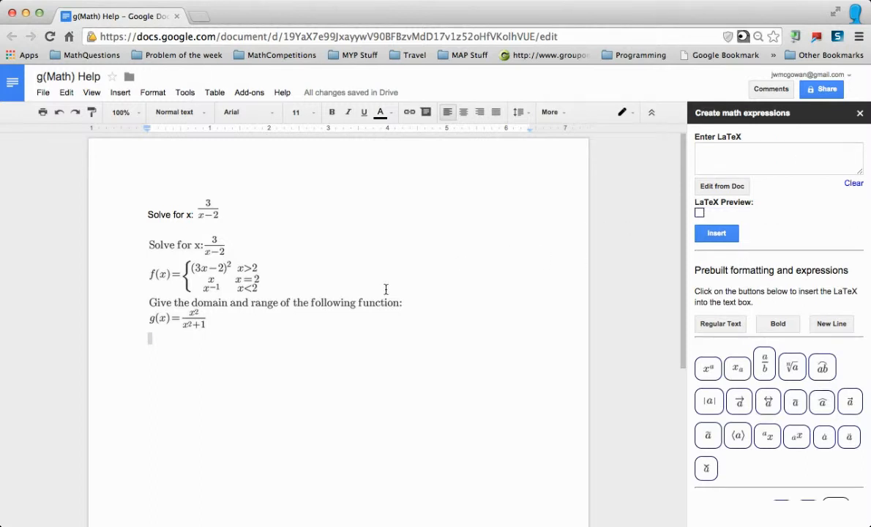
click(346, 302)
click(721, 189)
- Add a regular-text block on its own line above the g(x) function in the LaTeX entry
click(772, 159)
click(751, 168)
key(Return)
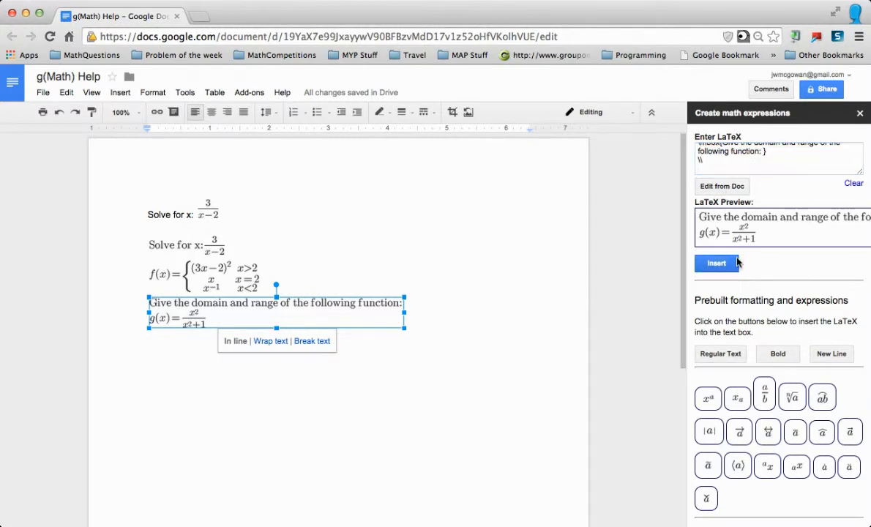
text(g(x)=\frac{x^2}{x^{2}+1}\mbox{text})
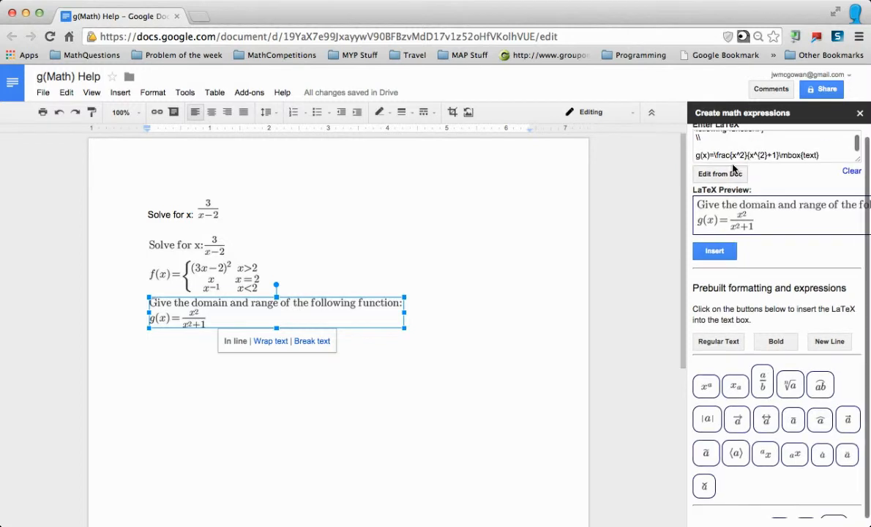
drag(778, 155, 823, 155)
key(ctrl+c)
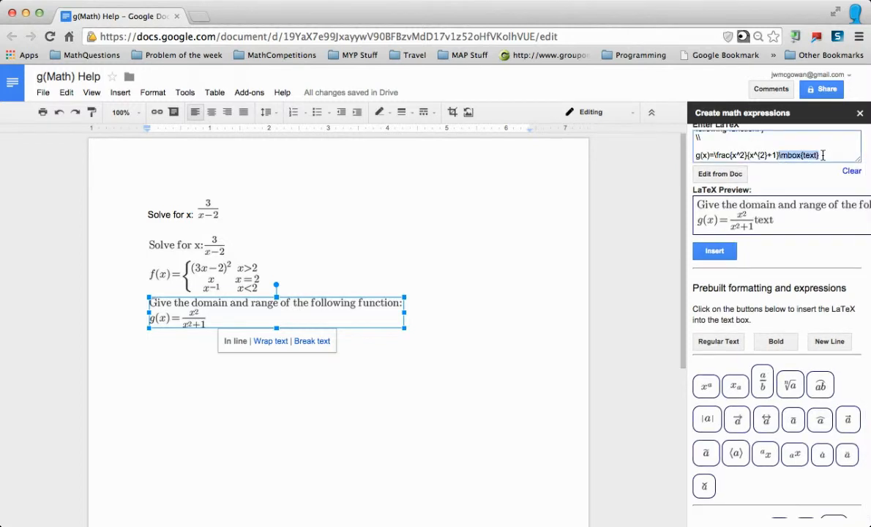
key(BackSpace)
key(ctrl+v)
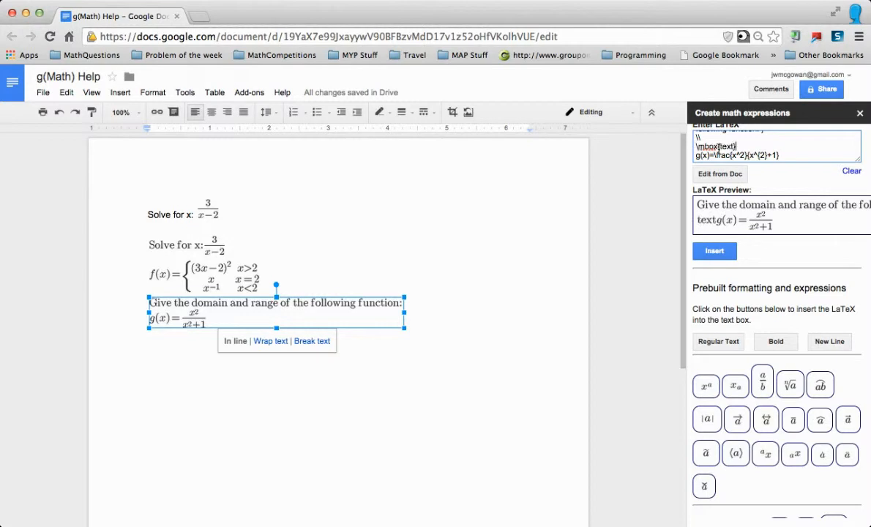
- Set the new text block to "Sketch the graph as well." followed by a line break, and update the expression in the document
double_click(732, 146)
text(Ske)
text(tch the graph as )
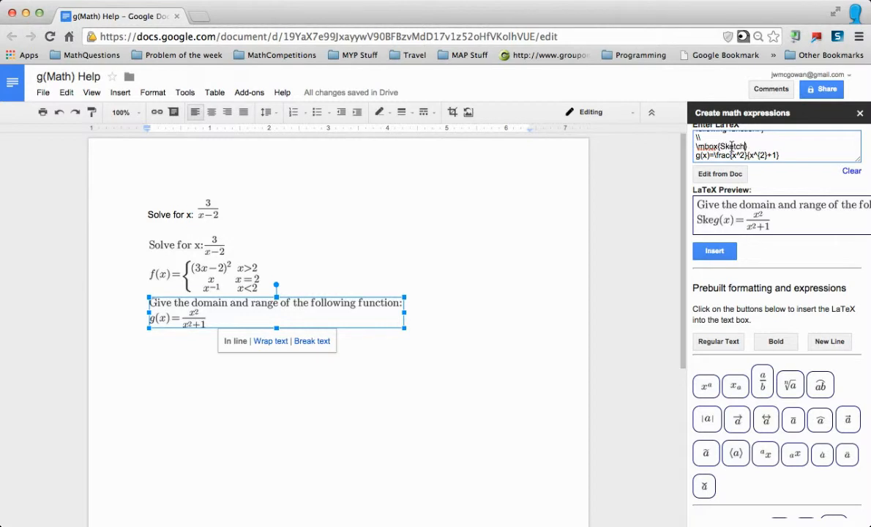
text(well)
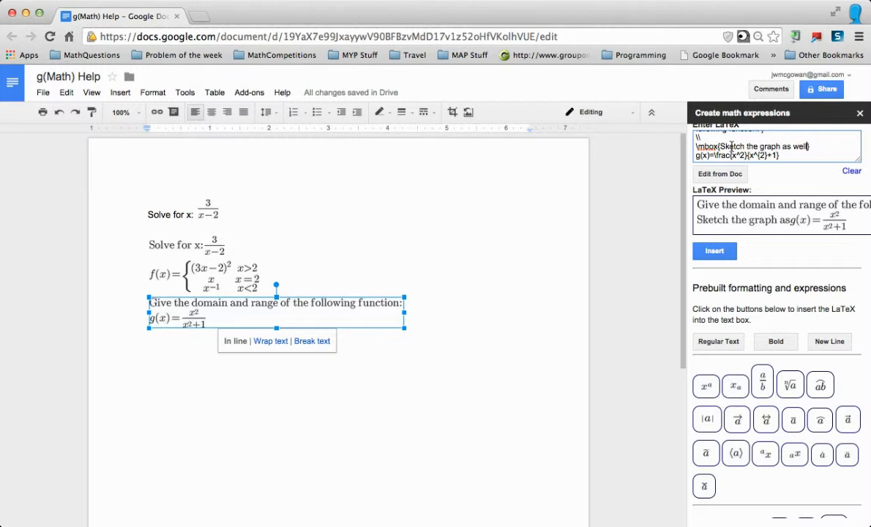
text(.)
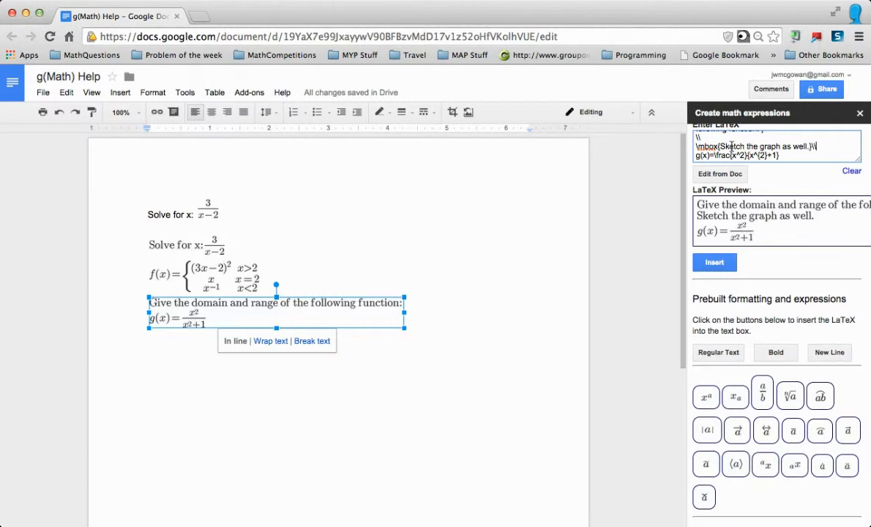
key(Return)
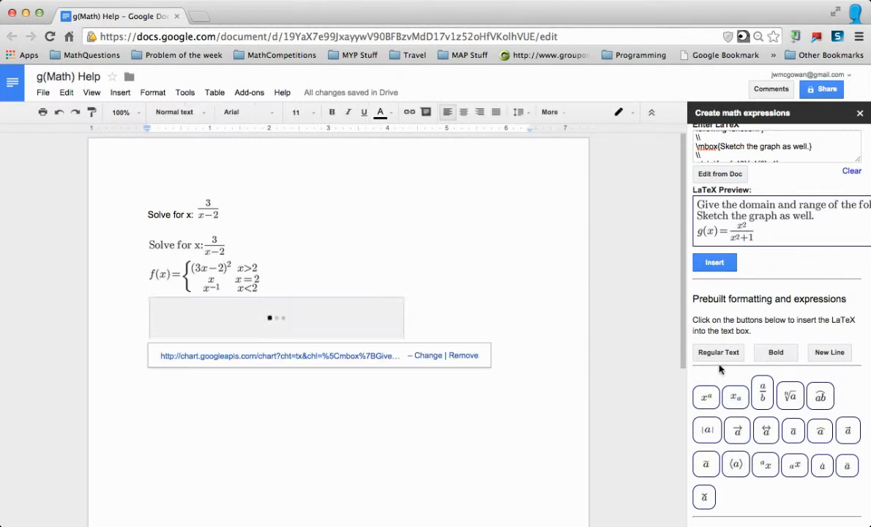
- Review the prebuilt expressions, the complete LaTeX entry and the commands offered by the g(Math) add-on
scroll(753, 403, down, 5)
scroll(753, 402, down, 3)
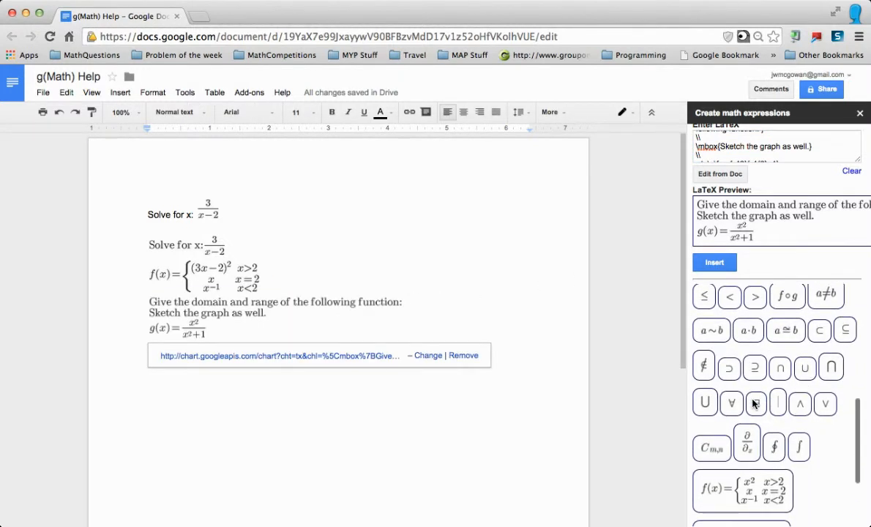
scroll(755, 404, up, 10)
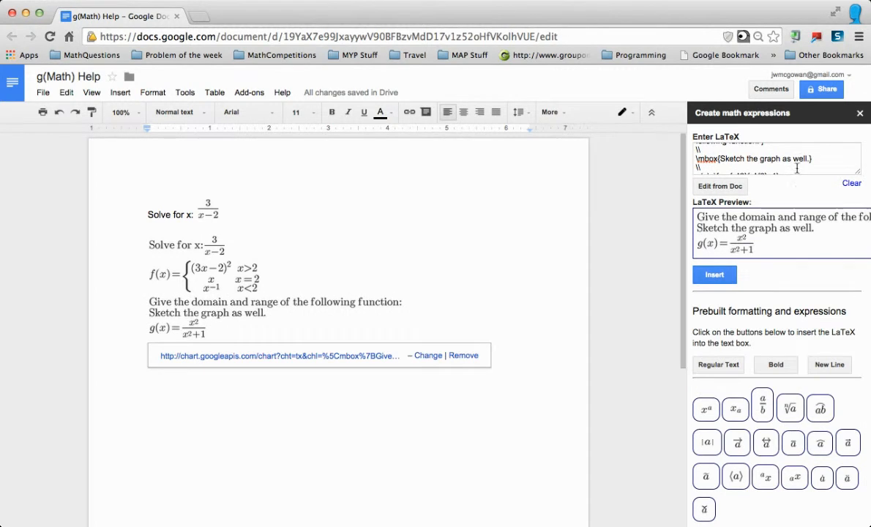
scroll(778, 161, down, 2)
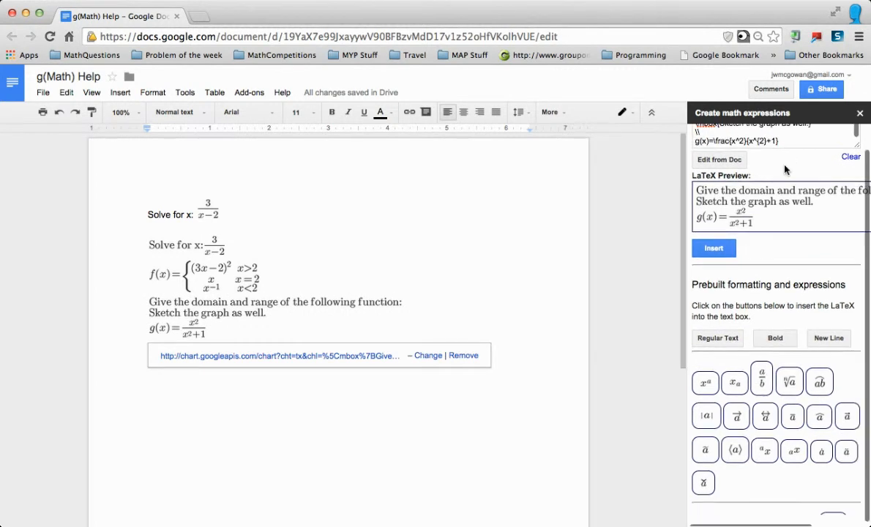
scroll(780, 163, up, 4)
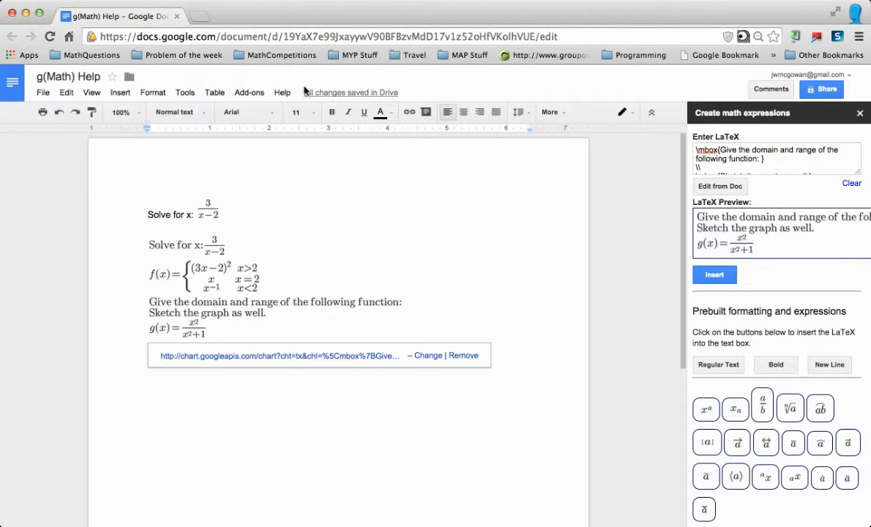
click(249, 93)
mouse_move(262, 146)
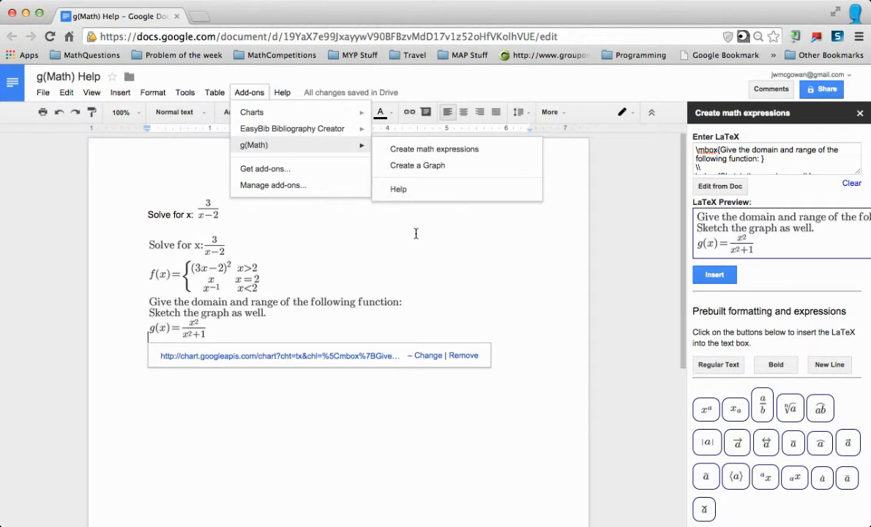
click(347, 256)
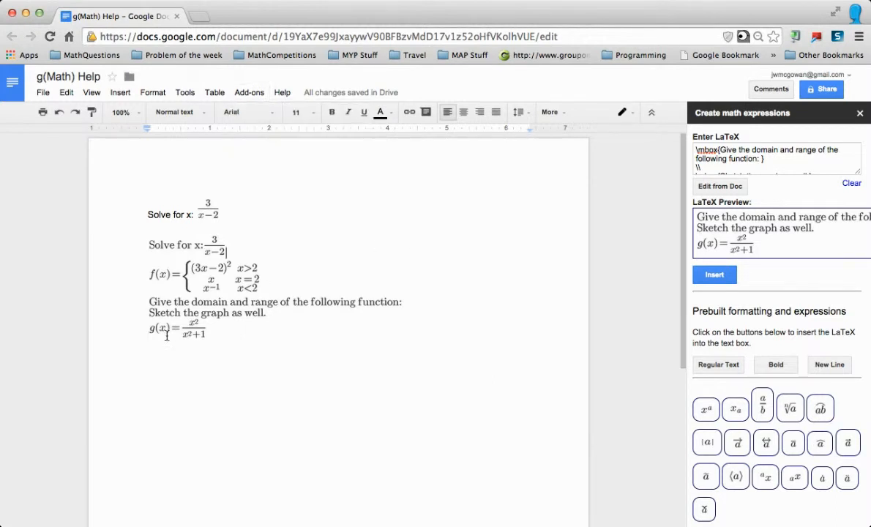
- Open g(Math)'s Create a Graph tool for the space below the g(x) expression and remove the sample functions
click(163, 365)
click(247, 93)
mouse_move(266, 150)
click(401, 164)
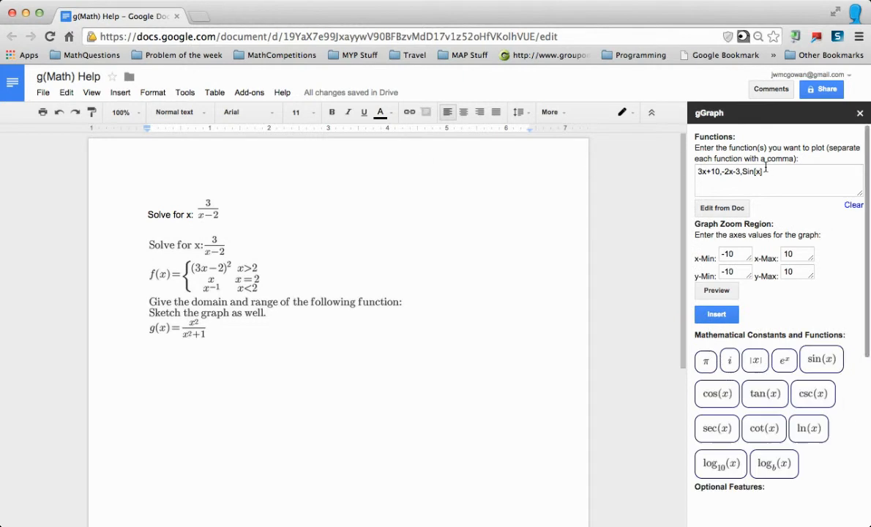
click(704, 175)
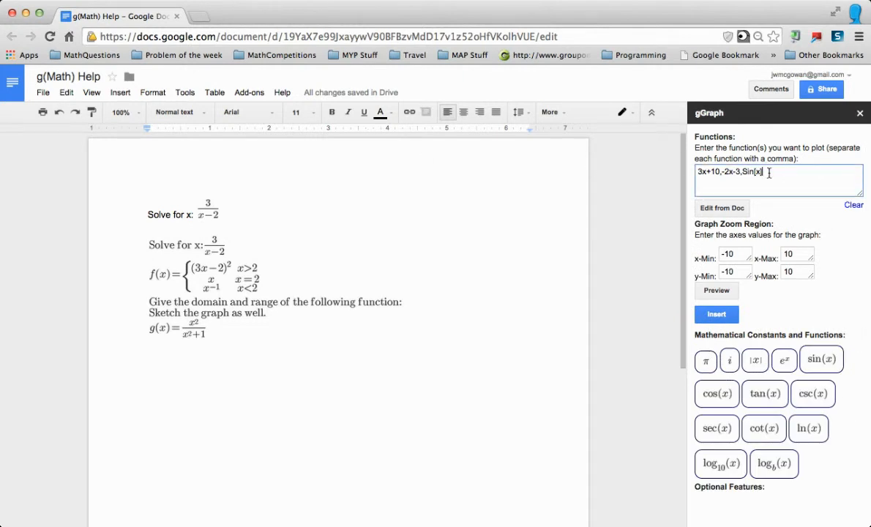
drag(761, 172, 692, 169)
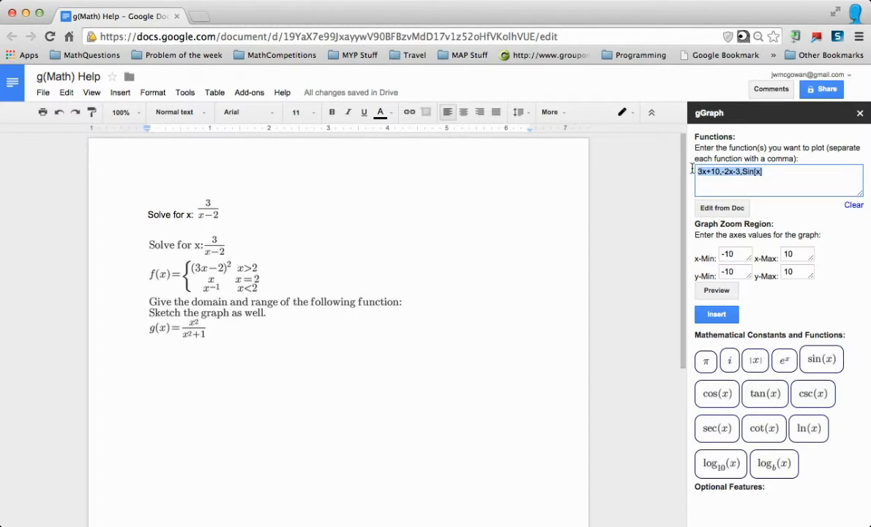
key(BackSpace)
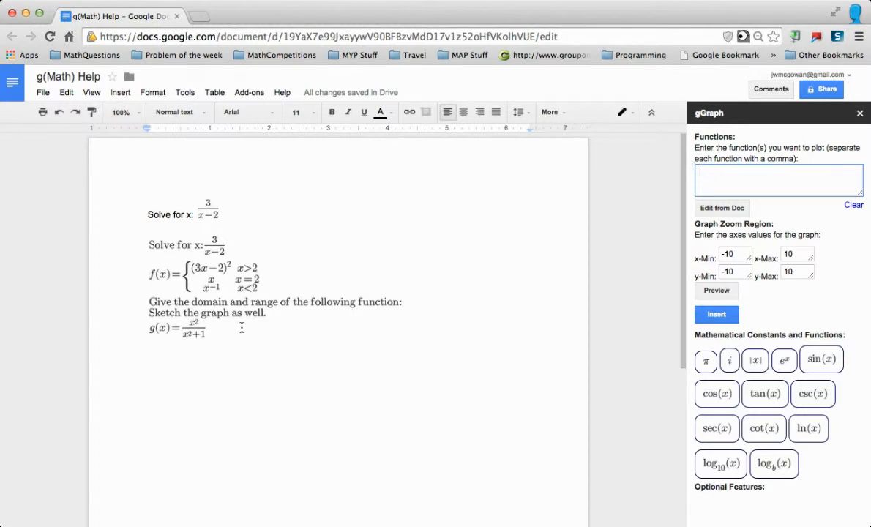
- Enter (x^2)/(x^2+1) as the function to plot and preview its graph across the whole x-axis range
click(191, 329)
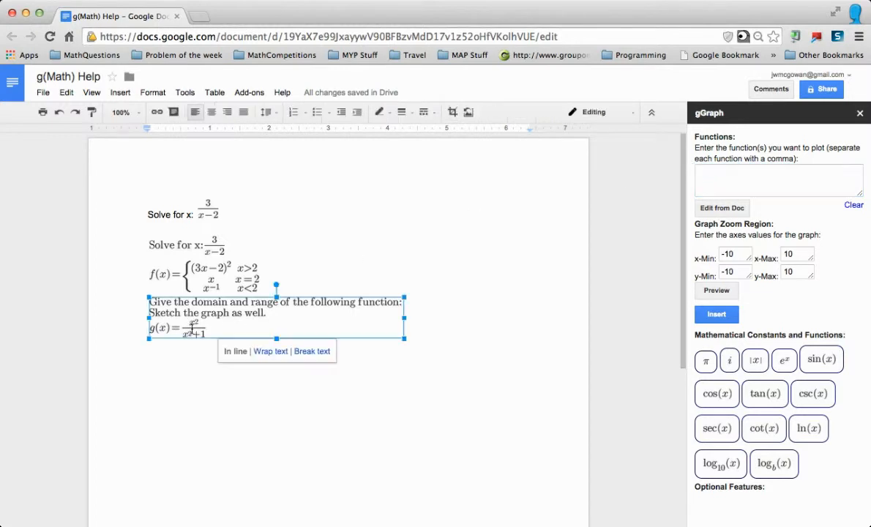
click(439, 281)
click(229, 332)
click(410, 322)
click(709, 182)
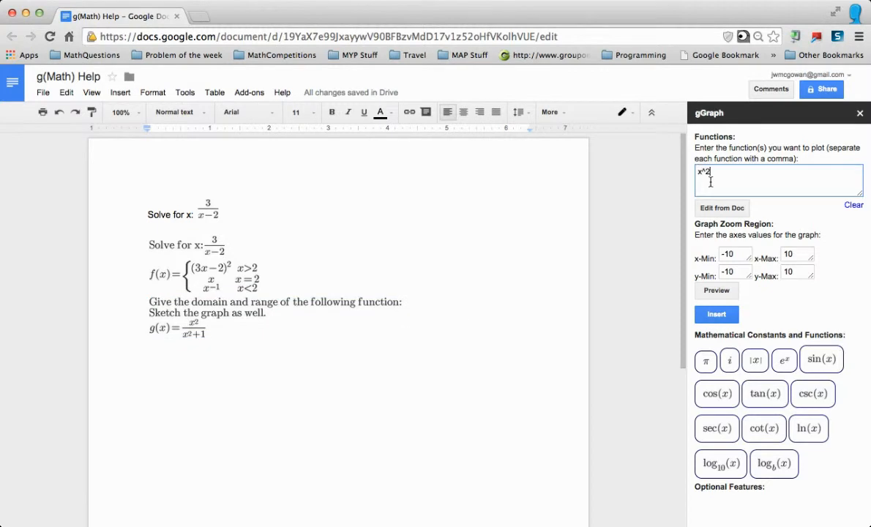
text(()
click(718, 292)
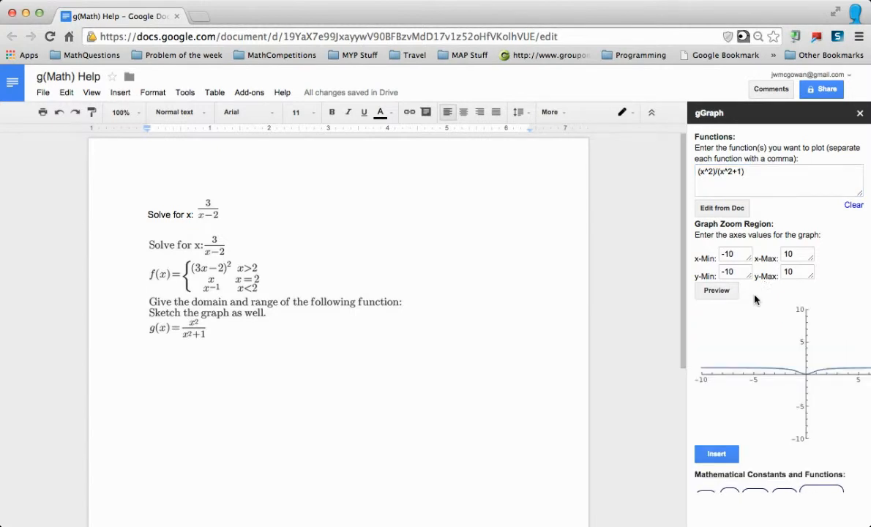
scroll(777, 329, right, 2)
scroll(777, 329, left, 2)
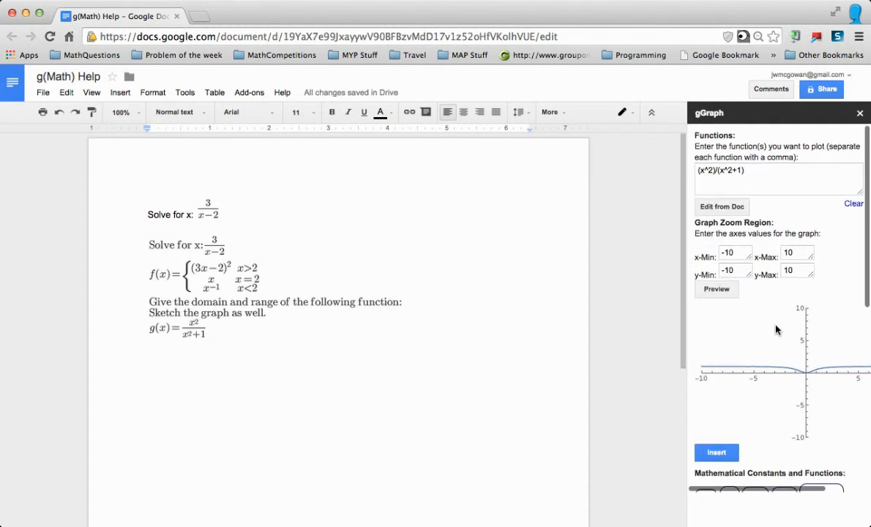
scroll(777, 329, right, 2)
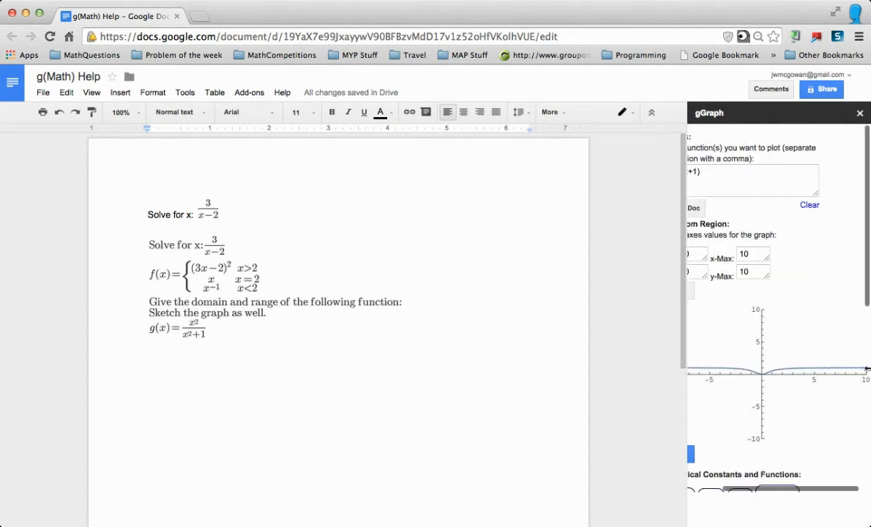
scroll(797, 368, left, 2)
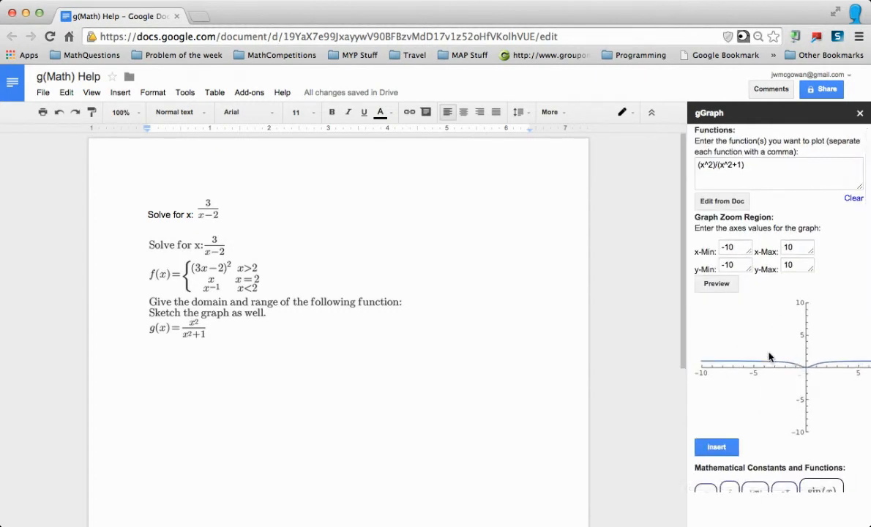
- Insert the previewed graph of (x^2)/(x^2+1) into the document below the g(x) expression
click(370, 354)
click(710, 447)
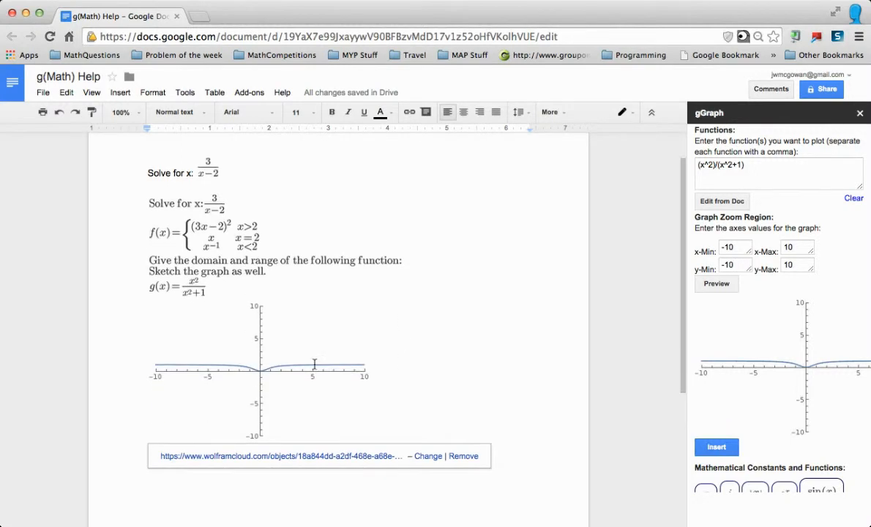
- Set both the x-axis and y-axis minimum to 0 and preview the graph again
click(738, 246)
scroll(738, 248, right, 1)
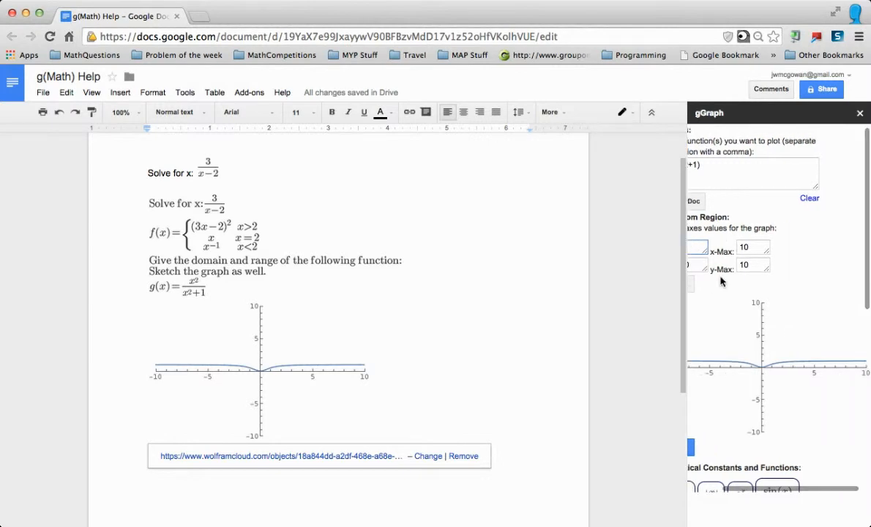
scroll(740, 250, left, 1)
triple_click(737, 262)
key(BackSpace)
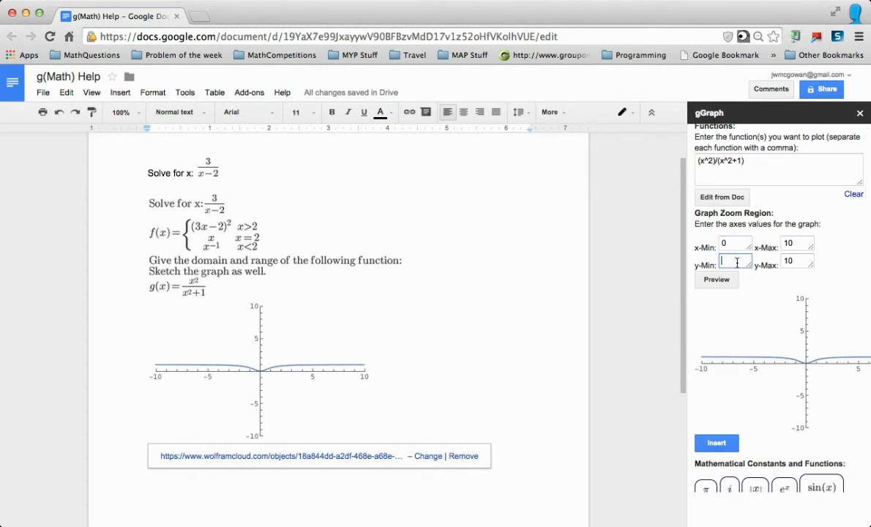
click(715, 281)
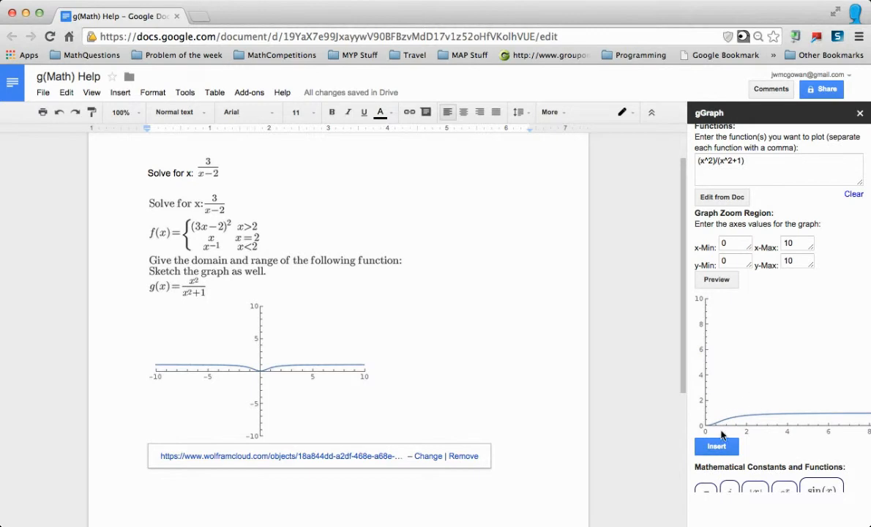
- Try to insert the first-quadrant graph over the selected graph image in the document
click(717, 445)
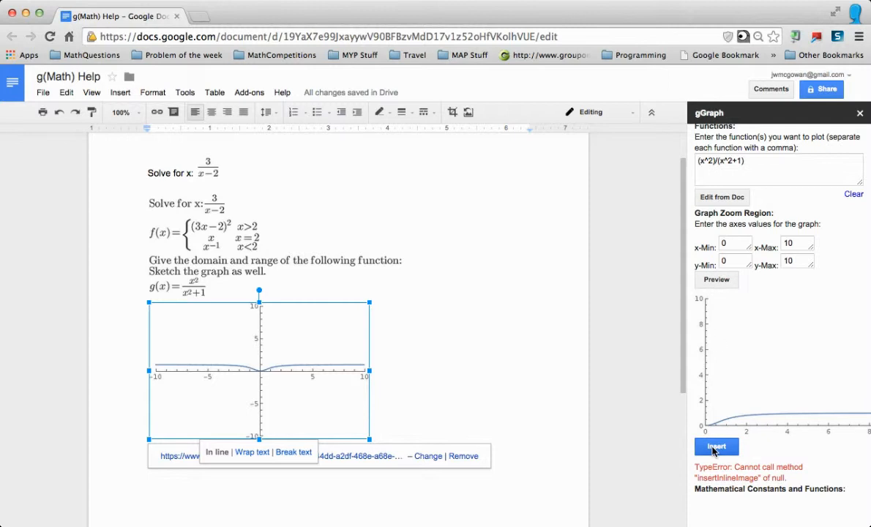
click(445, 366)
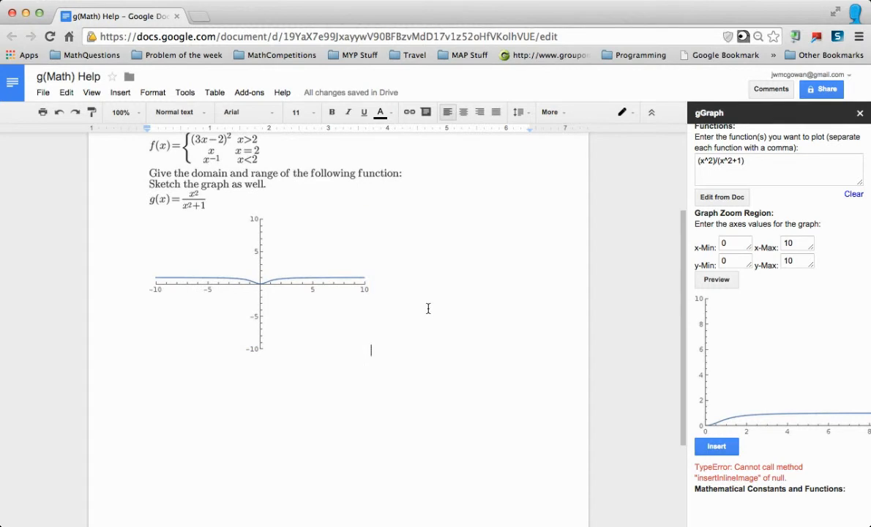
scroll(427, 305, up, 2)
click(286, 344)
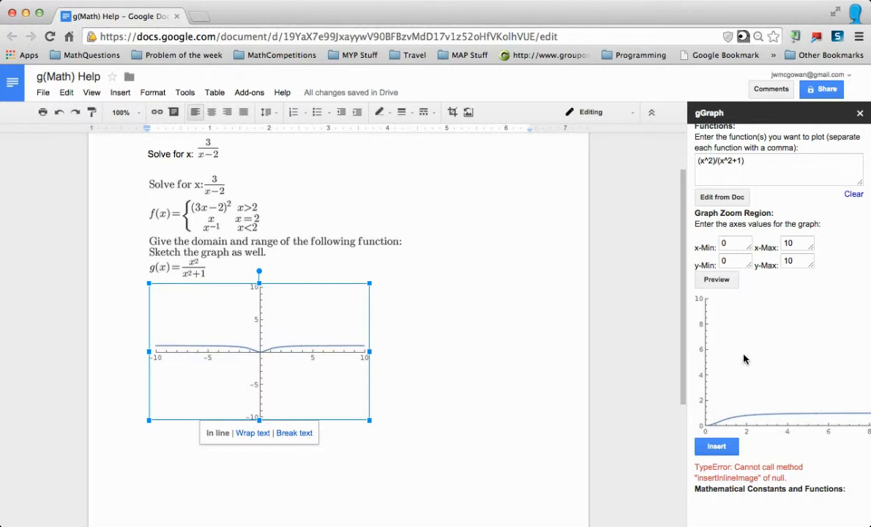
click(700, 180)
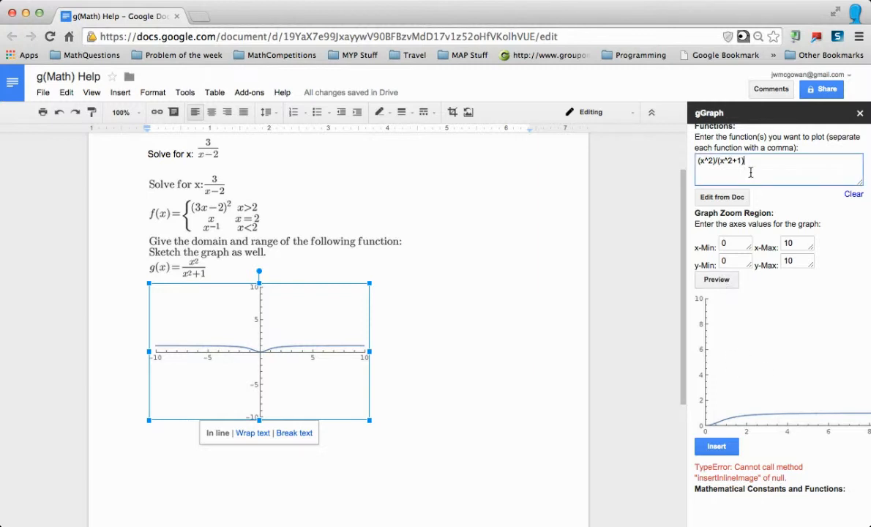
click(506, 380)
click(302, 297)
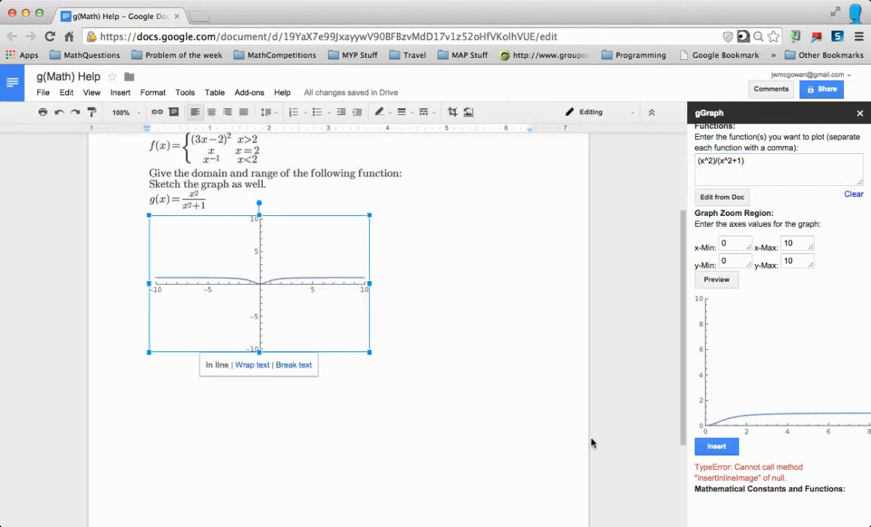
click(716, 451)
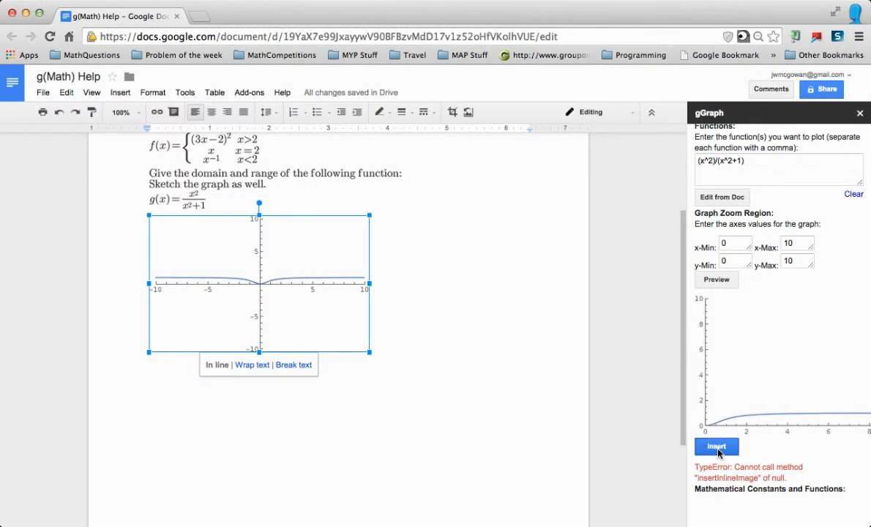
scroll(753, 458, up, 1)
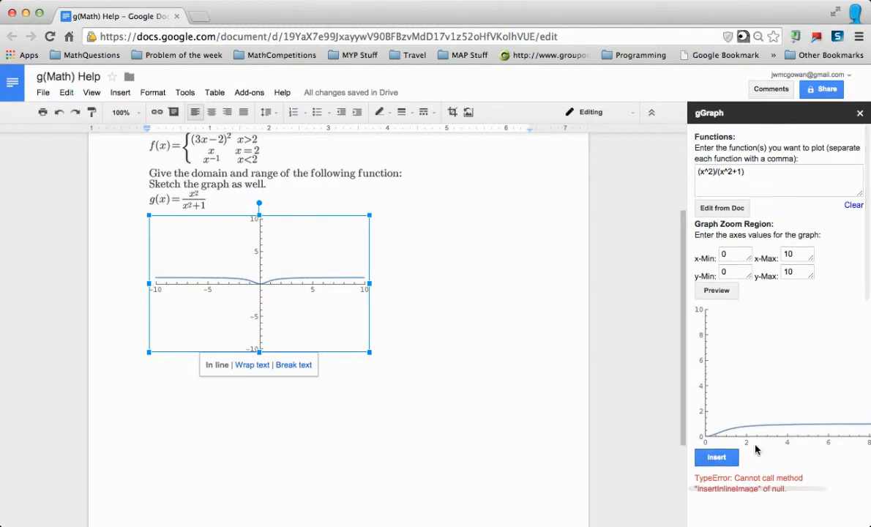
click(752, 171)
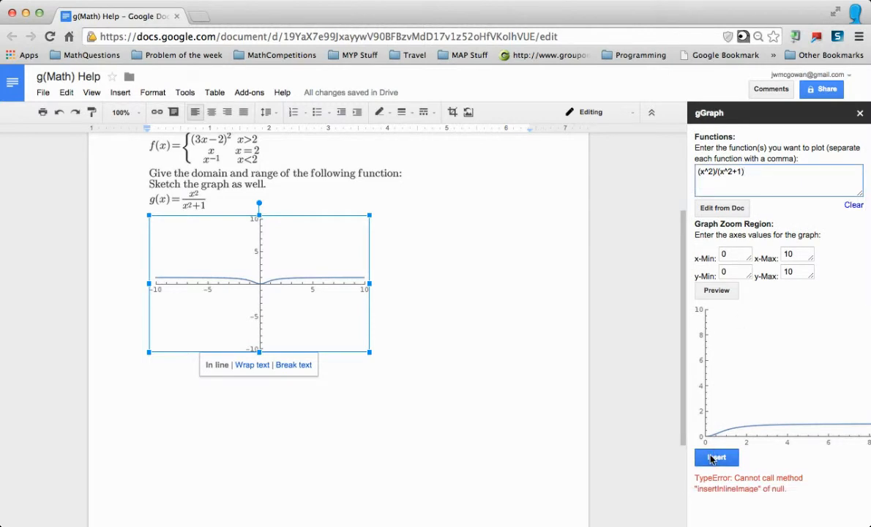
- Insert the first-quadrant graph after the existing graph image and delete the original graph covering negative values
click(524, 321)
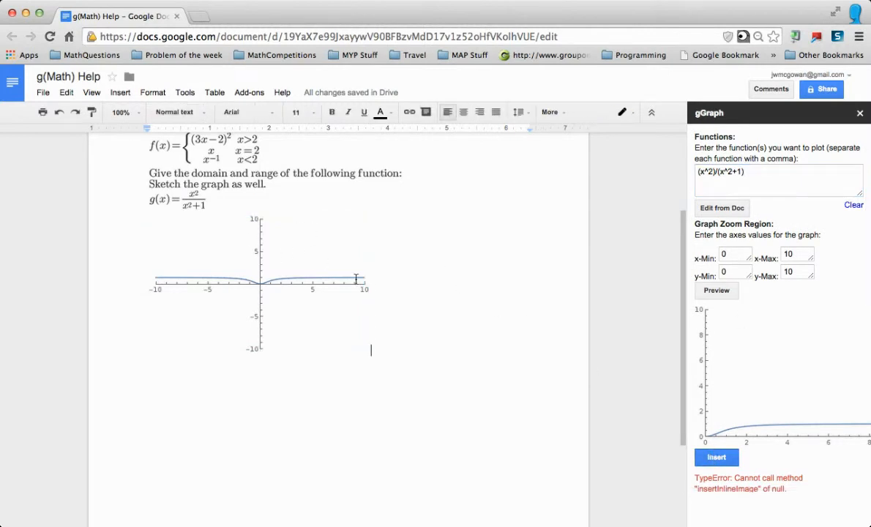
scroll(384, 289, up, 1)
scroll(384, 289, up, 1)
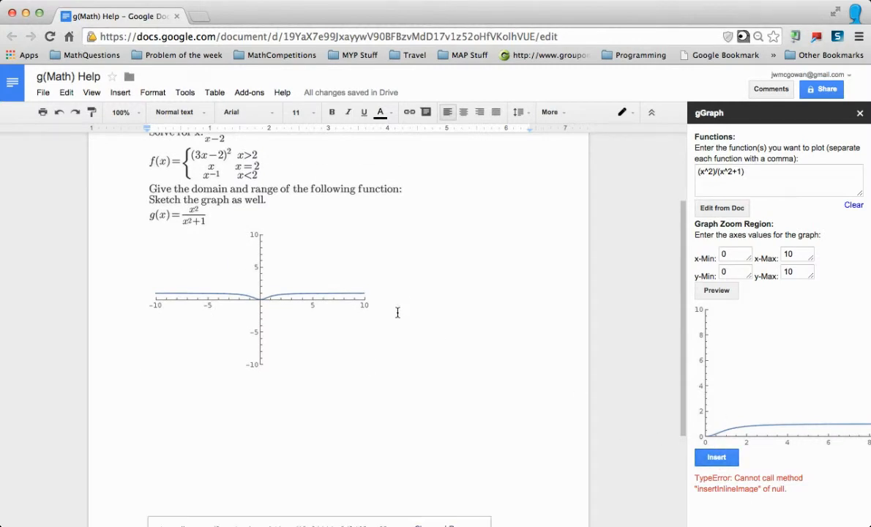
click(306, 305)
key(Delete)
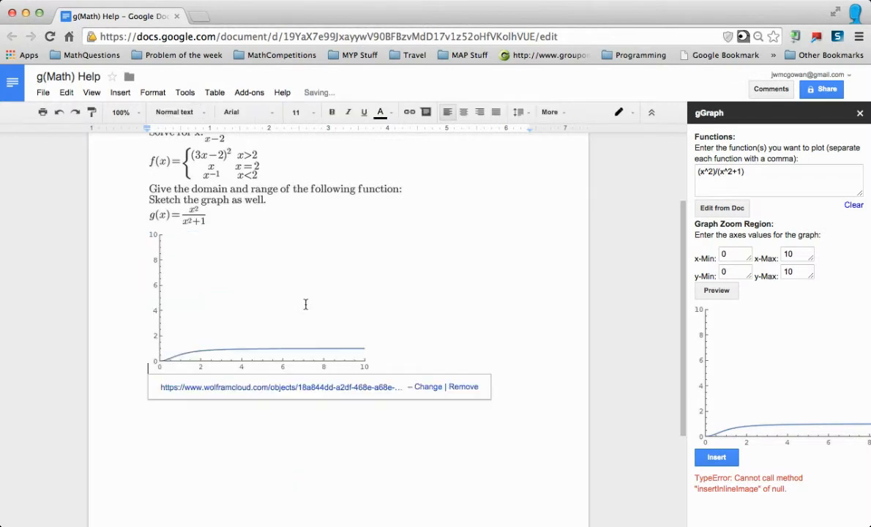
double_click(427, 288)
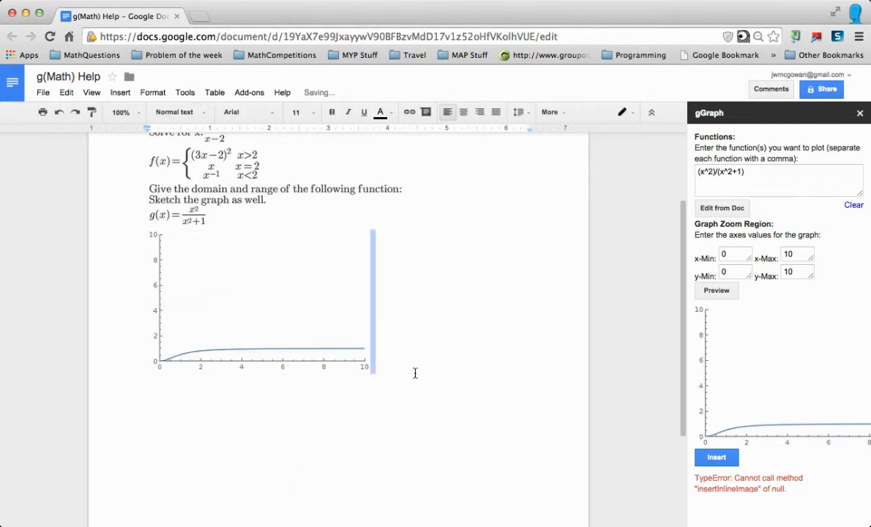
click(411, 372)
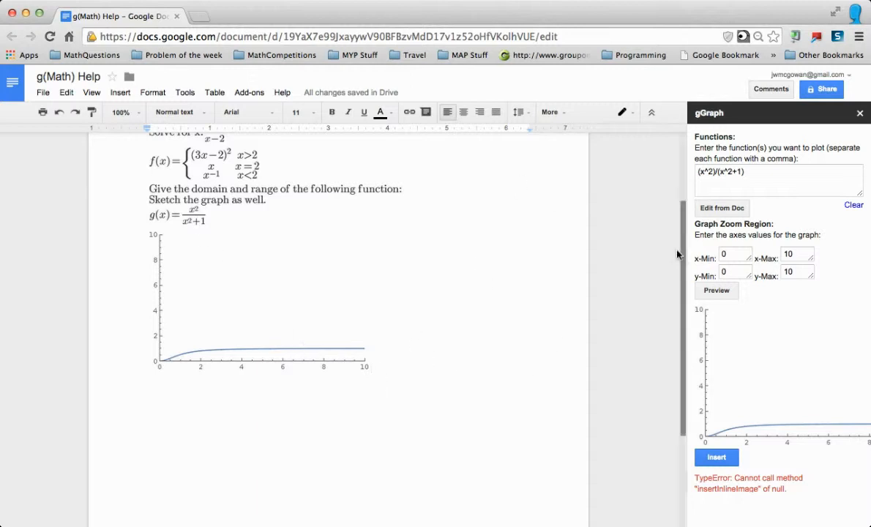
- Start a new line below the graph and replace the function to plot with the prebuilt Sin[x]
click(853, 205)
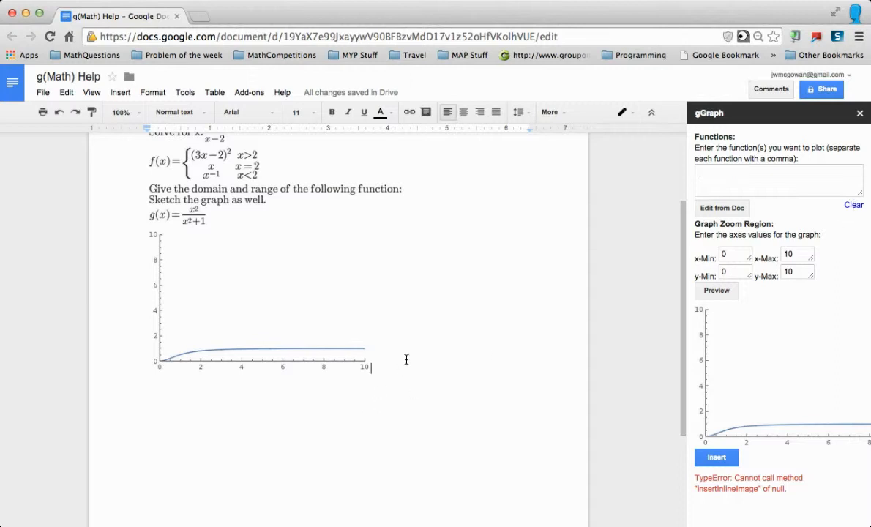
key(Return)
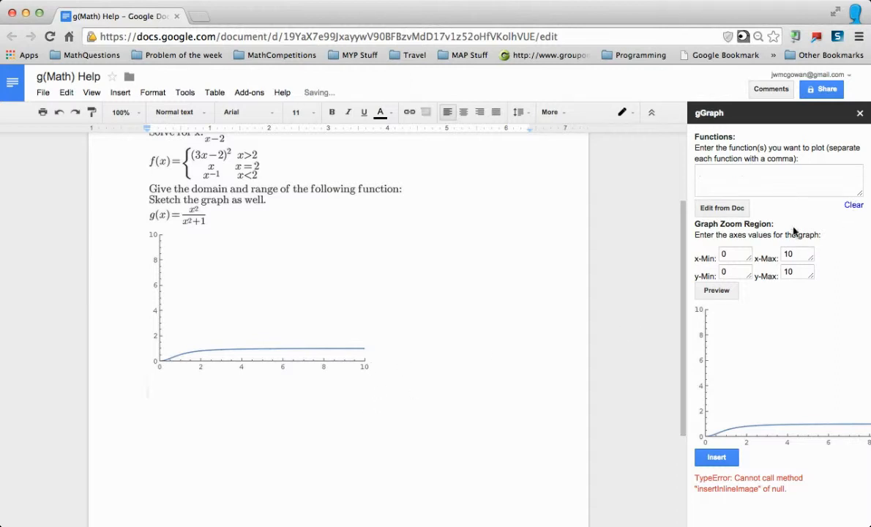
scroll(749, 343, down, 2)
scroll(749, 343, down, 8)
scroll(755, 327, up, 2)
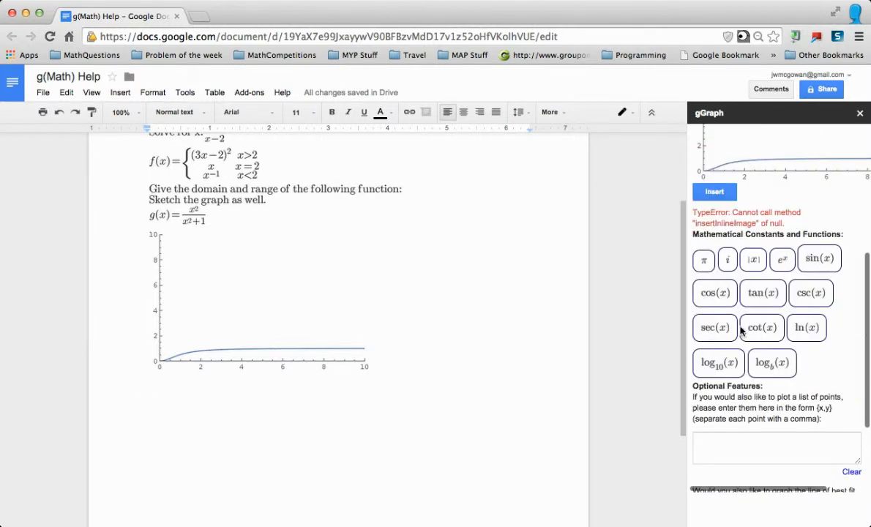
click(817, 259)
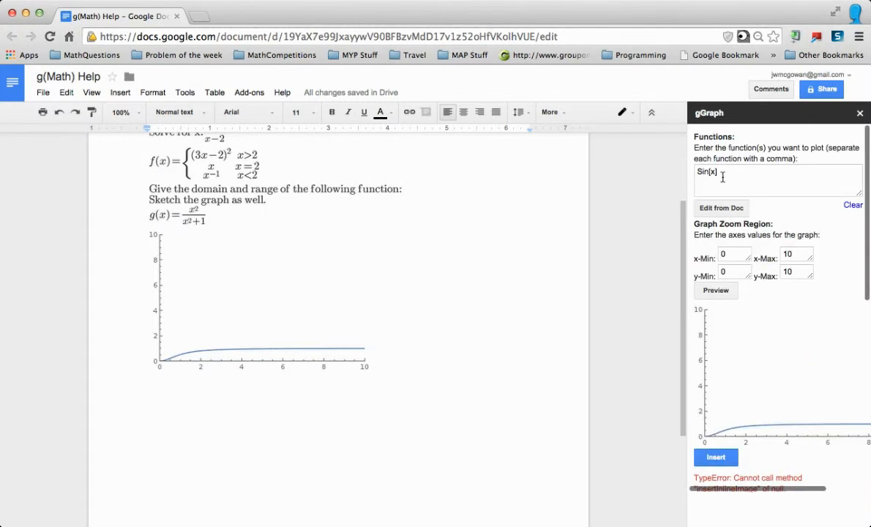
click(719, 173)
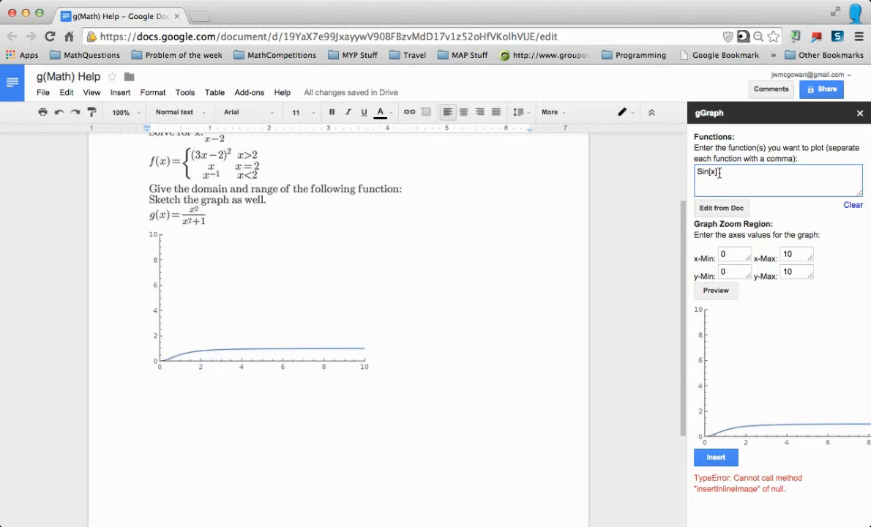
- Add Sin[x]+2 as a second, comma-separated function and preview both curves
scroll(713, 293, down, 4)
click(809, 389)
click(745, 171)
text(+2)
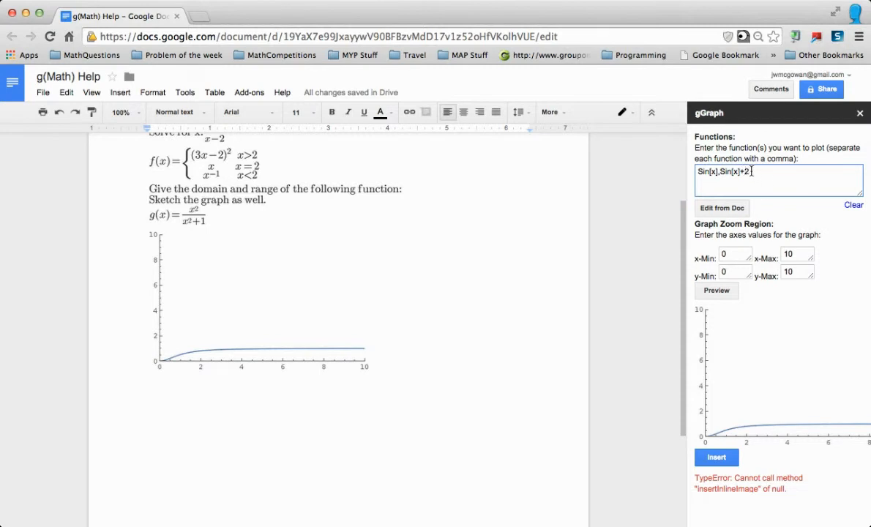
click(712, 293)
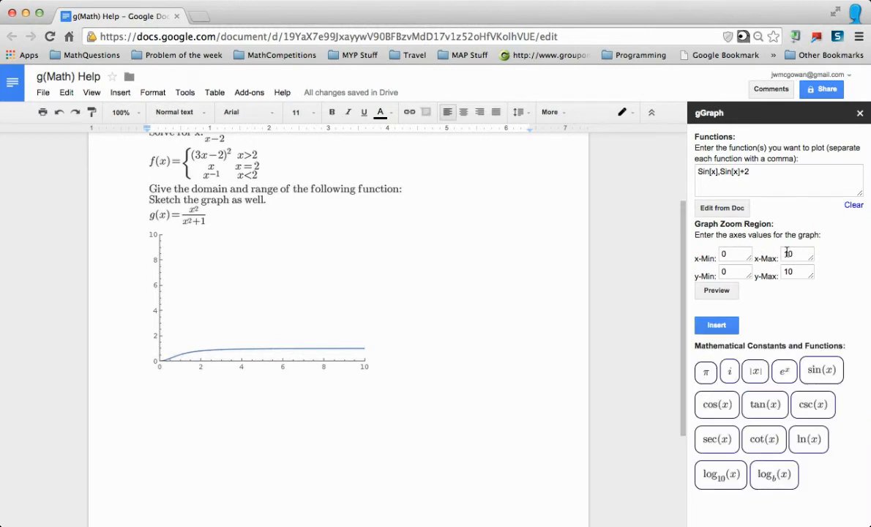
scroll(754, 337, right, 1)
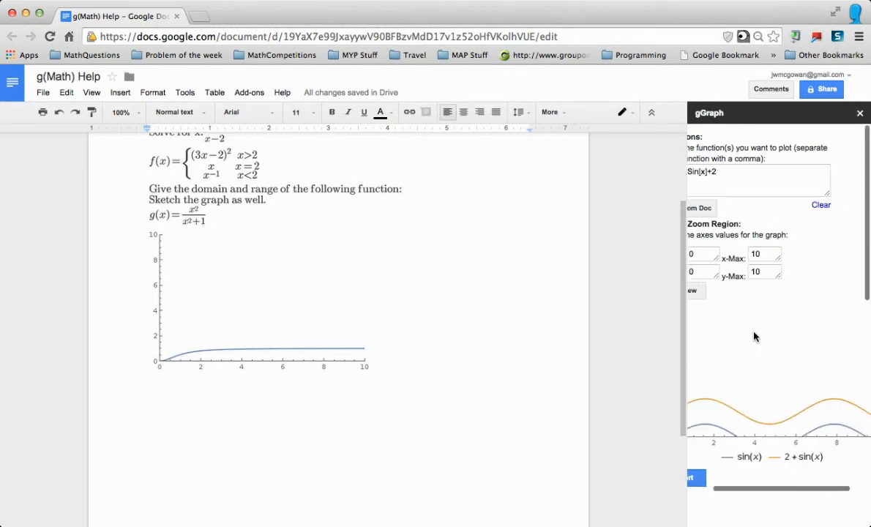
scroll(754, 336, left, 1)
- Set the x-axis and y-axis minimums to -10 and preview the two sine functions
scroll(754, 337, down, 1)
click(735, 245)
key(BackSpace)
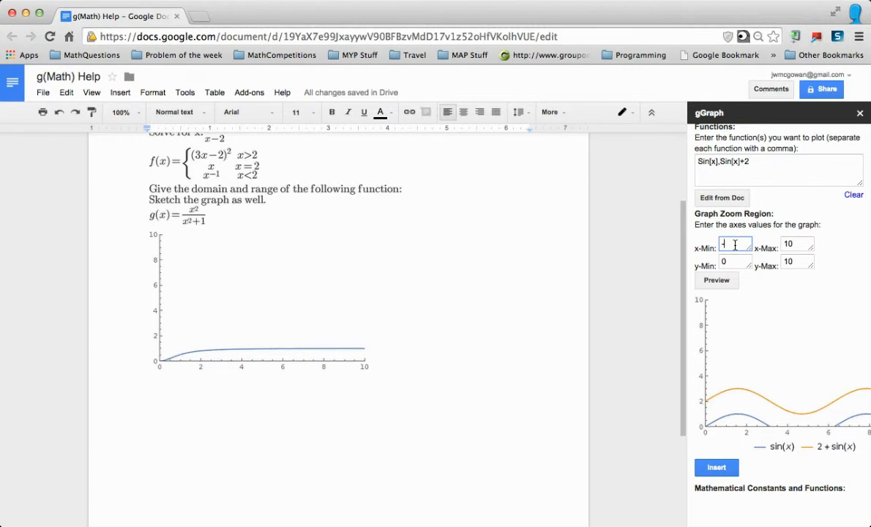
text(-10)
click(738, 258)
text(-10)
click(722, 285)
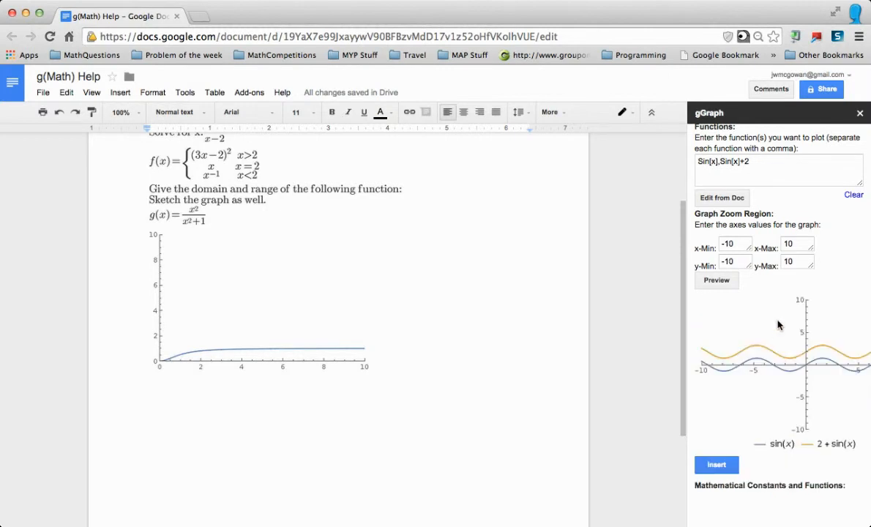
- Look over the legend and optional plotting features, and insert the graph of both sine functions below the first graph
scroll(759, 405, down, 1)
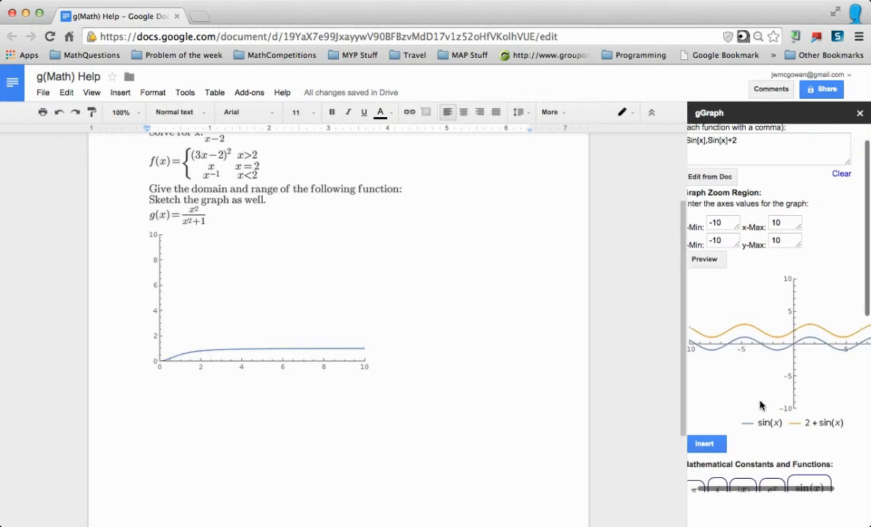
scroll(760, 405, right, 1)
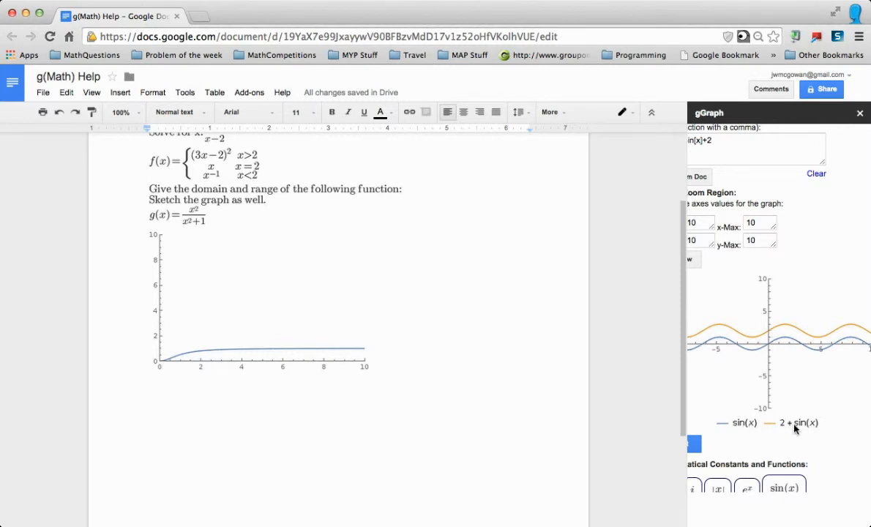
scroll(776, 381, left, 1)
scroll(775, 380, down, 10)
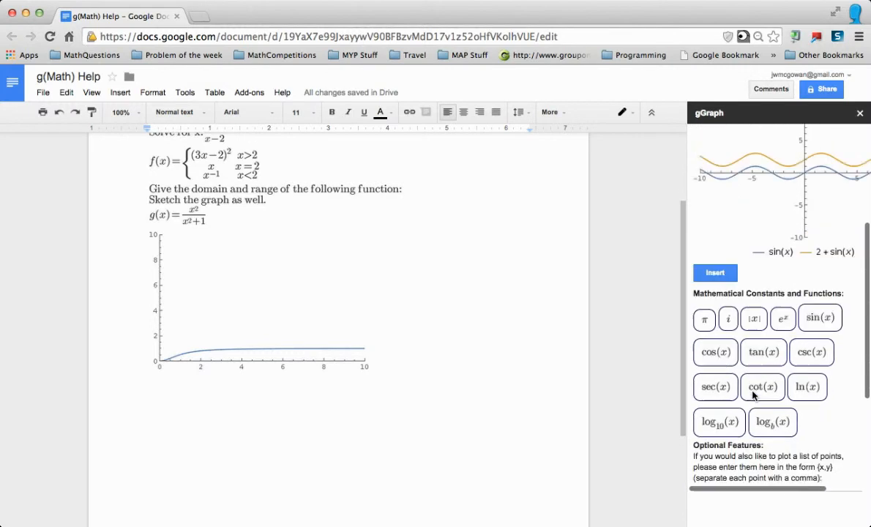
scroll(754, 395, left, 1)
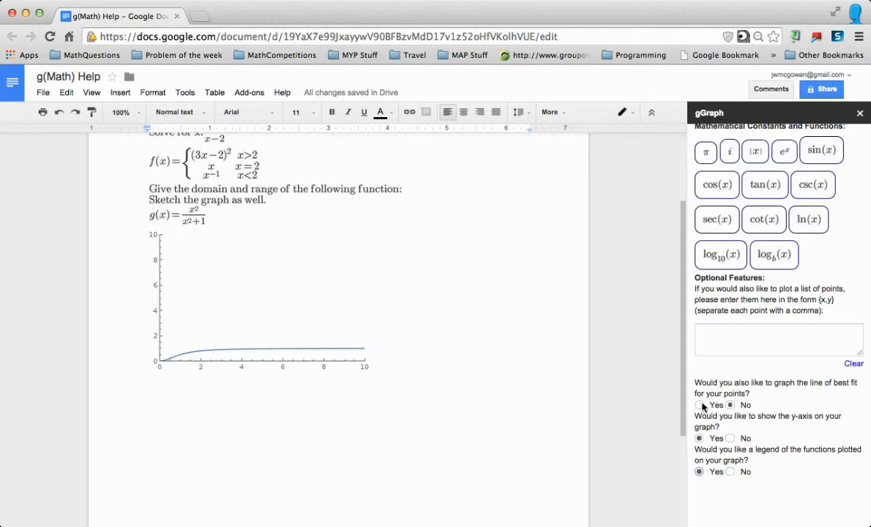
click(742, 335)
scroll(741, 335, up, 5)
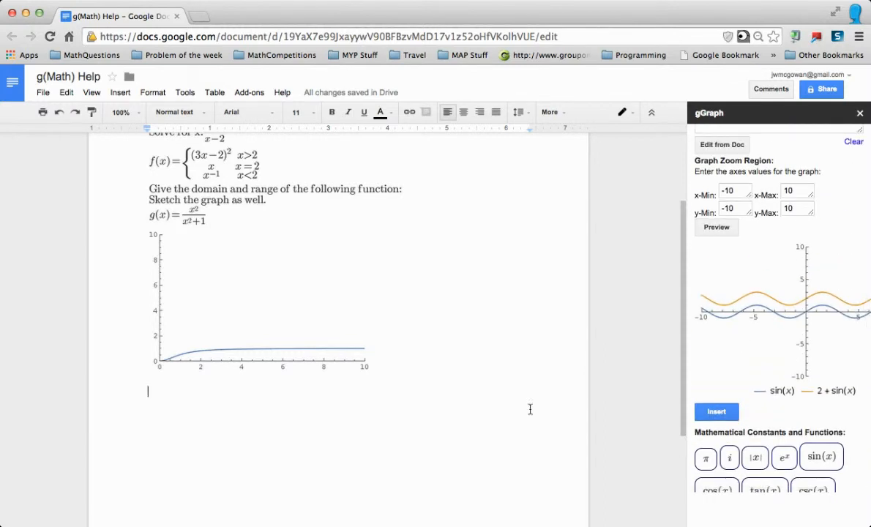
click(717, 412)
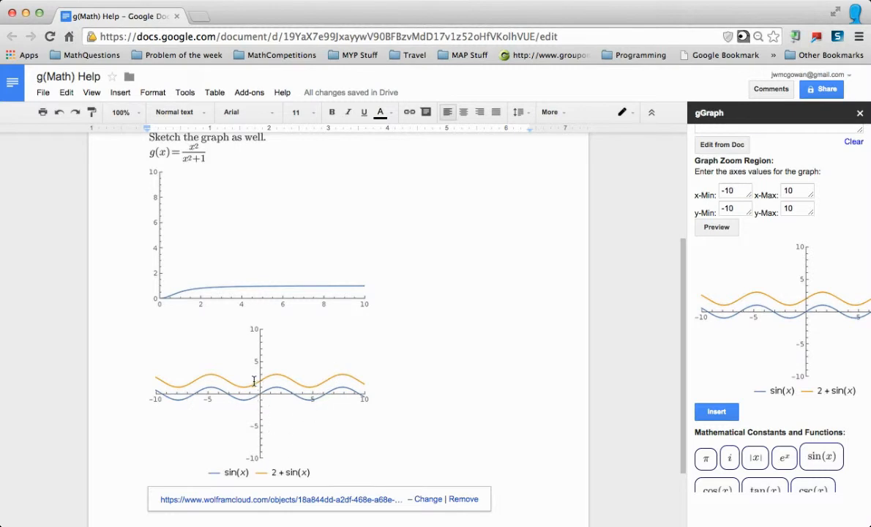
- Change the second function to Sin[x]+4 and preview both curves
scroll(725, 238, up, 2)
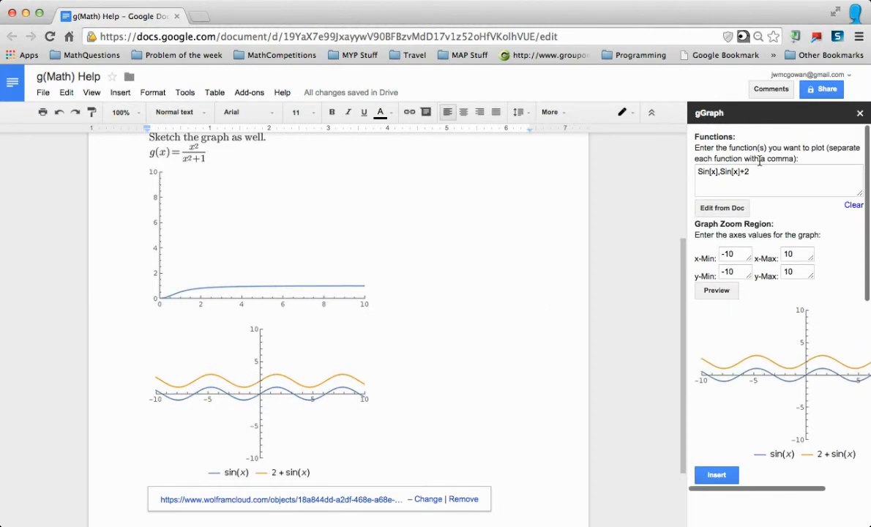
text(4)
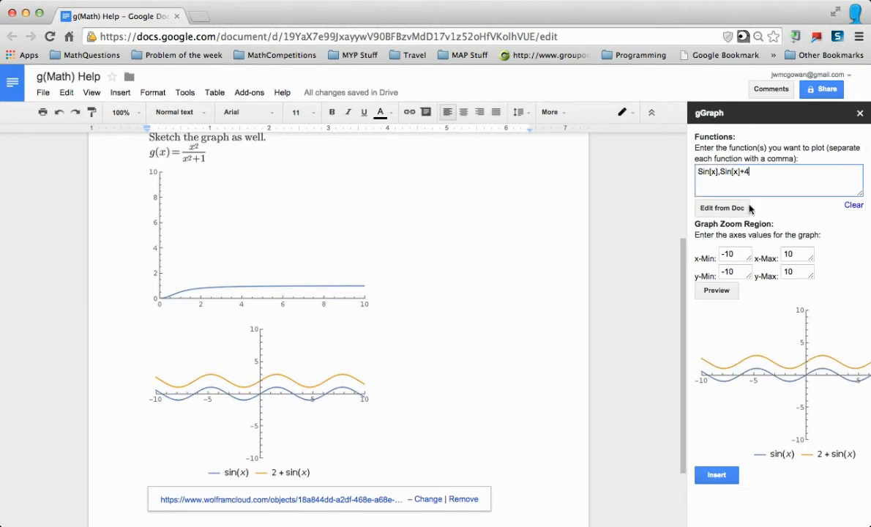
click(717, 291)
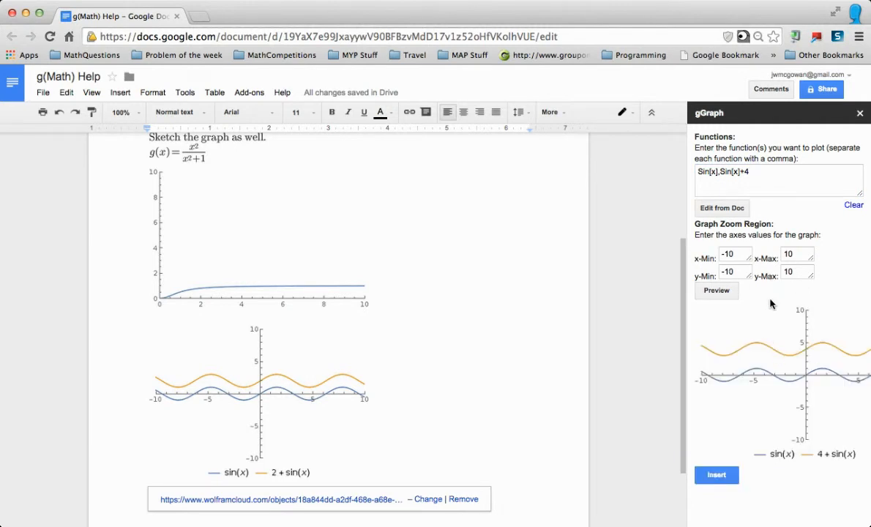
- Change the second function to Sin[4x], without a vertical shift, and preview it together with Sin[x]
click(751, 173)
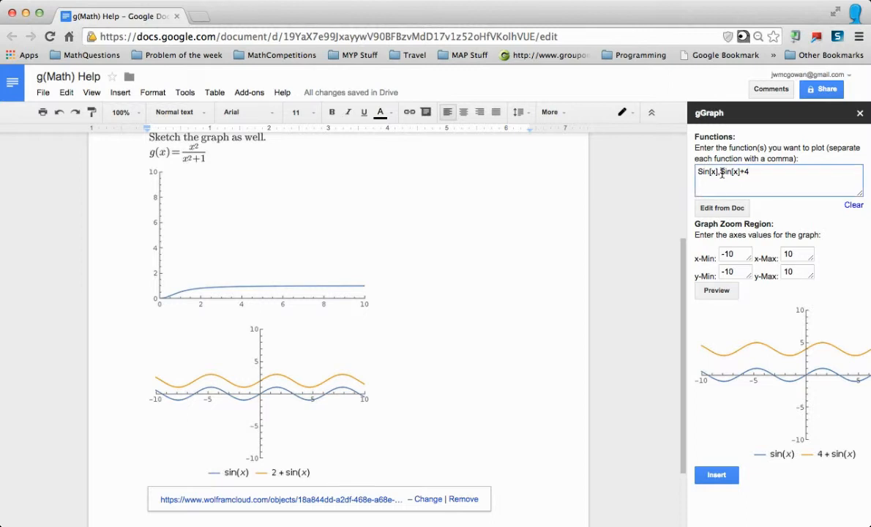
click(733, 172)
text(4)
click(768, 173)
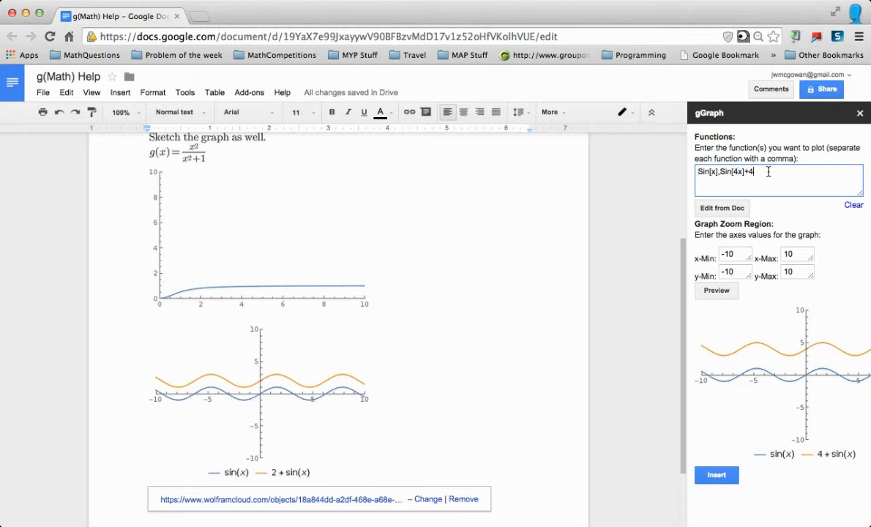
click(713, 291)
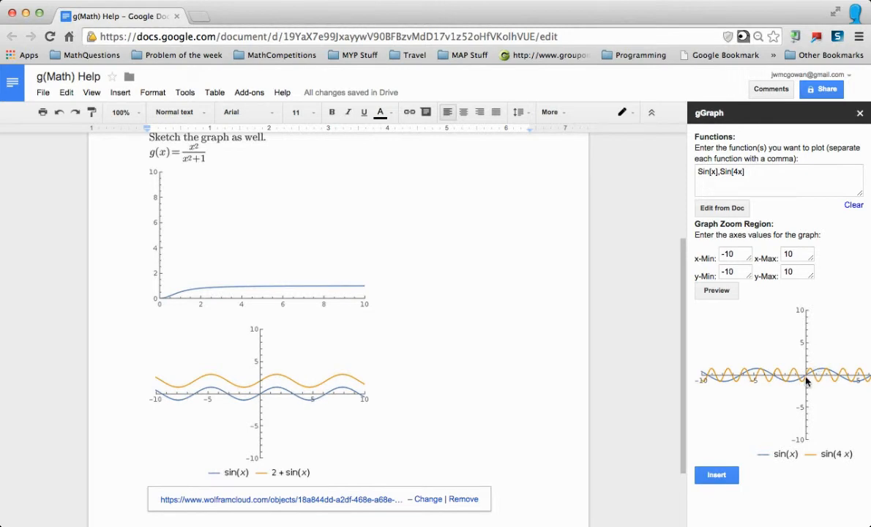
- Set both axes to range from -2Pi to 2Pi and preview the two sine functions
triple_click(739, 254)
text(-2Pi)
key(Tab)
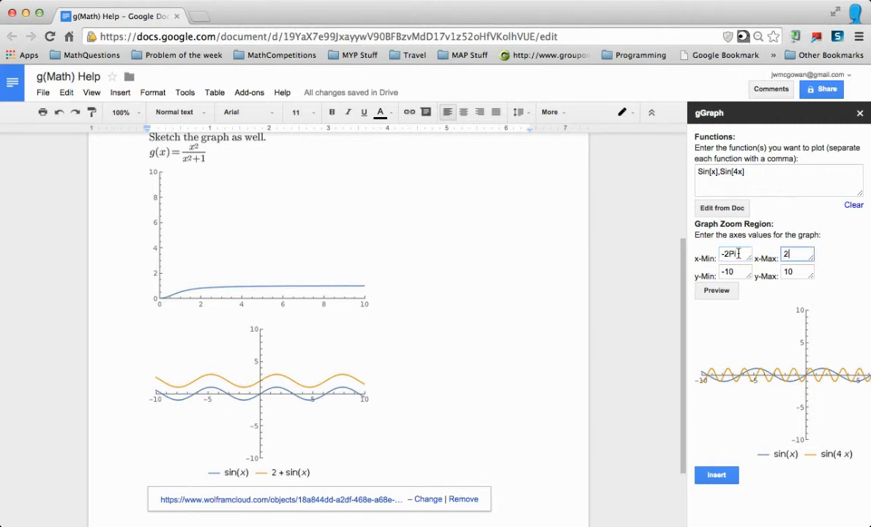
key(Tab)
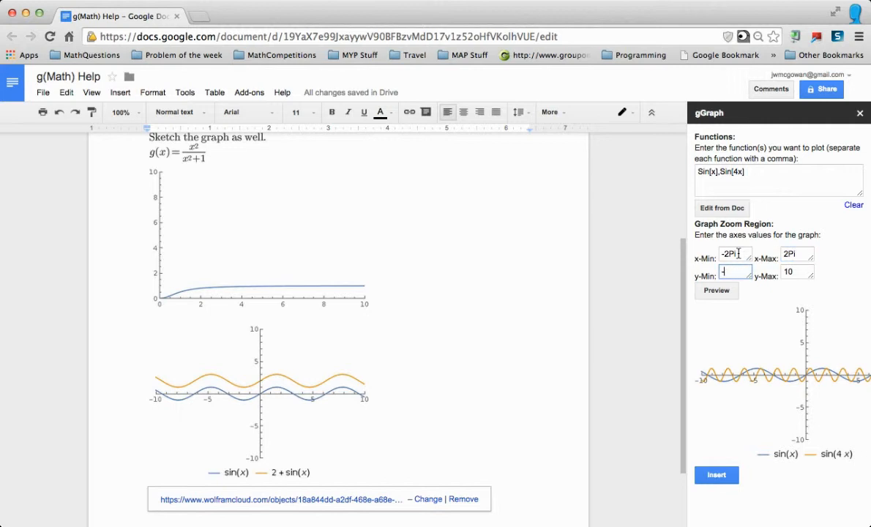
key(Tab)
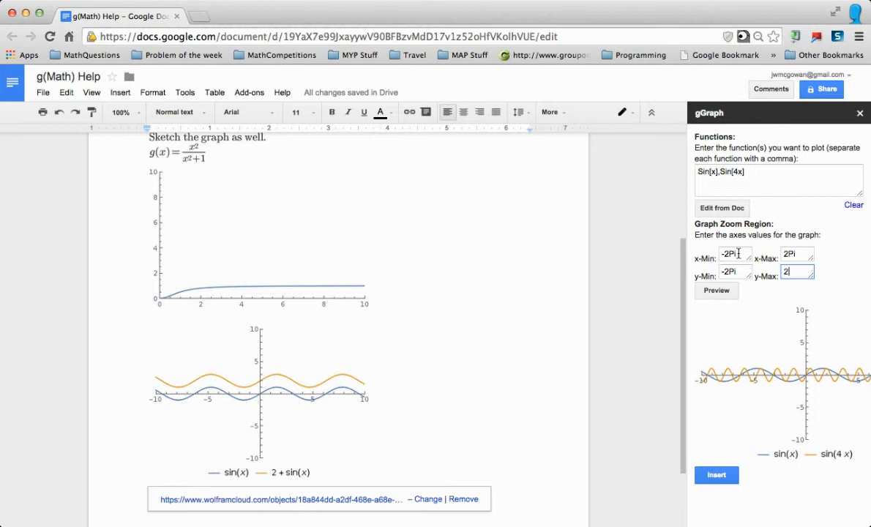
click(707, 294)
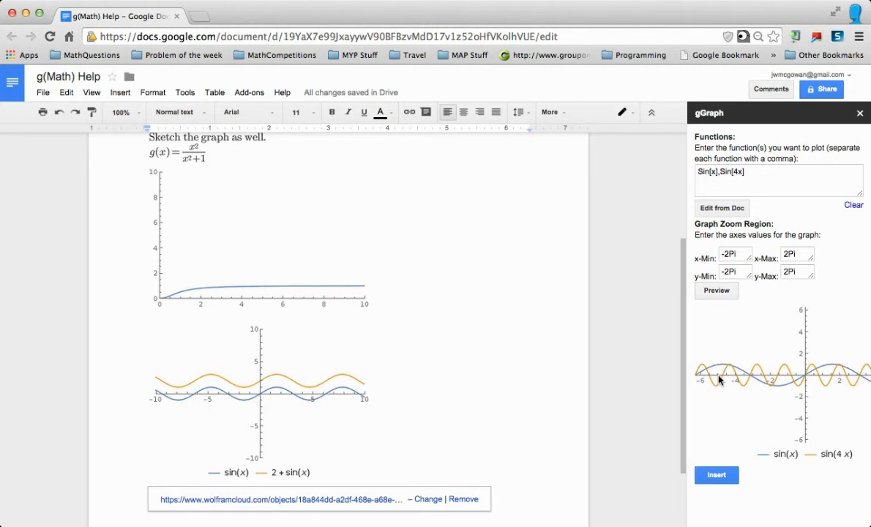
- Check the full width of the preview and insert the graph of Sin[x] and Sin[4x] below the previous graph
scroll(732, 377, right, 3)
scroll(778, 386, left, 3)
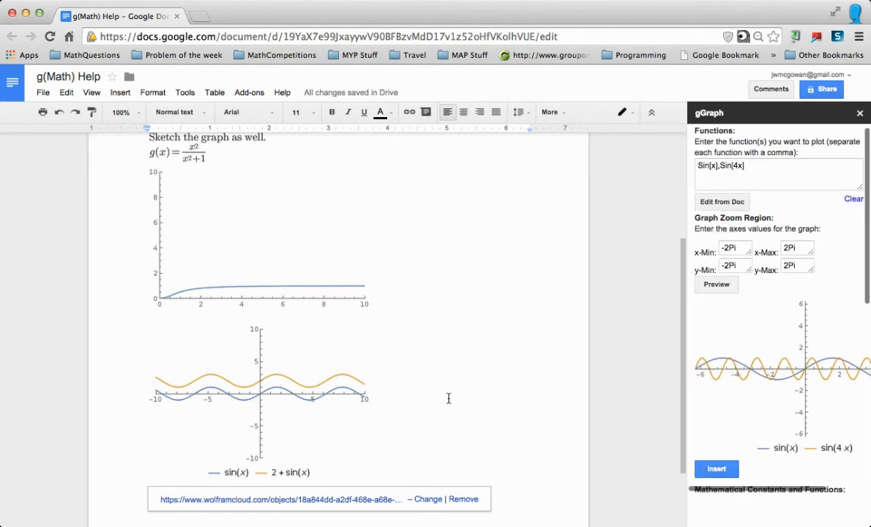
scroll(444, 404, down, 2)
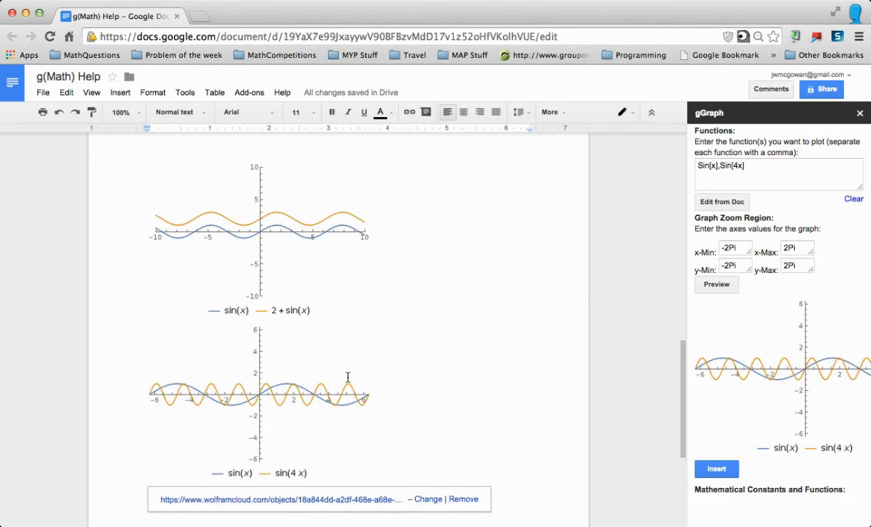
scroll(428, 395, down, 1)
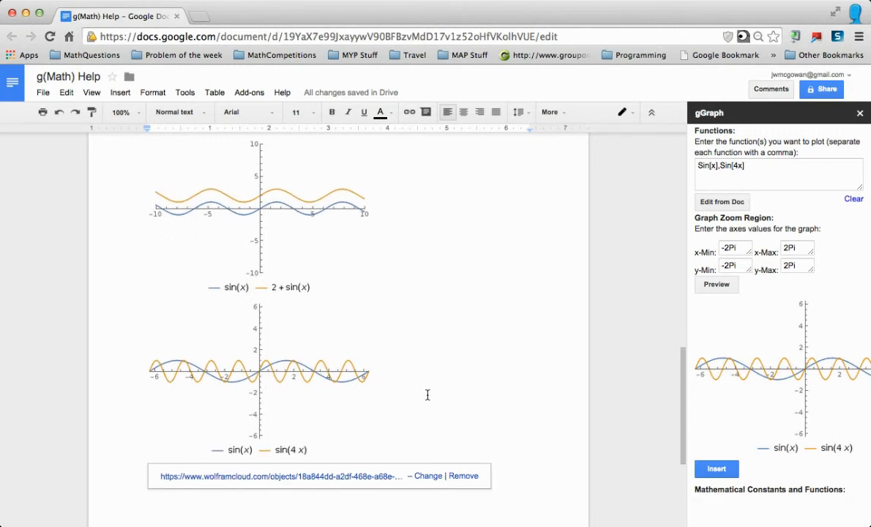
scroll(427, 395, down, 5)
scroll(430, 319, up, 1)
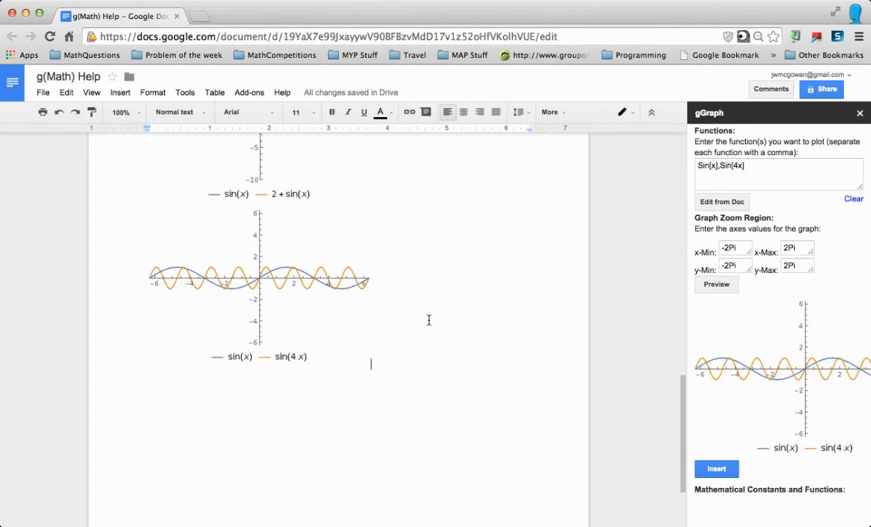
scroll(518, 262, up, 5)
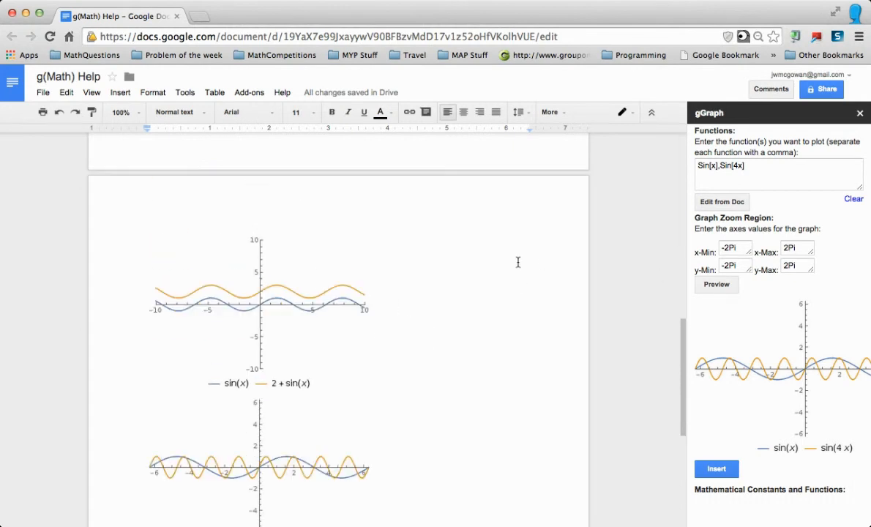
- Load the document's Sin[x] and Sin[x]+2 graph for editing and open the optional list of points for entry
click(301, 268)
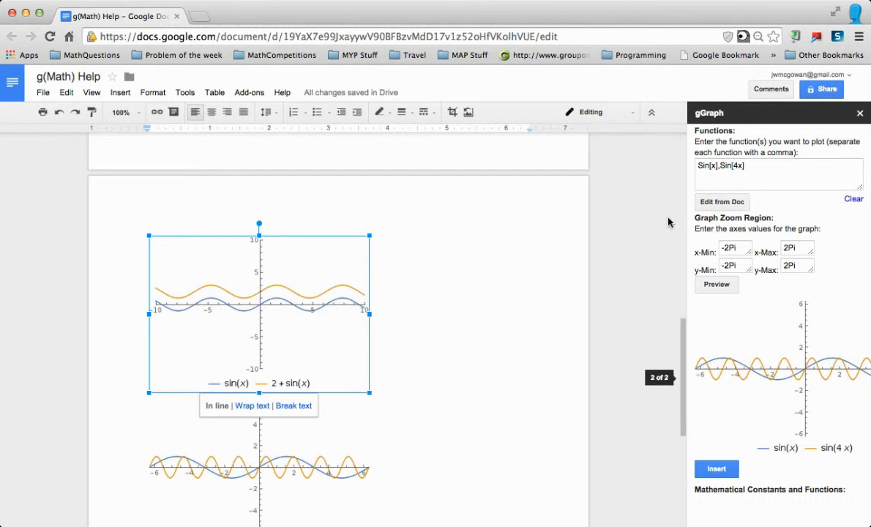
click(718, 205)
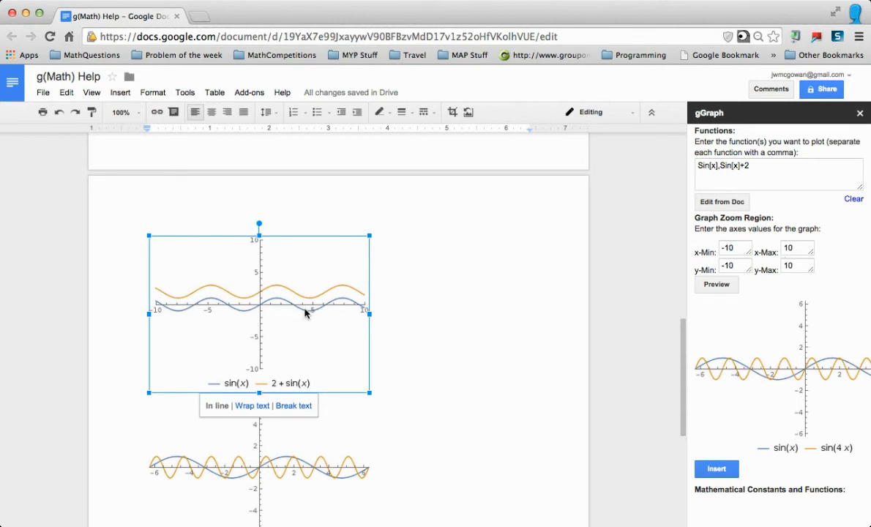
scroll(782, 311, down, 5)
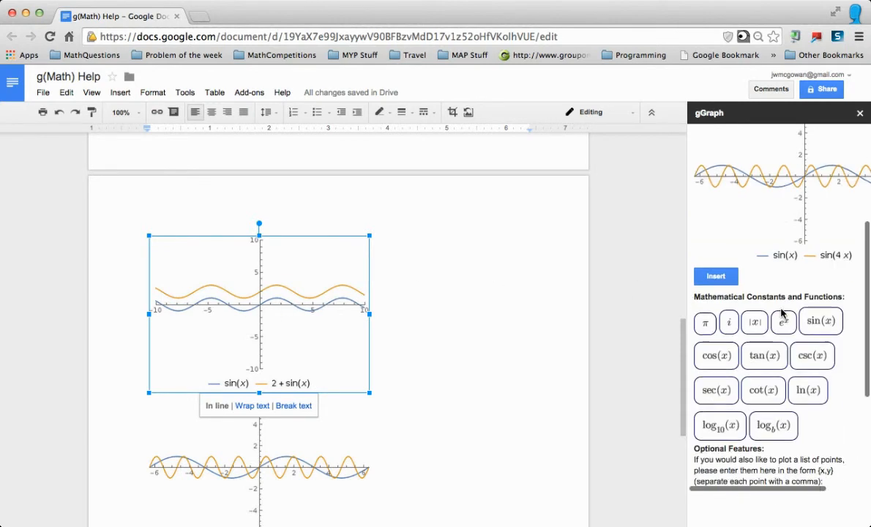
click(741, 345)
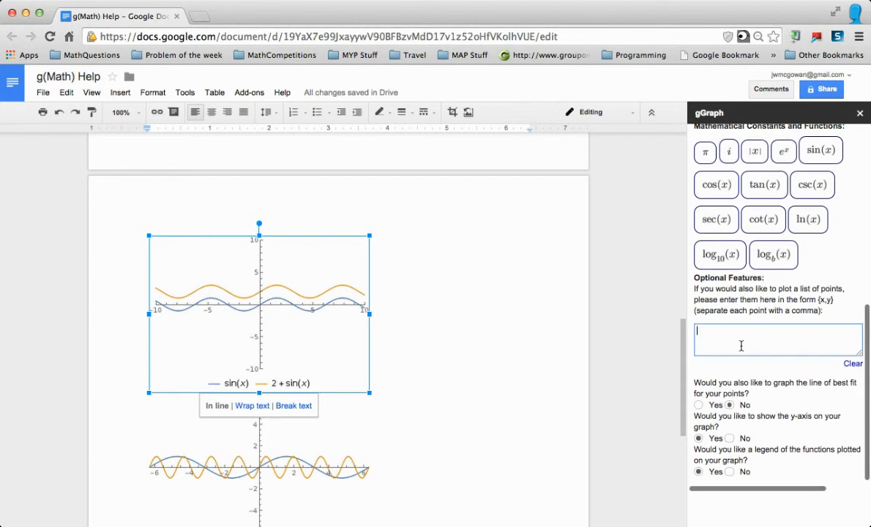
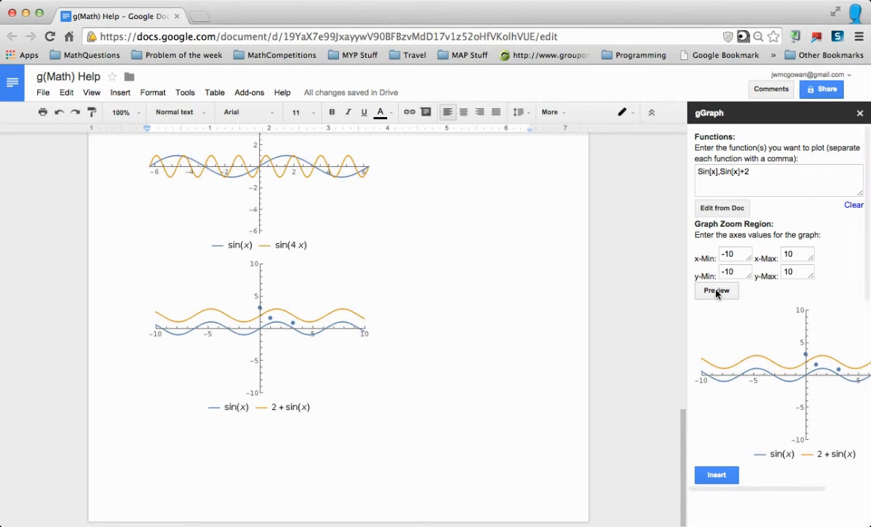
- Preview the two sine functions with the points and their line of best fit, and insert this graph below the last one
click(716, 292)
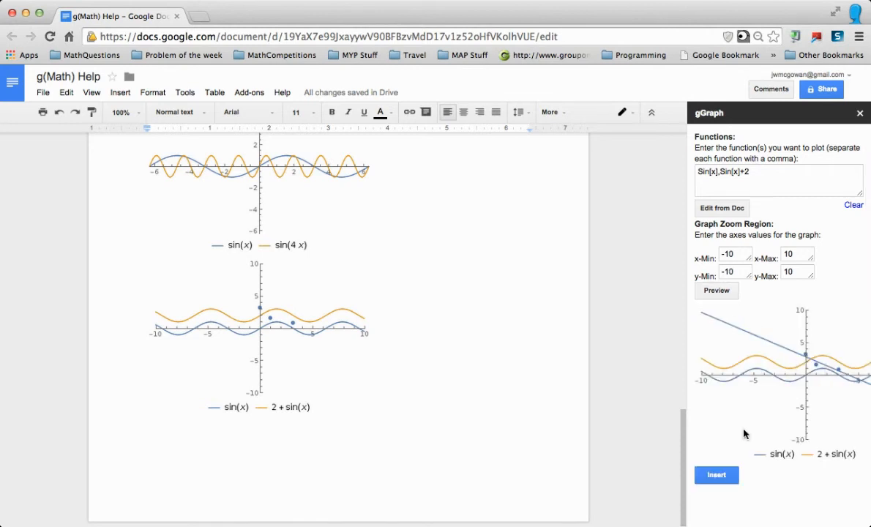
click(716, 475)
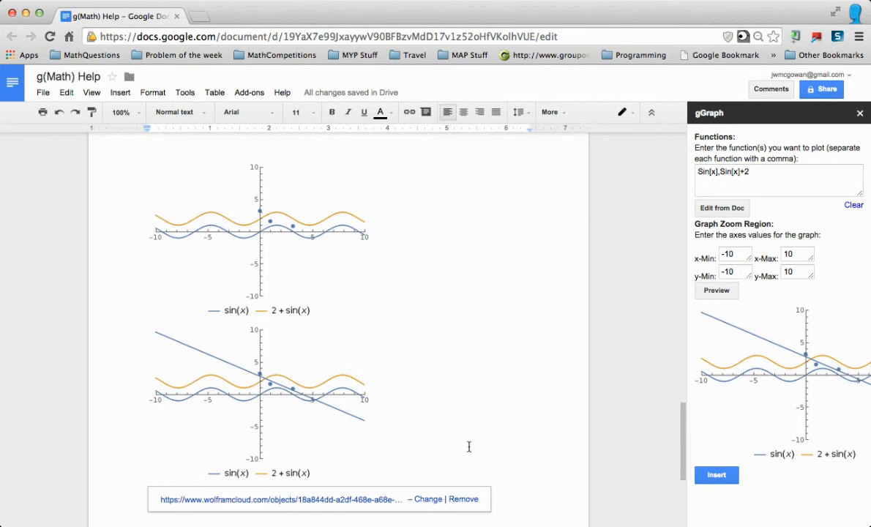
scroll(546, 404, down, 2)
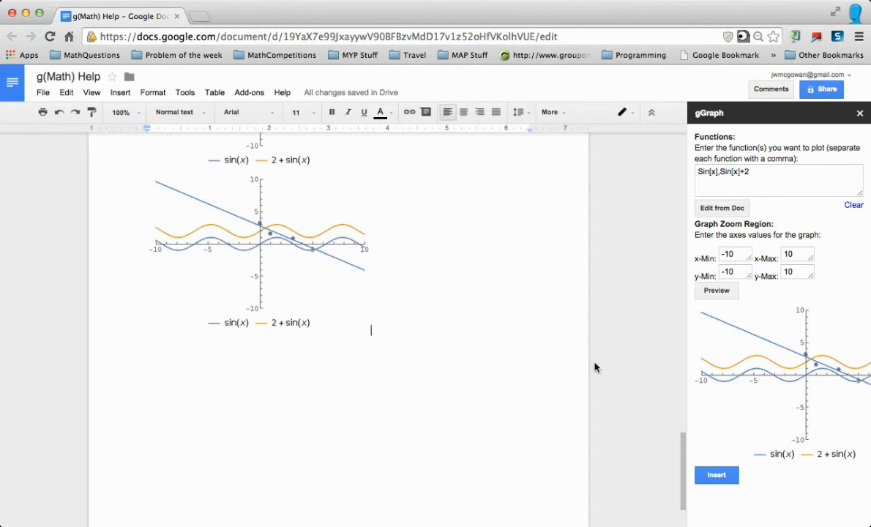
scroll(787, 346, down, 10)
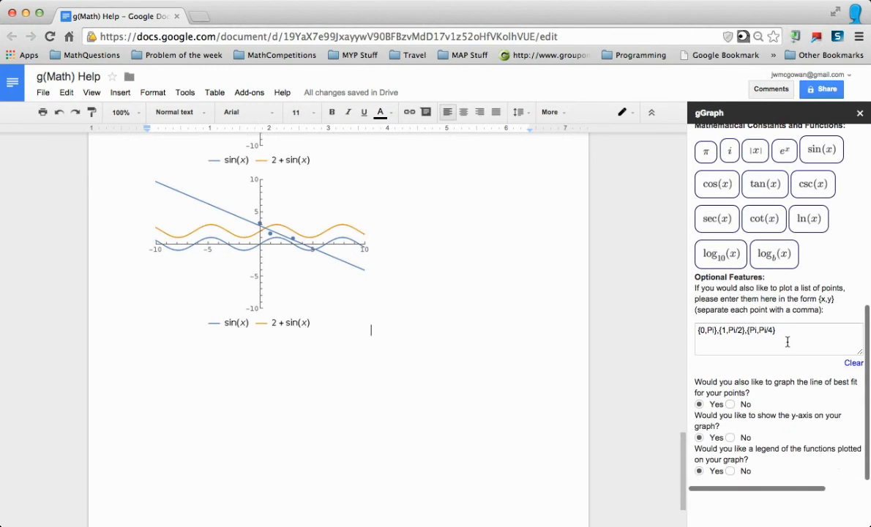
scroll(787, 344, up, 10)
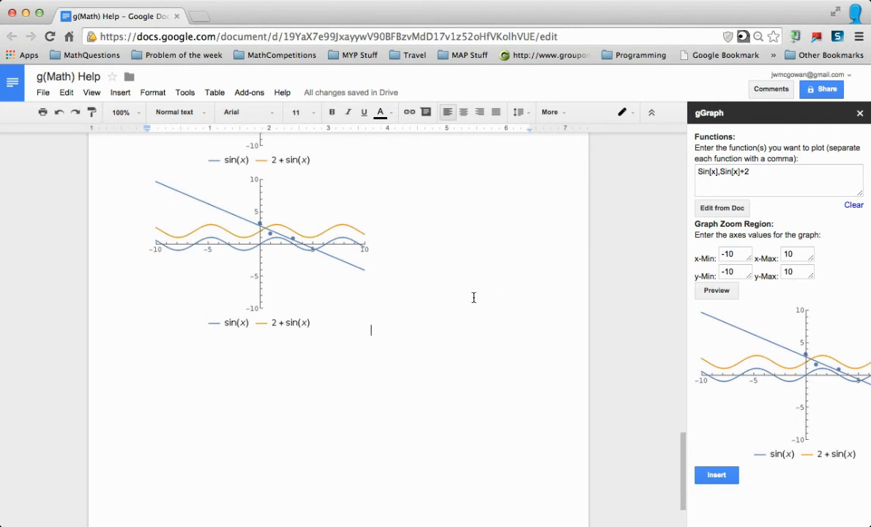
- Clear the functions and turn off the line of best fit so that only the listed points are previewed
click(851, 205)
scroll(760, 364, down, 5)
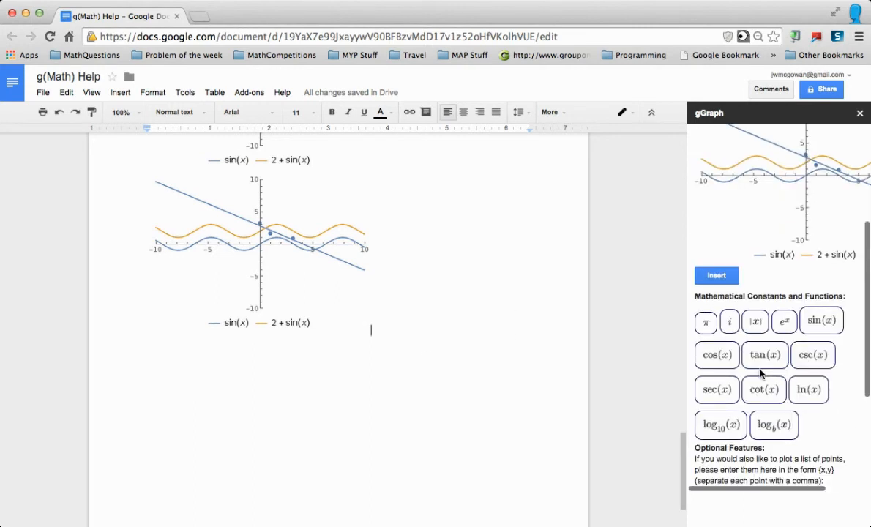
scroll(759, 373, down, 4)
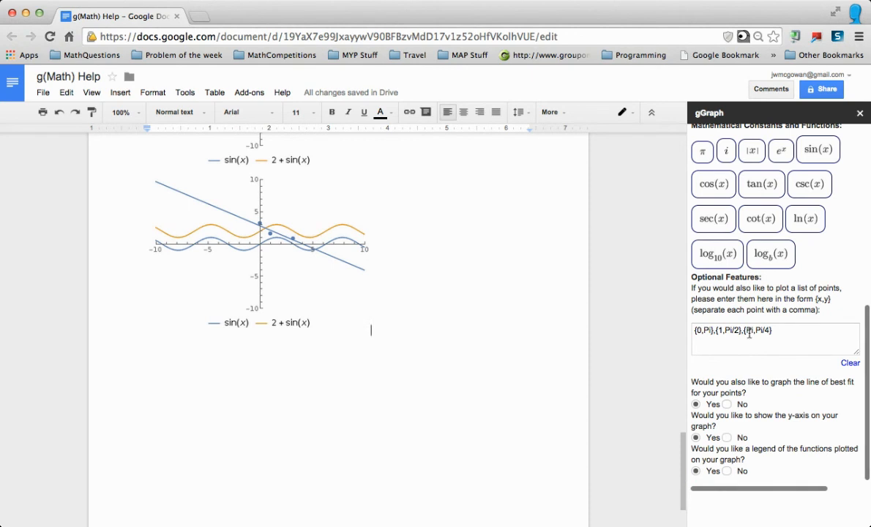
scroll(744, 341, up, 6)
scroll(773, 340, down, 5)
scroll(800, 339, down, 2)
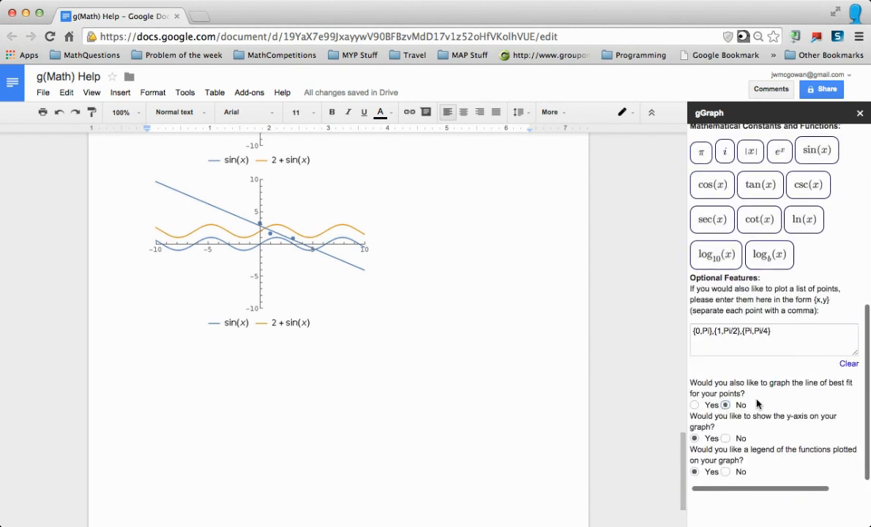
scroll(763, 374, up, 3)
scroll(763, 375, up, 2)
scroll(764, 375, down, 4)
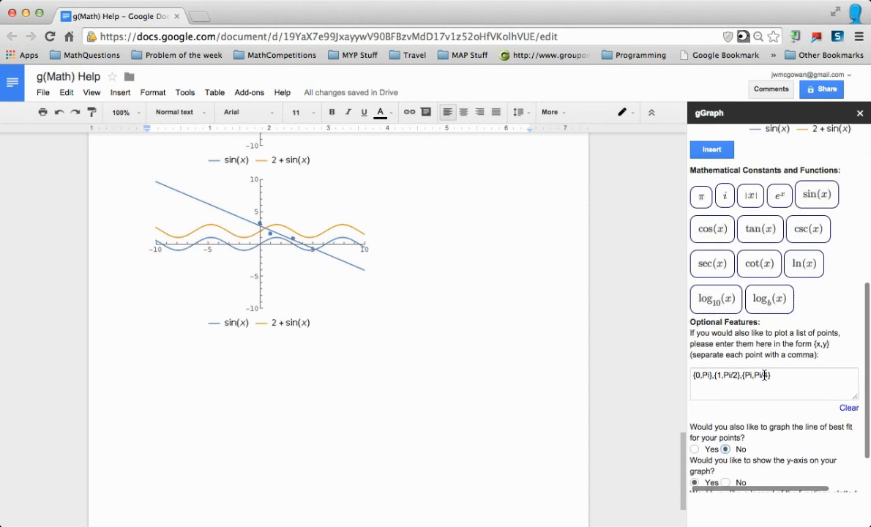
scroll(768, 307, up, 5)
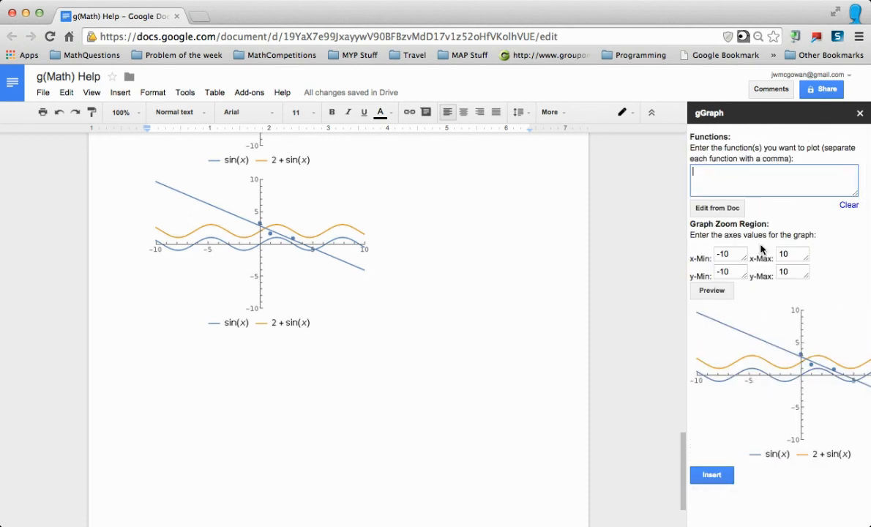
click(713, 291)
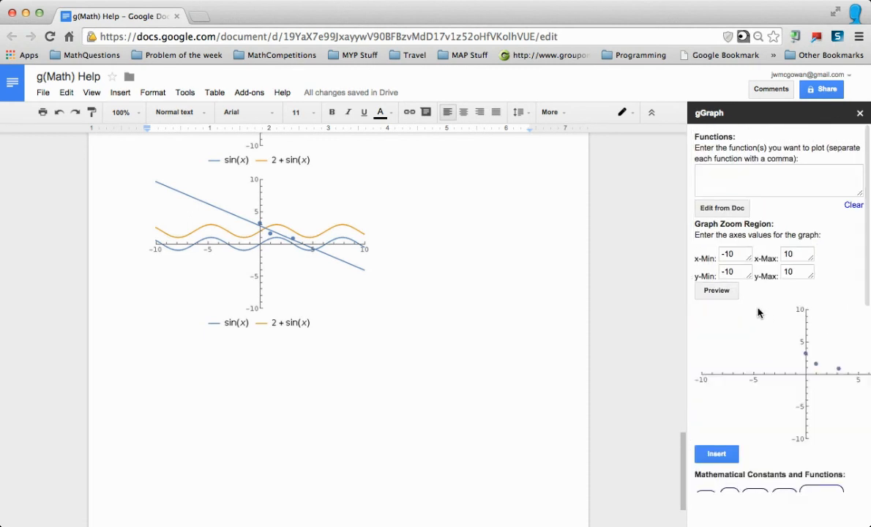
- Set the x-axis minimum to 0, preview the points, and insert the points-only graph into the document
double_click(729, 254)
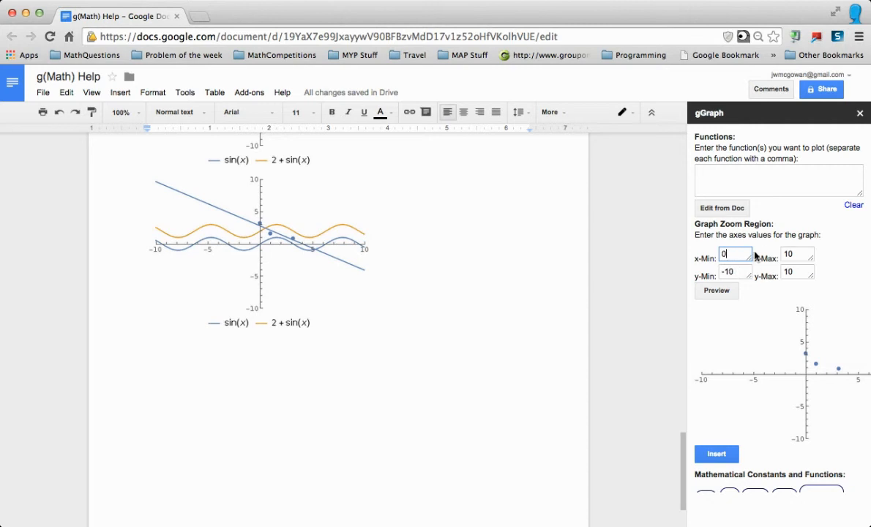
text(0)
click(715, 291)
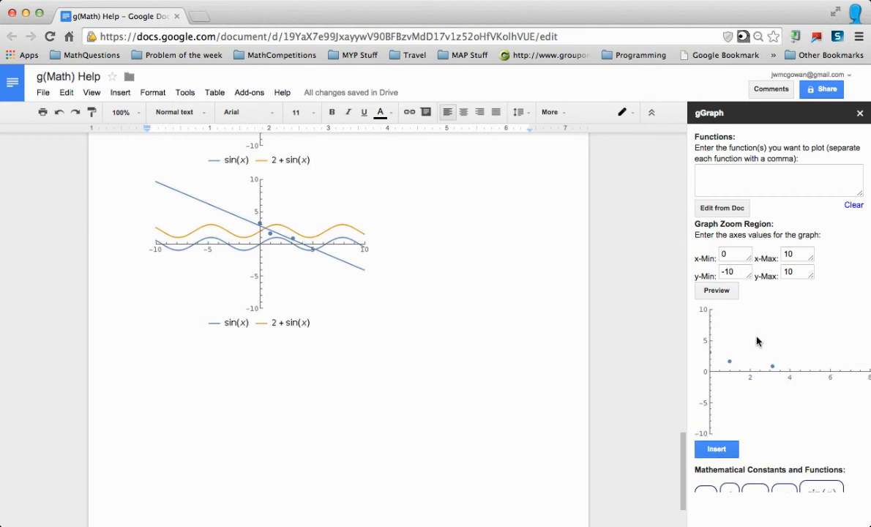
scroll(795, 335, right, 1)
scroll(795, 335, left, 1)
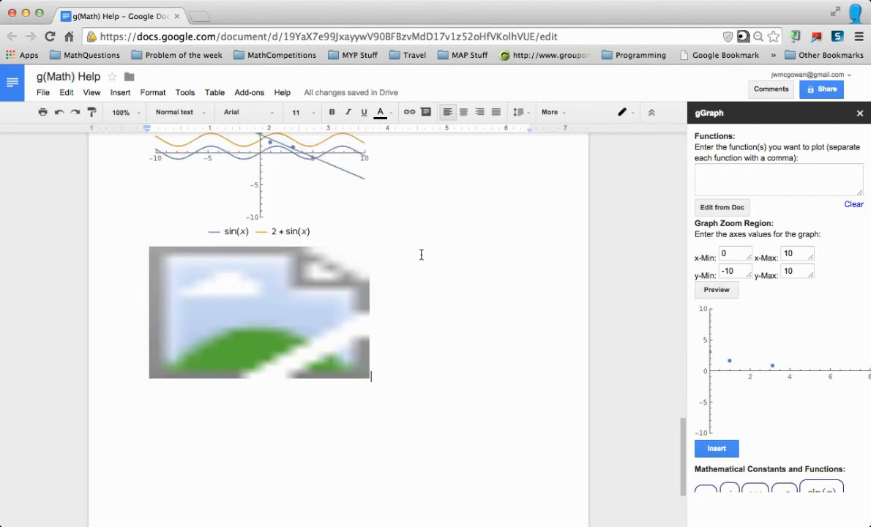
- Check the newly inserted points graph and start a new line after it
click(291, 317)
click(391, 321)
key(Return)
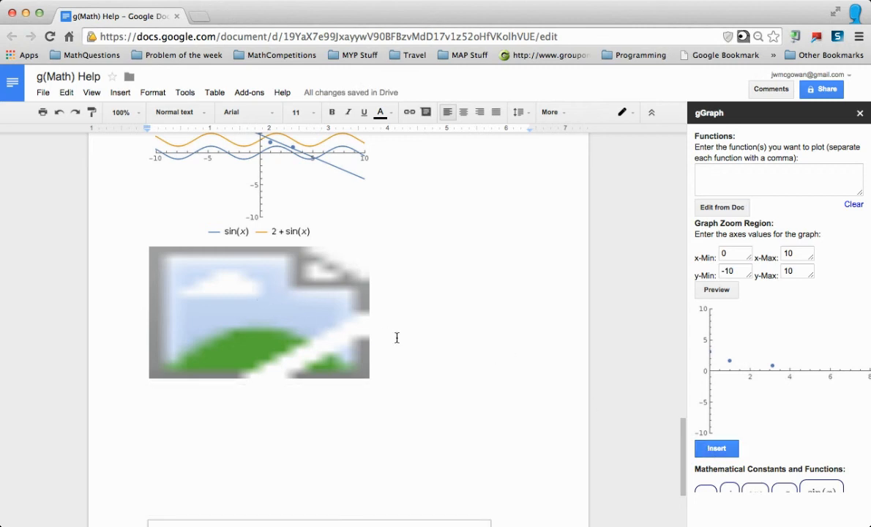
- Clear the list of points so that the graph has neither functions nor points
click(322, 440)
key(BackSpace)
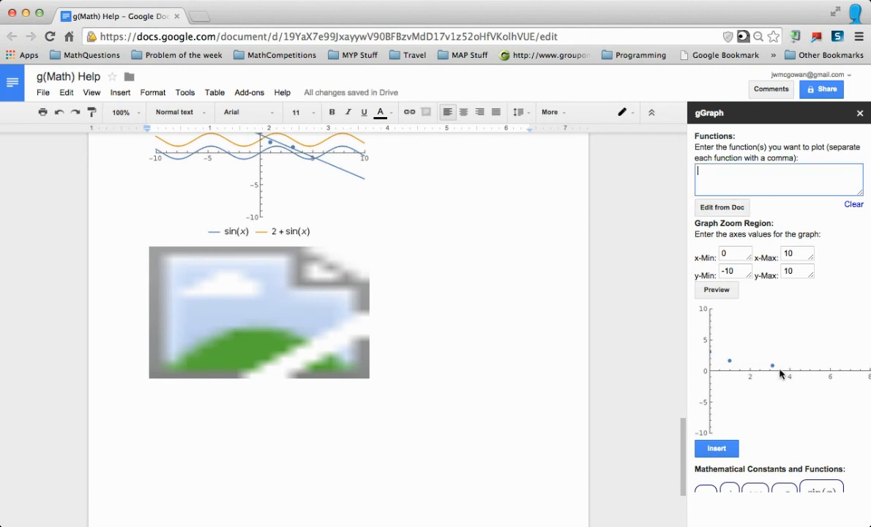
scroll(734, 292, down, 10)
click(851, 363)
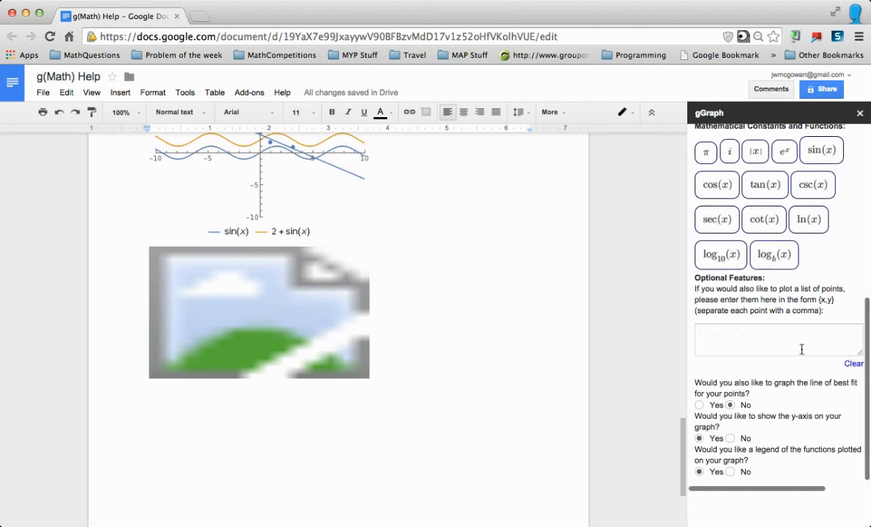
scroll(740, 317, up, 10)
click(766, 194)
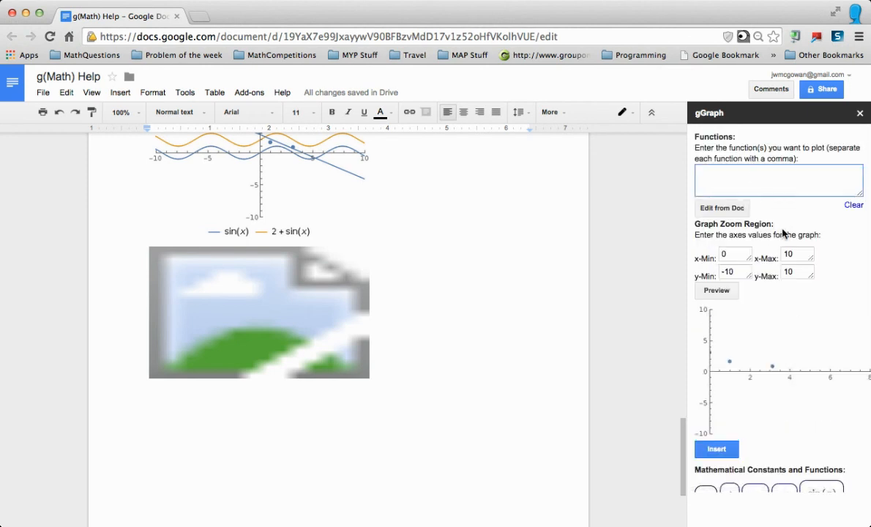
- Set the graph's x-axis range from -5Pi to 2Pi
click(733, 250)
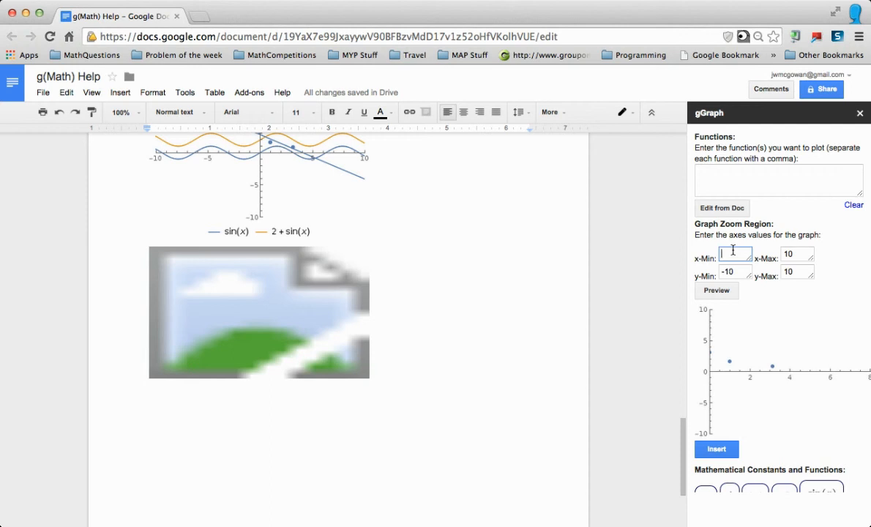
key(Tab)
scroll(732, 253, right, 2)
key(BackSpace)
key(BackSpace)
text(2P)
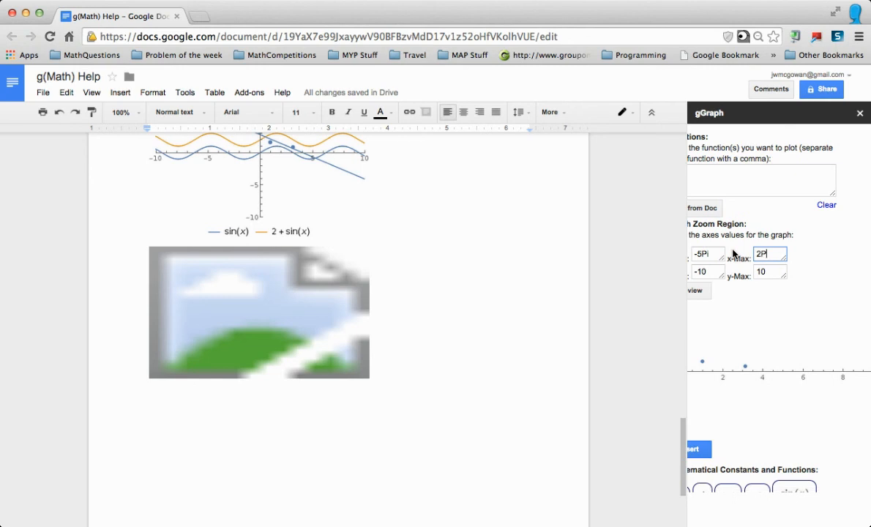
key(Tab)
scroll(756, 254, left, 2)
- Set the y-axis range from -2 to 2, preview the empty axes, and insert them into the document below the points graph
click(734, 268)
key(BackSpace)
key(Tab)
scroll(736, 268, right, 2)
text(2)
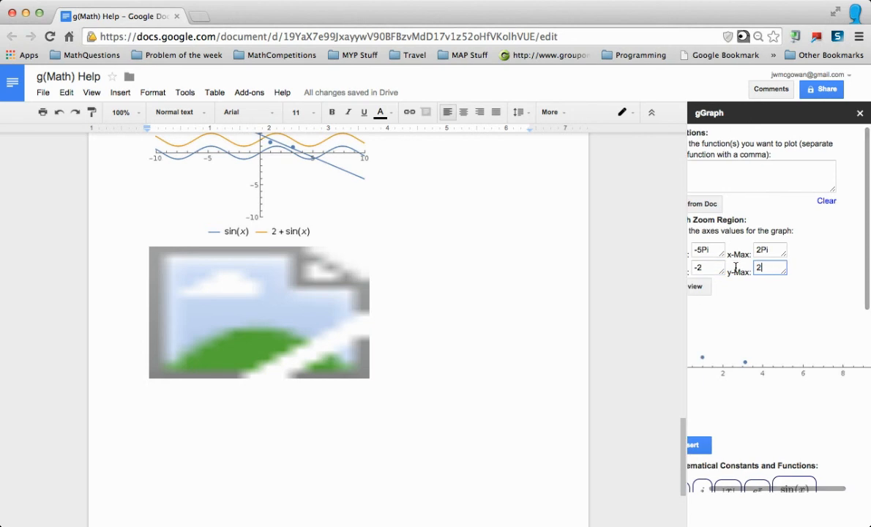
scroll(721, 278, left, 2)
click(714, 287)
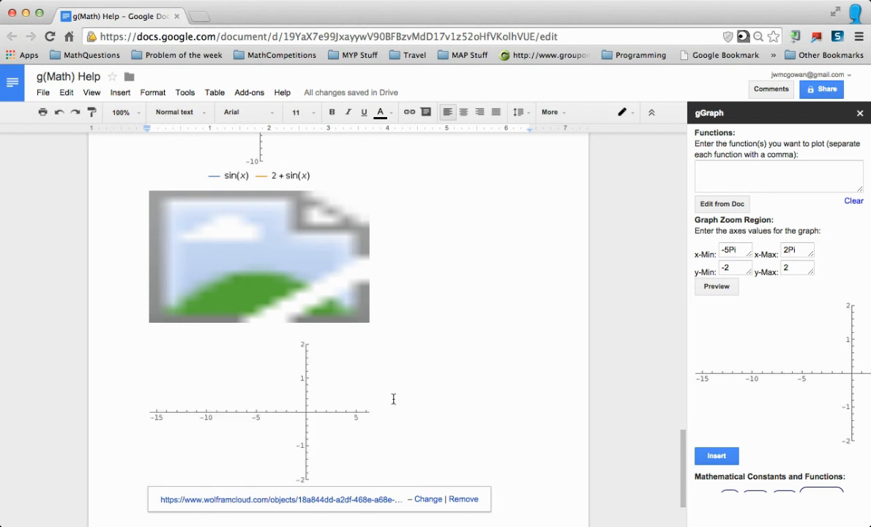
- Load the points-only graph image from the document back into the graph editor for editing
click(304, 275)
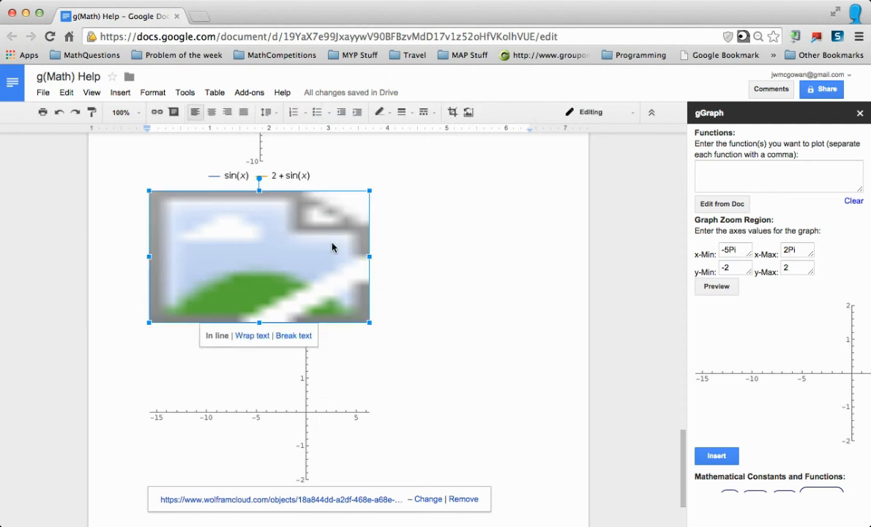
click(720, 205)
click(425, 273)
click(297, 246)
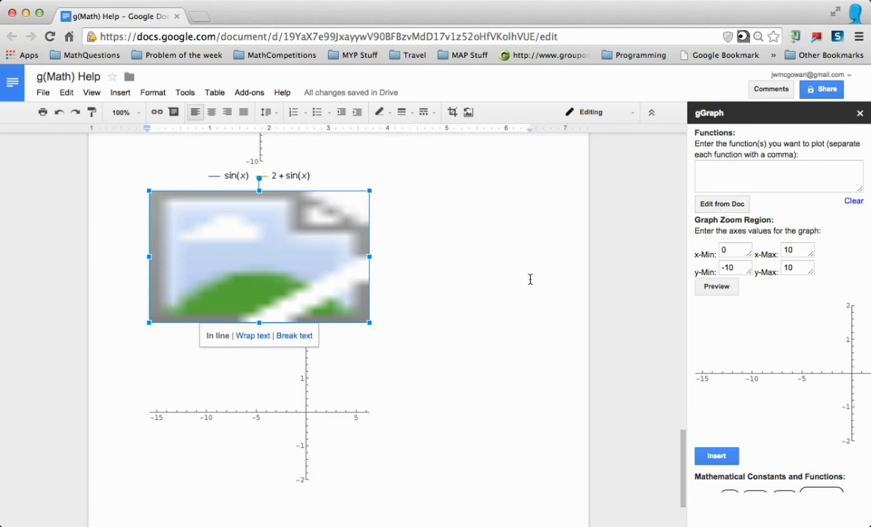
- Open the points graph image's link to view the graph on the web, and close that page again
click(463, 288)
click(351, 247)
right_click(351, 247)
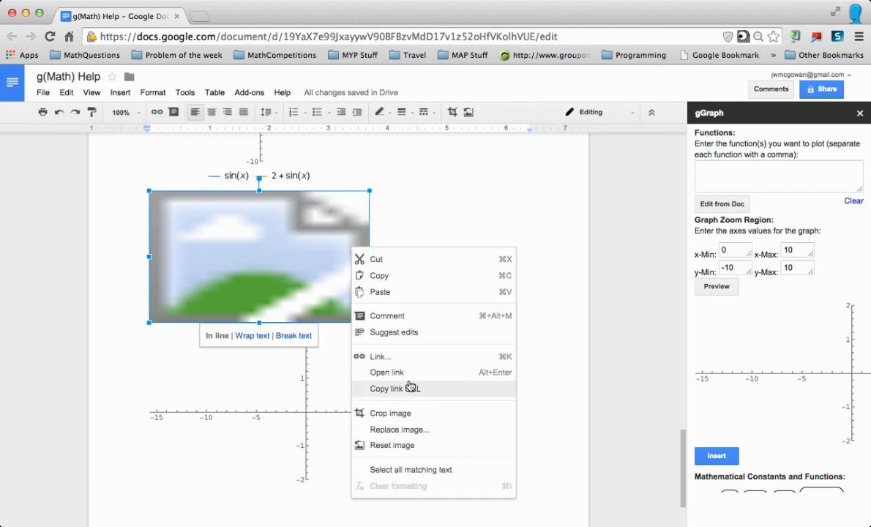
click(387, 373)
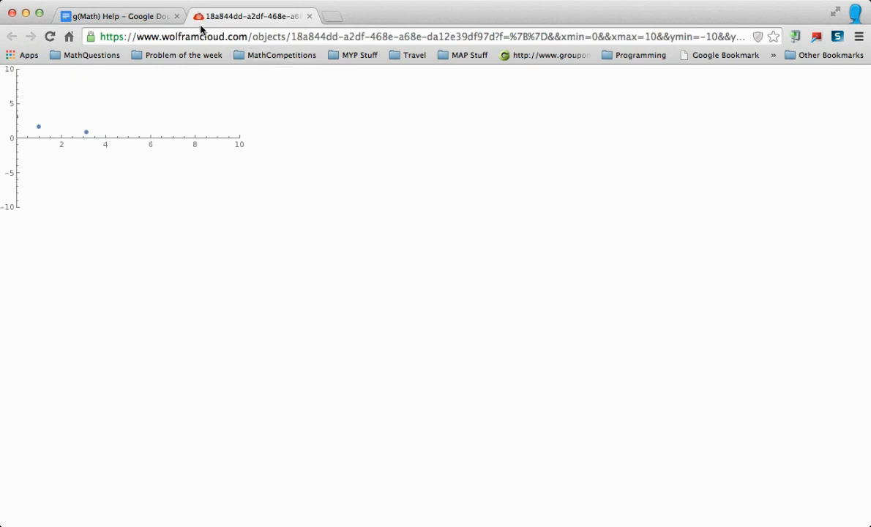
click(311, 30)
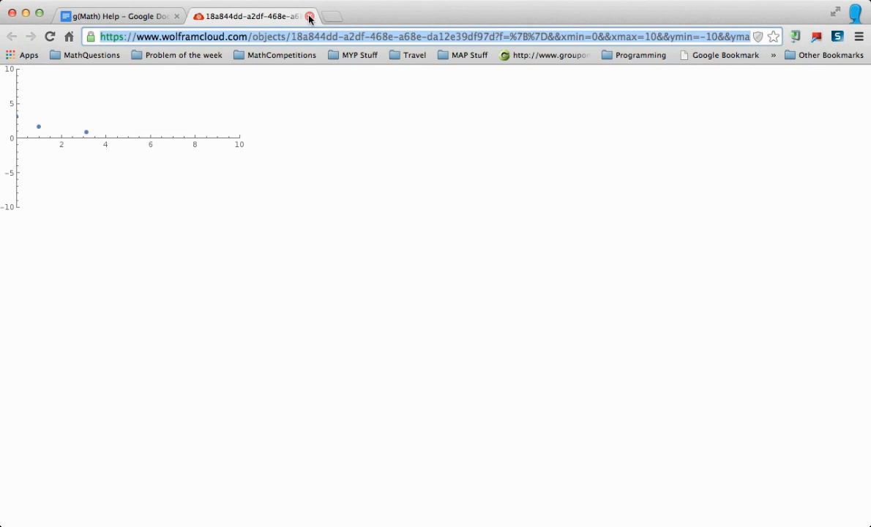
click(309, 17)
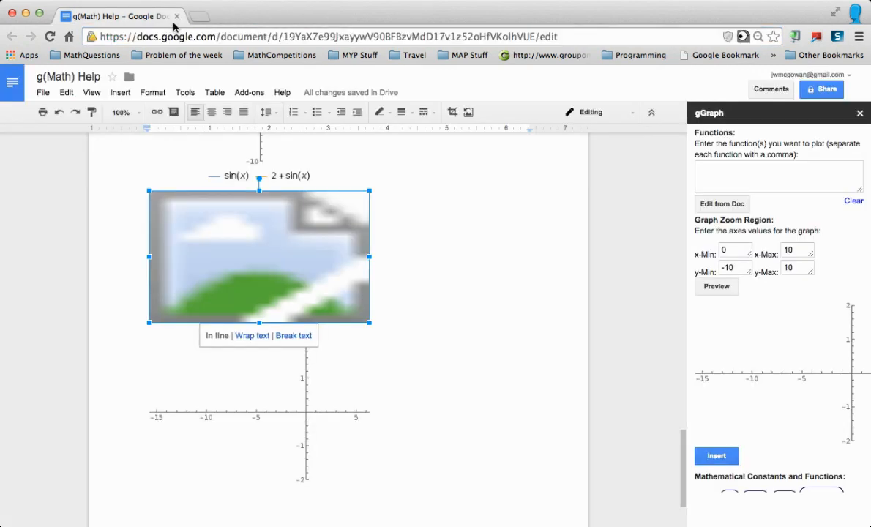
- Add the absolute value function Abs[x] to the loaded points graph and preview it
click(404, 287)
scroll(456, 364, down, 2)
scroll(457, 365, up, 5)
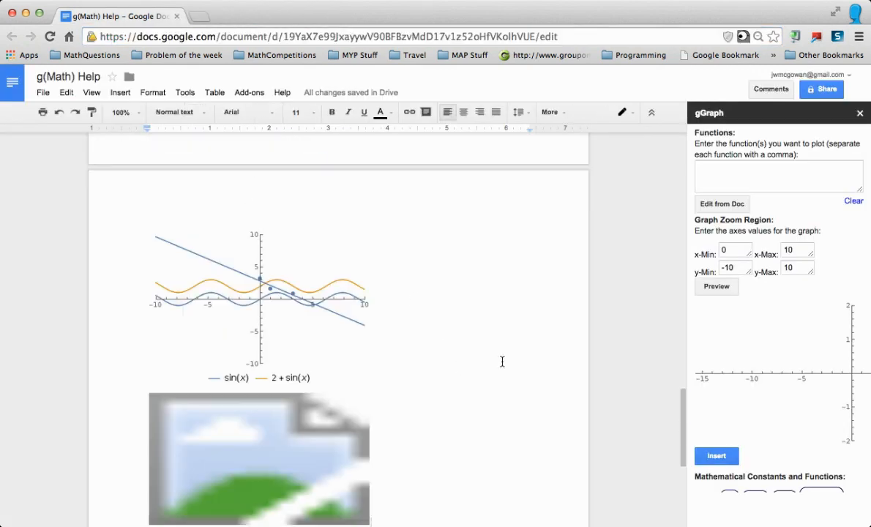
scroll(768, 393, down, 3)
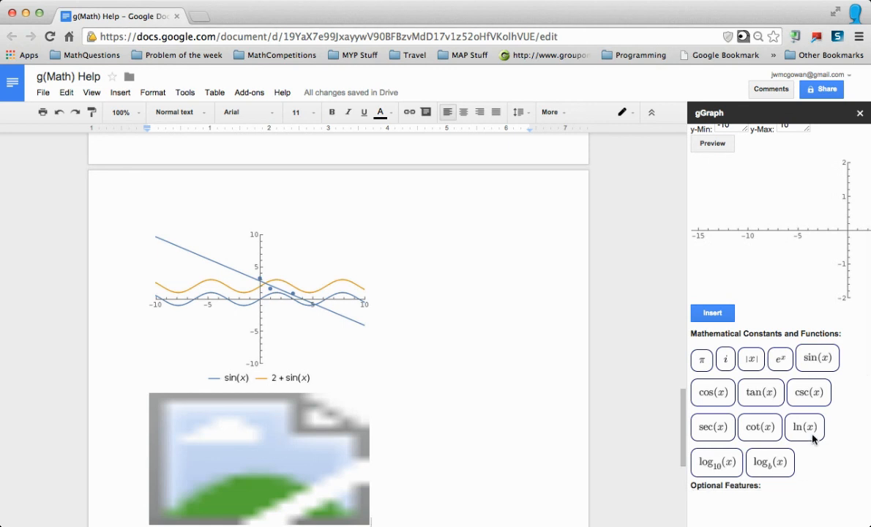
scroll(738, 400, down, 1)
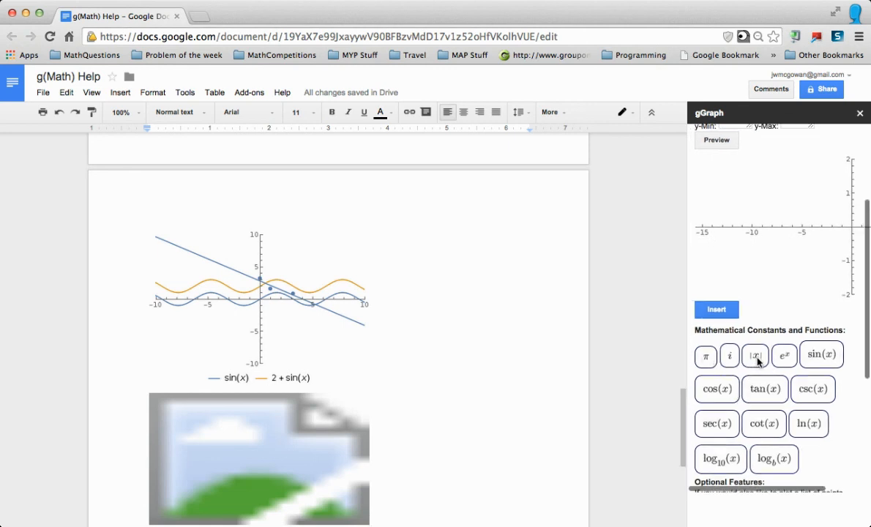
scroll(756, 318, up, 3)
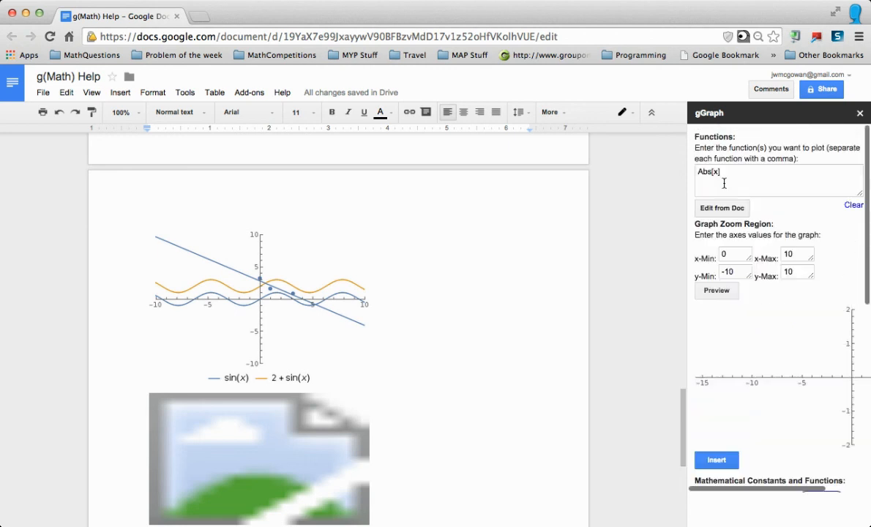
click(720, 293)
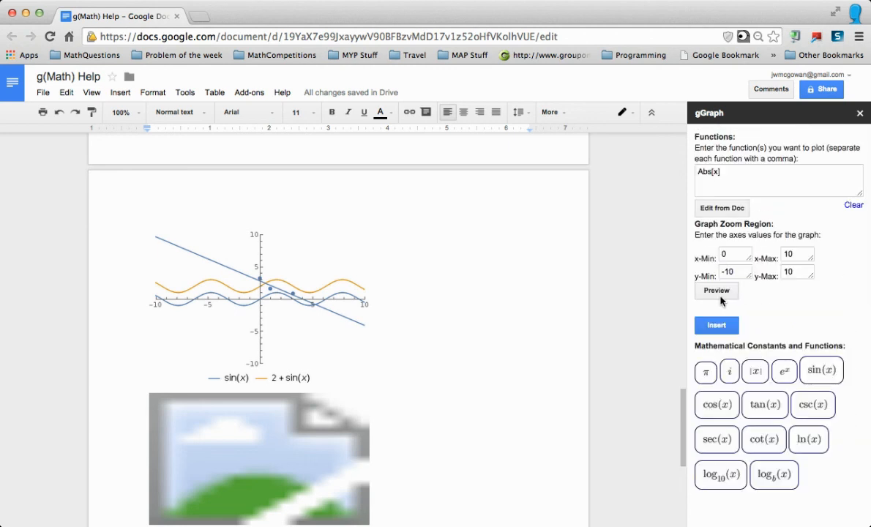
- Add the missing outer braces so the point list reads {0,Pi},{1,Pi/2},{Pi,Pi/4}, and preview the graph again
scroll(769, 320, down, 5)
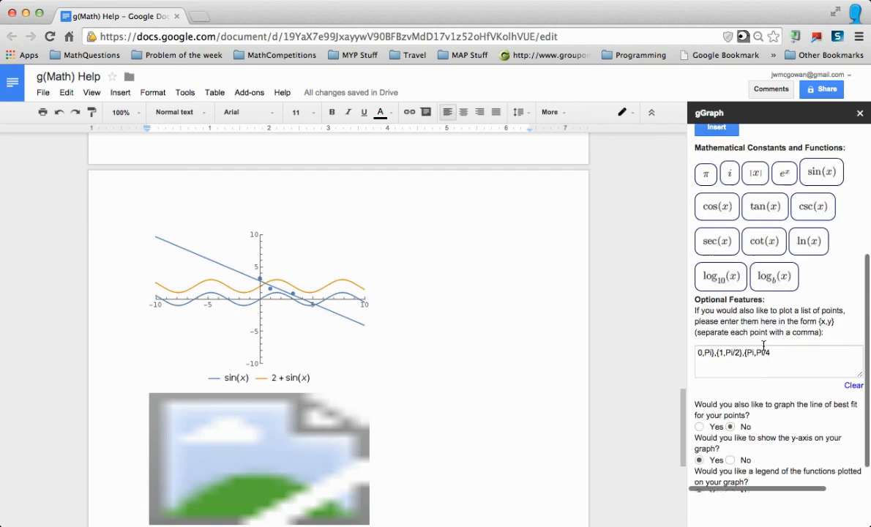
click(800, 326)
text(})
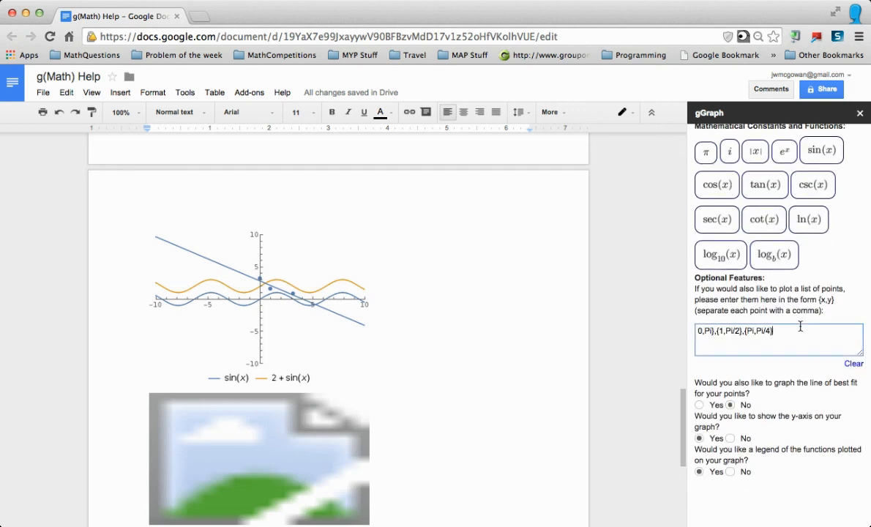
click(697, 331)
text({)
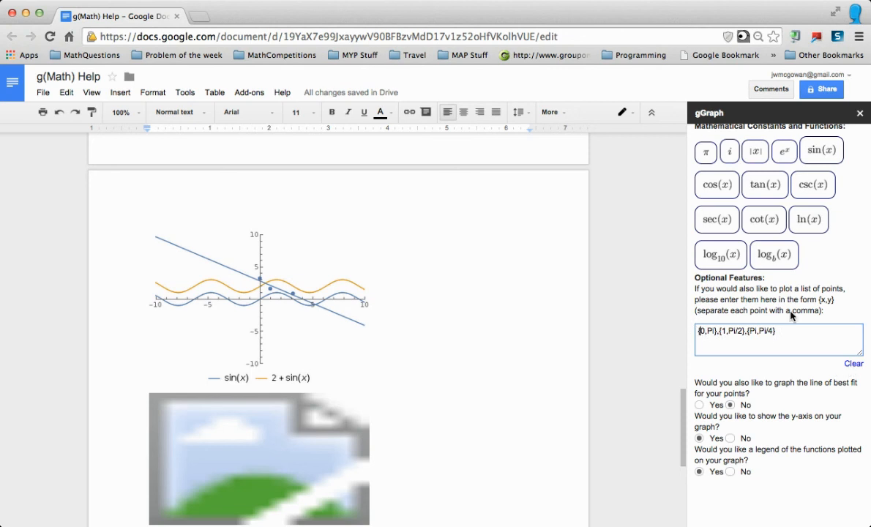
scroll(791, 317, up, 5)
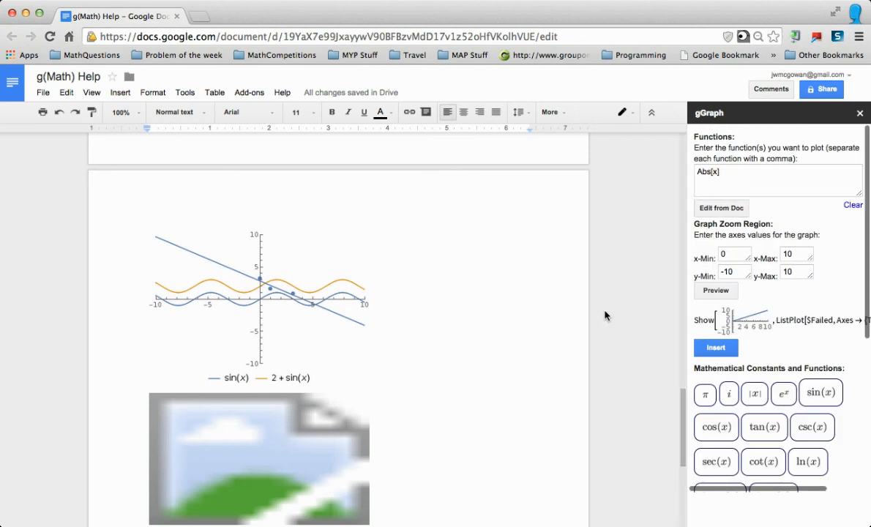
scroll(467, 336, down, 4)
scroll(467, 336, up, 2)
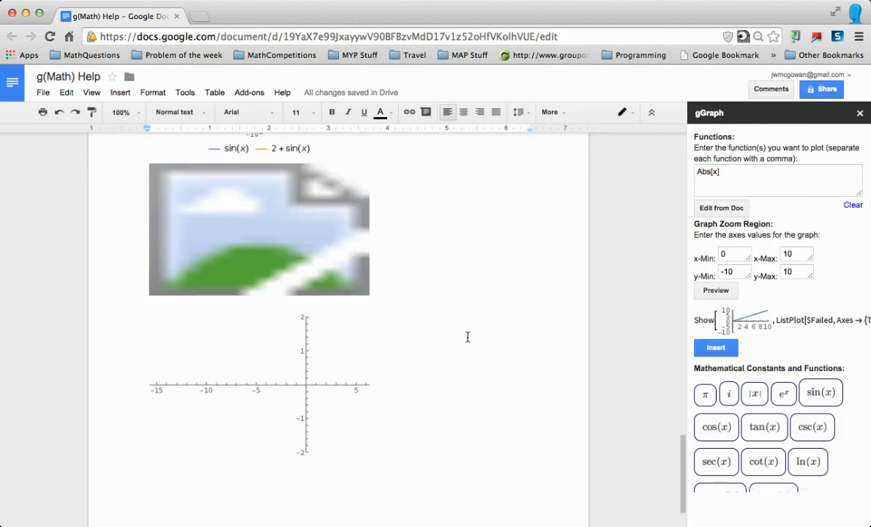
scroll(786, 313, down, 2)
scroll(786, 314, up, 2)
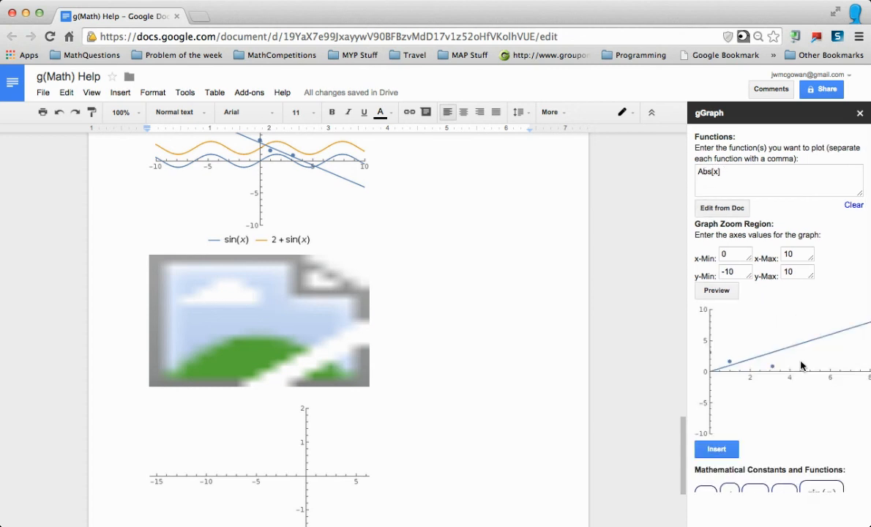
- Review the previewed graph together with the function buttons, point list and optional features in the graph editor
scroll(747, 341, down, 2)
scroll(790, 408, up, 2)
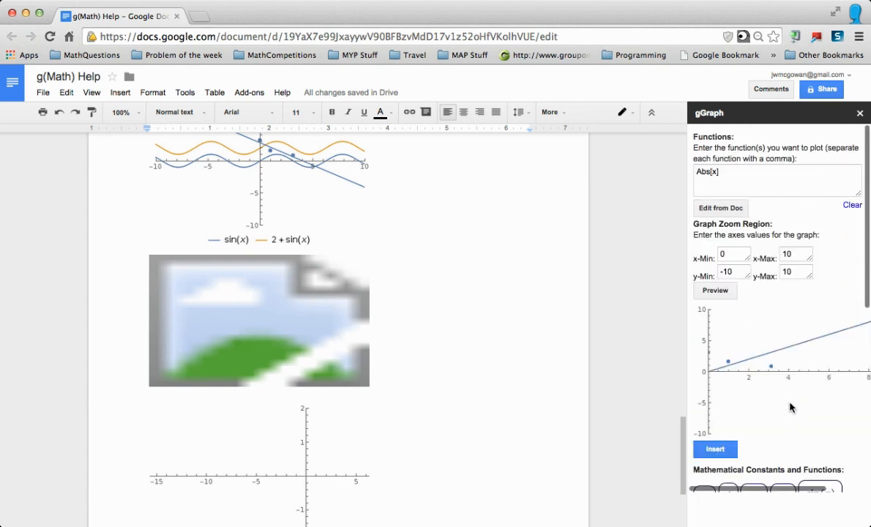
scroll(791, 277, down, 10)
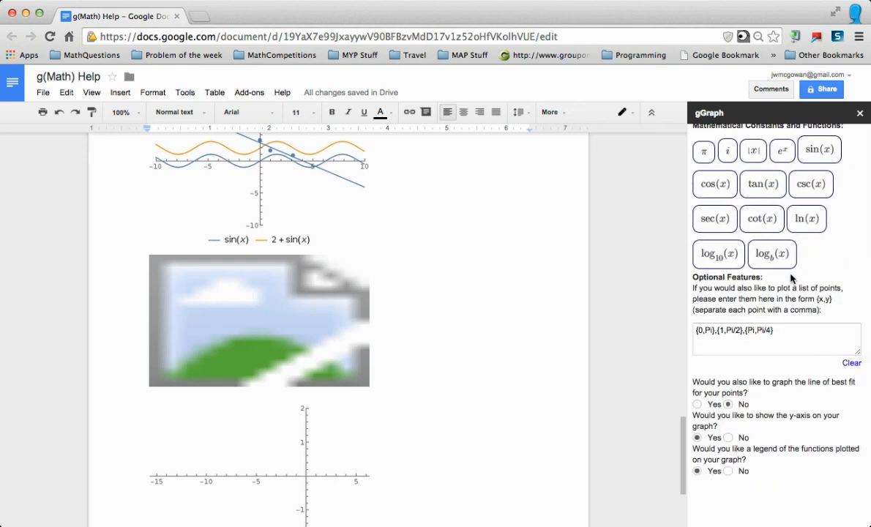
scroll(782, 212, up, 10)
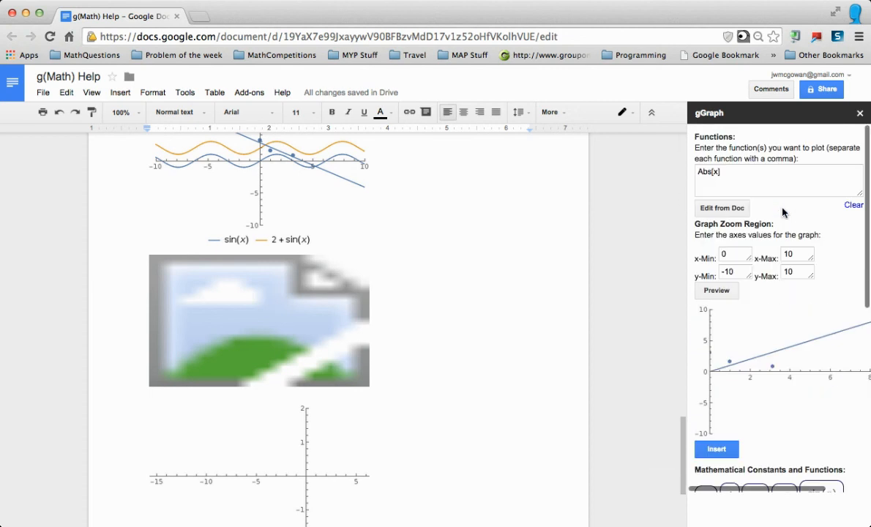
scroll(783, 212, down, 5)
scroll(782, 212, down, 3)
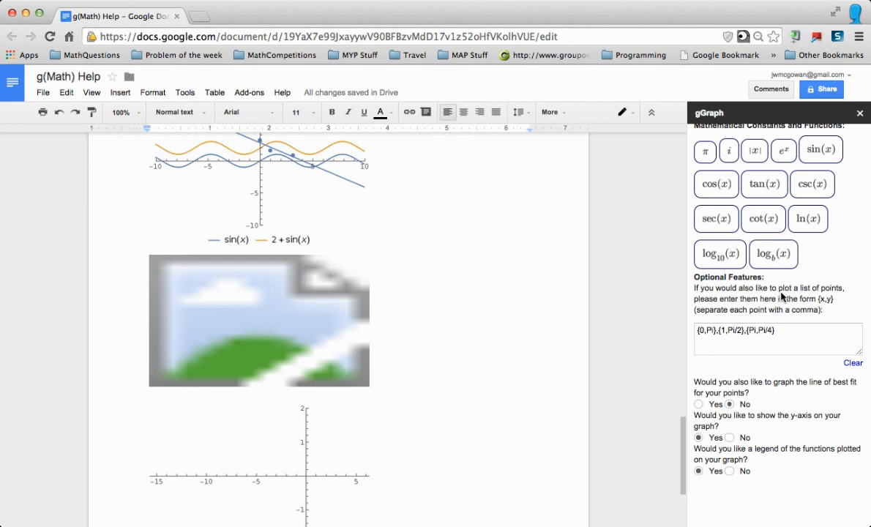
scroll(781, 296, up, 8)
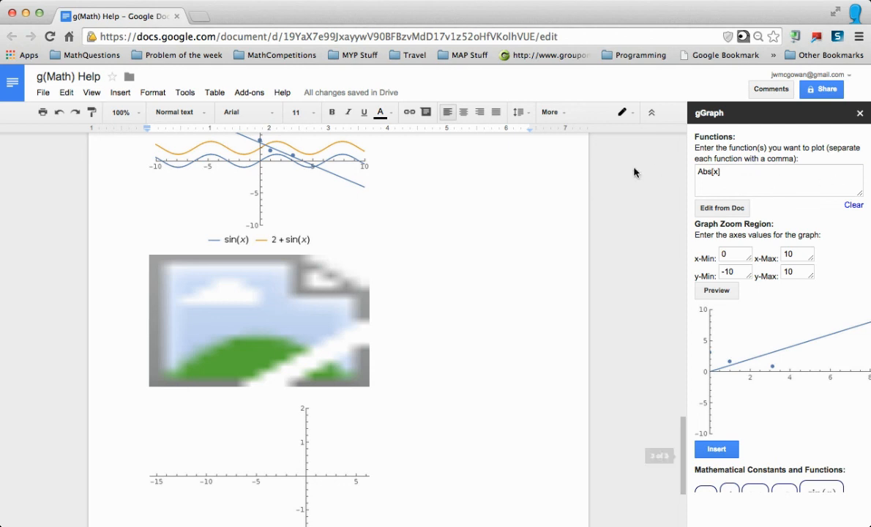
- Close the graph editor and return to the earlier sine graphs in the document
click(859, 112)
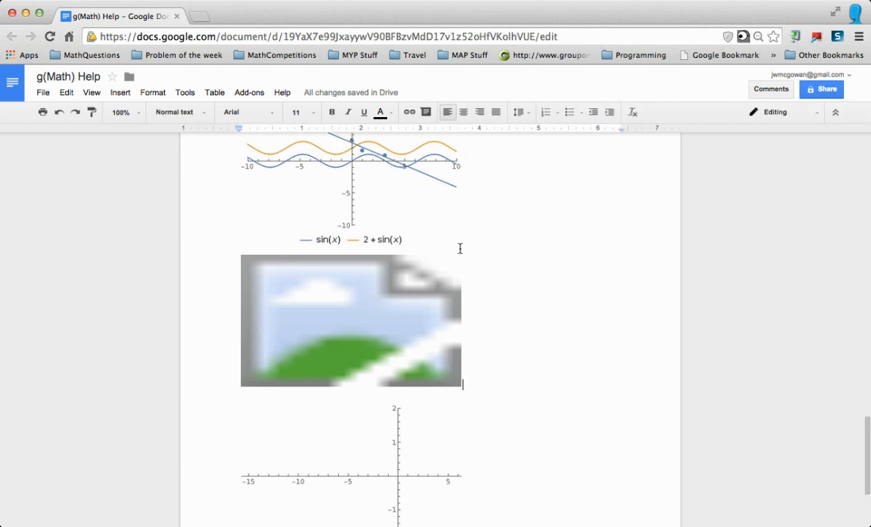
scroll(458, 248, up, 3)
scroll(441, 351, up, 3)
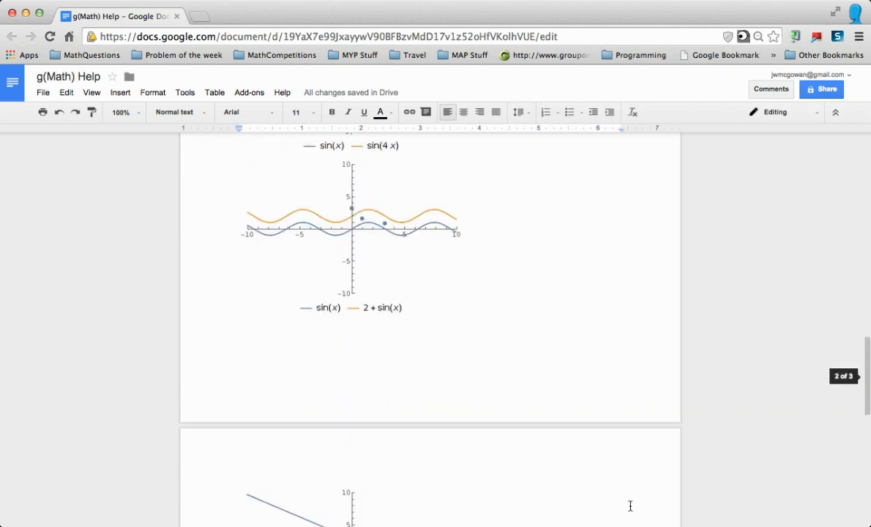